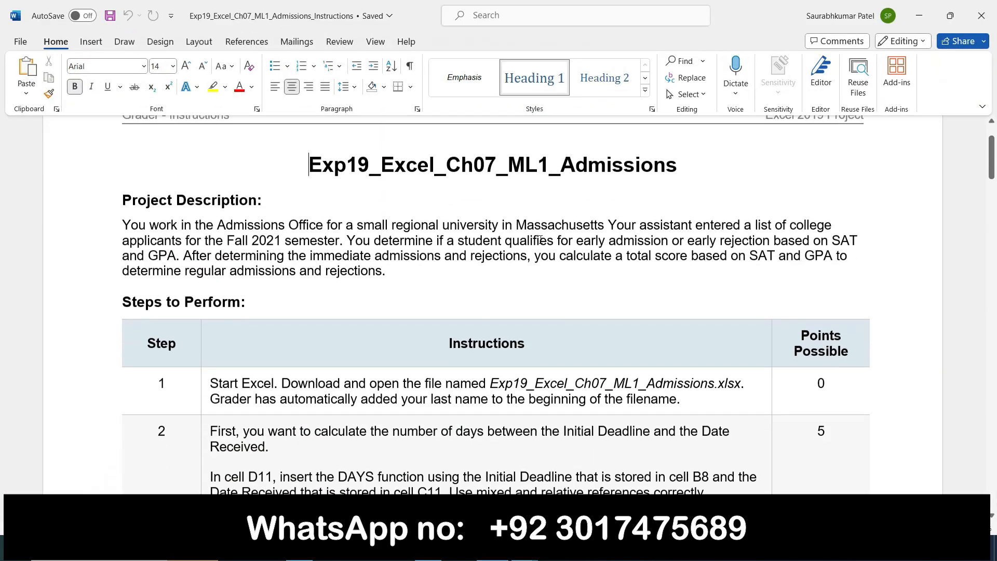
Highlight the document title Exp19_Excel_Ch07_ML1_Admissions and the "Project Description" heading in yellow
scroll(540, 239, up, 2)
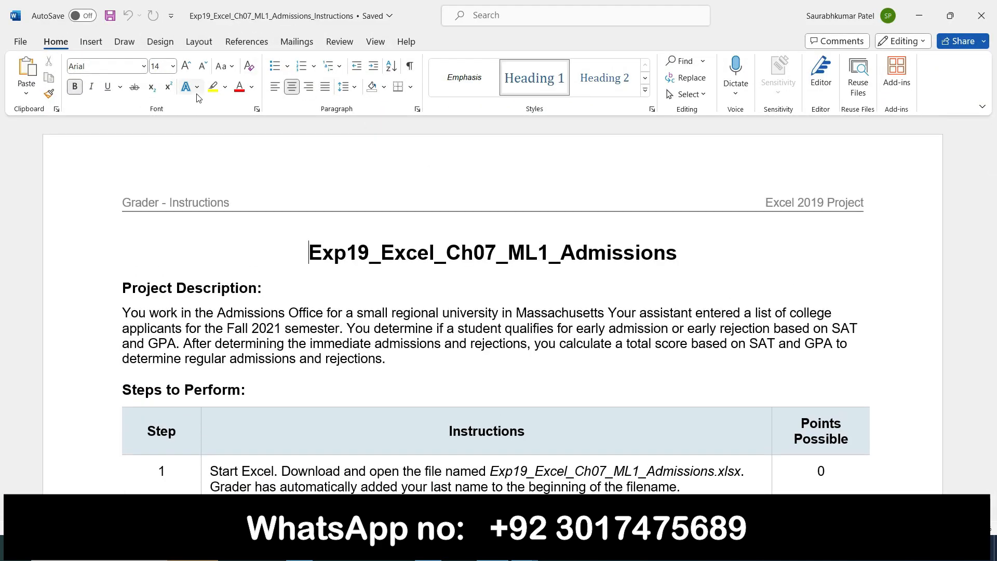
click(213, 87)
drag(305, 260, 677, 252)
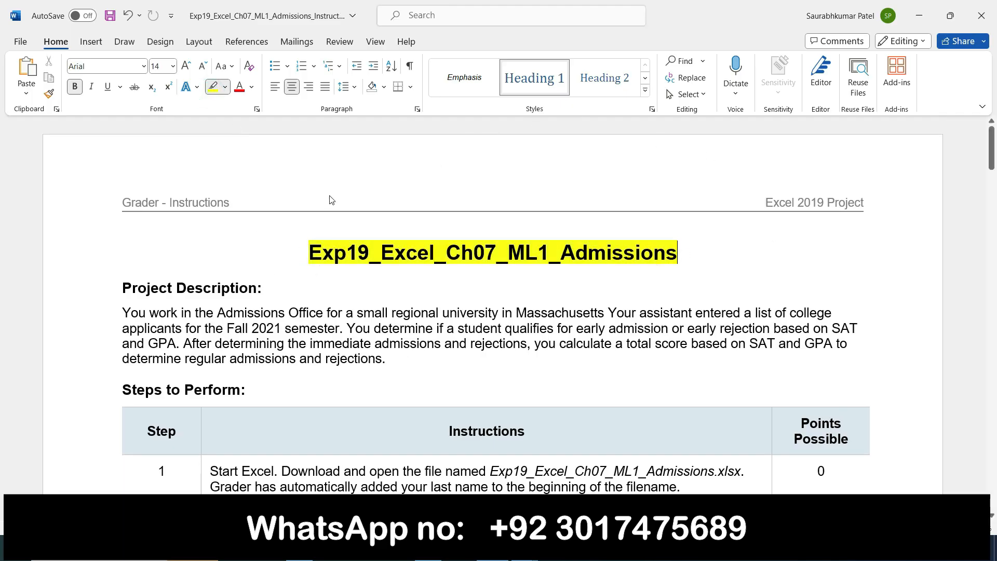
drag(123, 289, 224, 294)
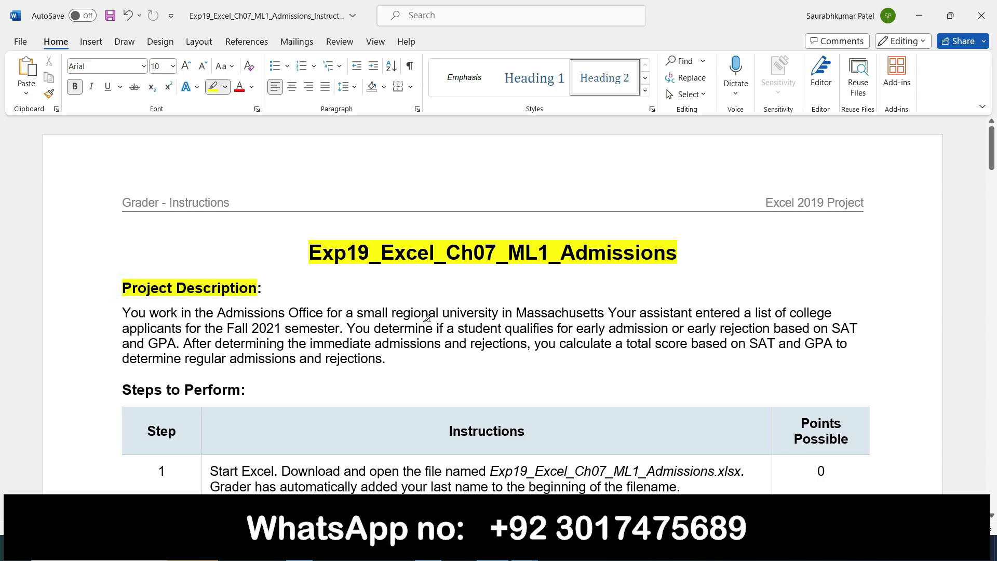
Highlight the Massachusetts assistant, Fall 2021 semester, immediate admissions and rejections, and SAT and GPA phrases in the project description
drag(535, 313, 736, 313)
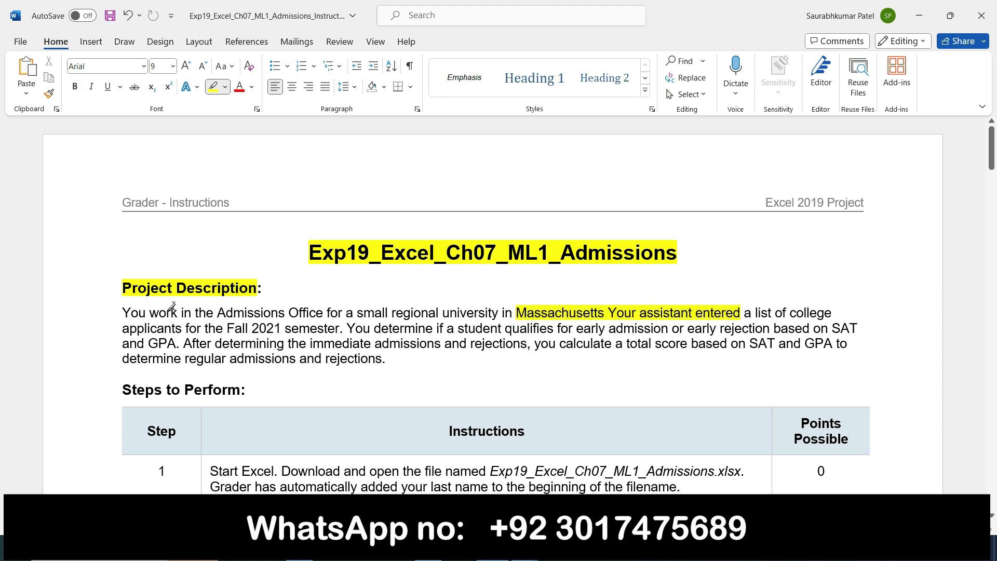
mouse_move(227, 328)
mouse_down()
mouse_move(304, 339)
mouse_move(340, 328)
mouse_up()
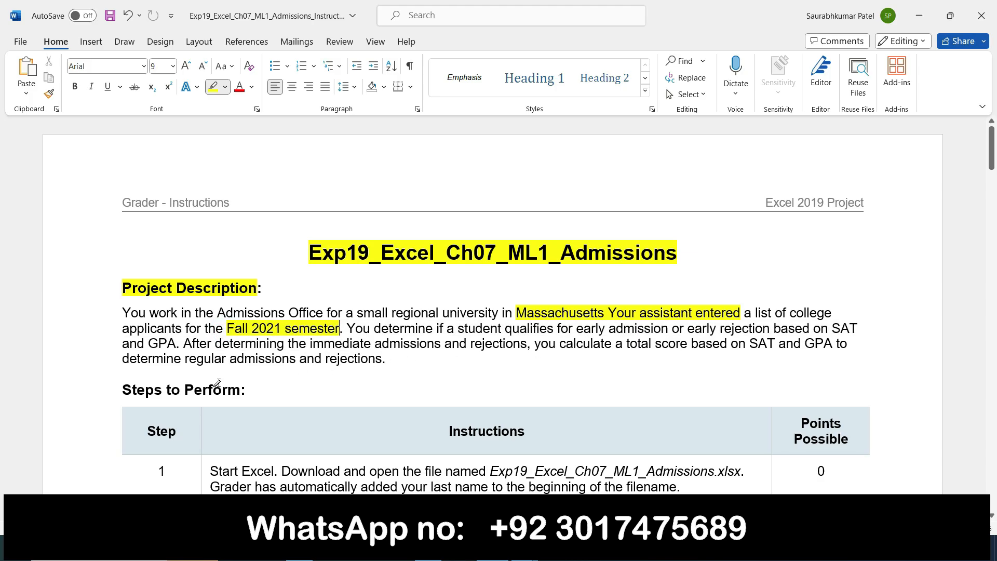
mouse_move(148, 344)
mouse_down()
mouse_move(387, 359)
mouse_move(534, 345)
mouse_up()
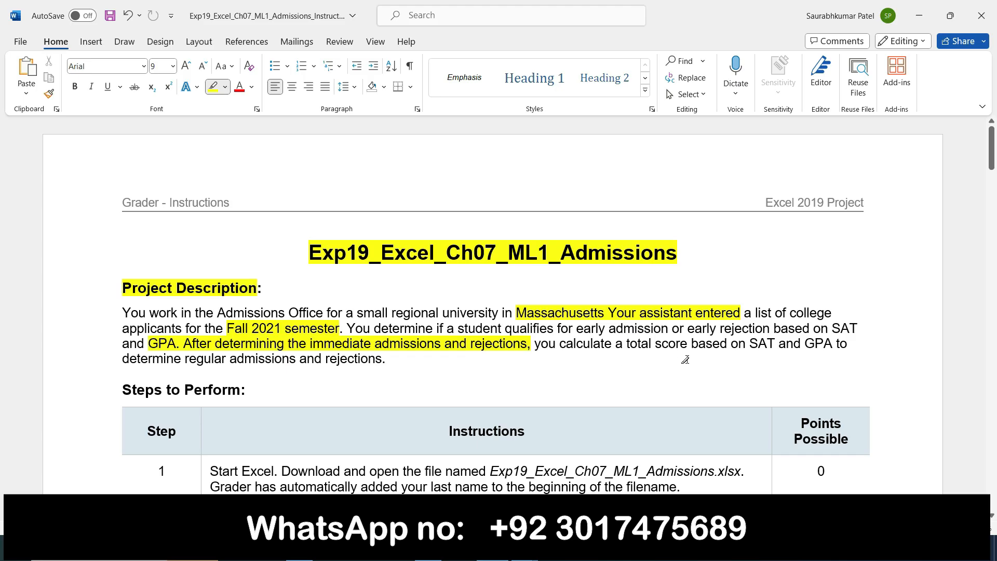
drag(750, 345, 776, 361)
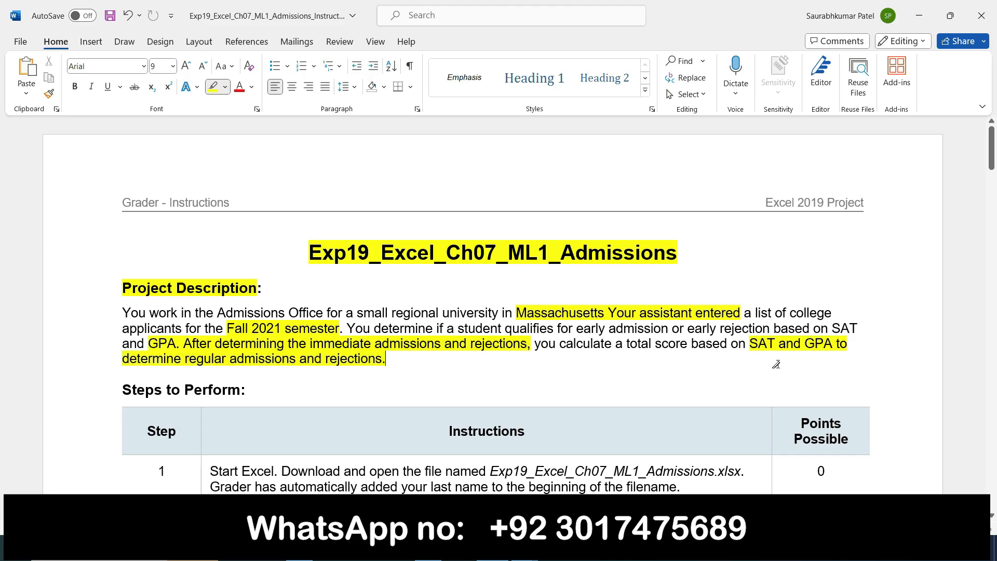
Highlight the file name Exp19_Excel_Ch07_ML1_Admissions.xlsx in instruction step 1 and switch to the admissions workbook in Excel
scroll(776, 364, down, 5)
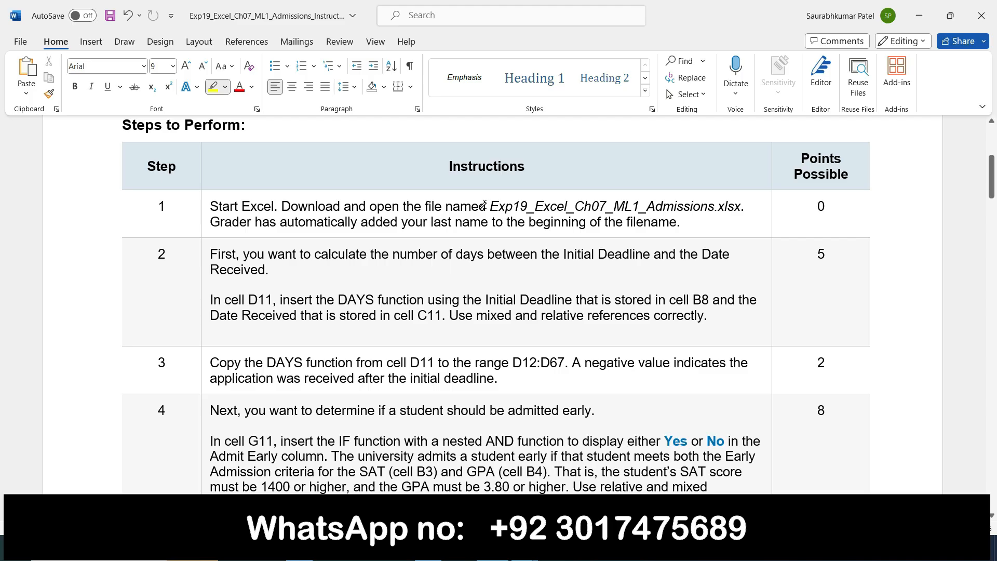
mouse_move(491, 205)
mouse_down()
mouse_move(667, 218)
mouse_move(679, 204)
mouse_move(740, 206)
mouse_up()
click(525, 548)
click(597, 477)
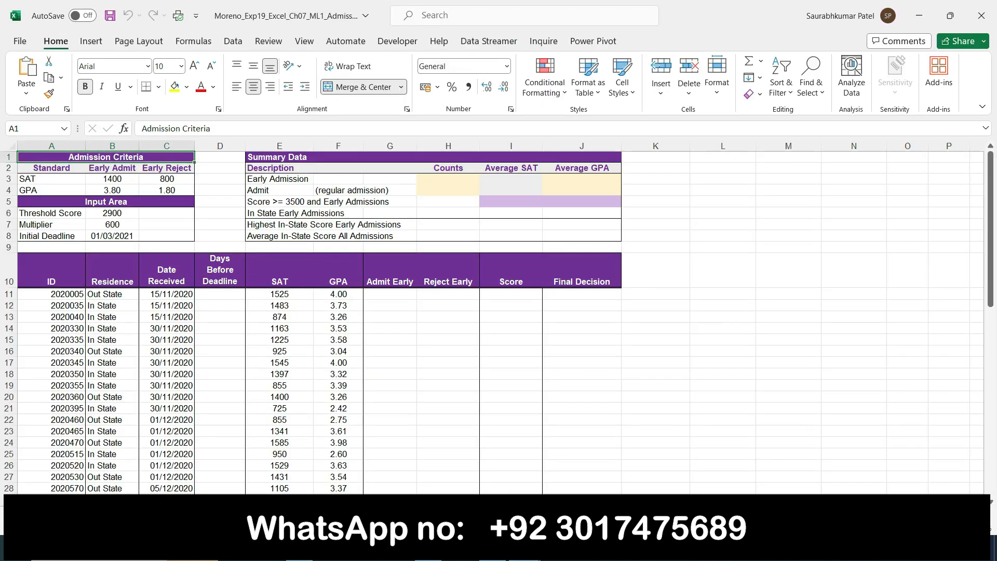
Look over the workbook's admissions data sheet and the sheet listing admitted counts by state
key(ctrl+Page_Down)
key(ctrl+Page_Up)
scroll(499, 318, up, 2)
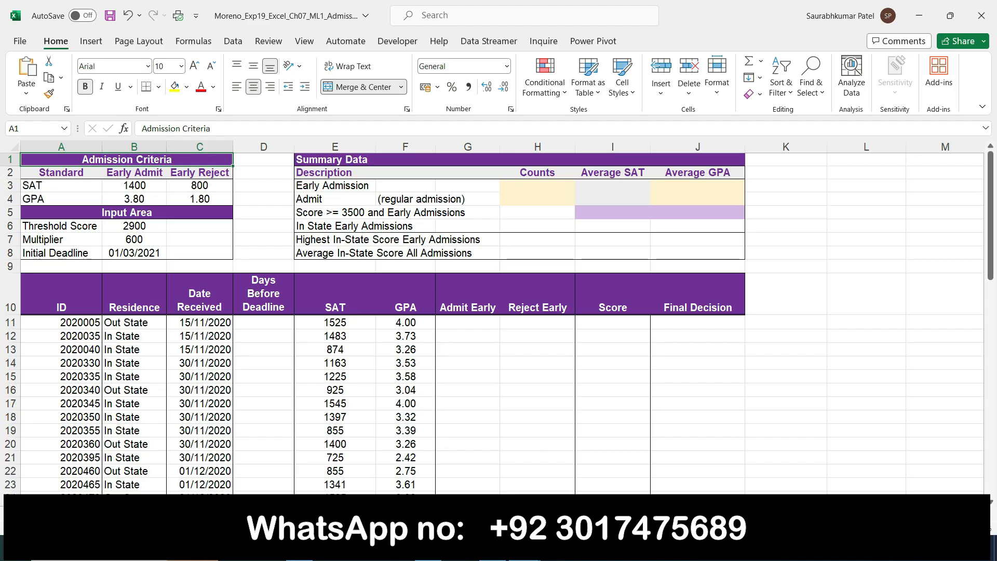
key(ctrl+Page_Down)
scroll(499, 317, up, 3)
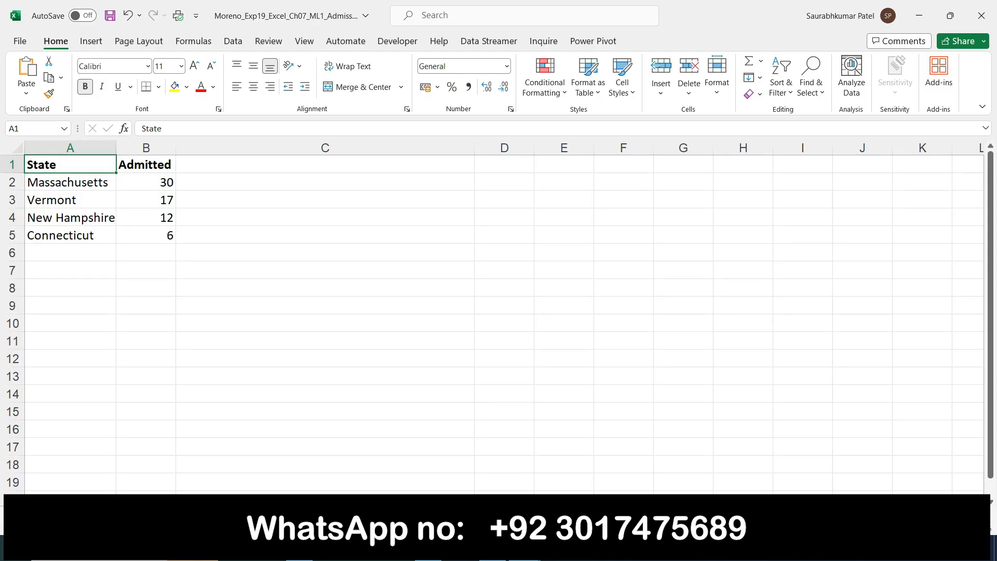
key(ctrl+Page_Up)
Return to the Word instructions and highlight "number of days between" and "In cell D11" in step 2
click(525, 548)
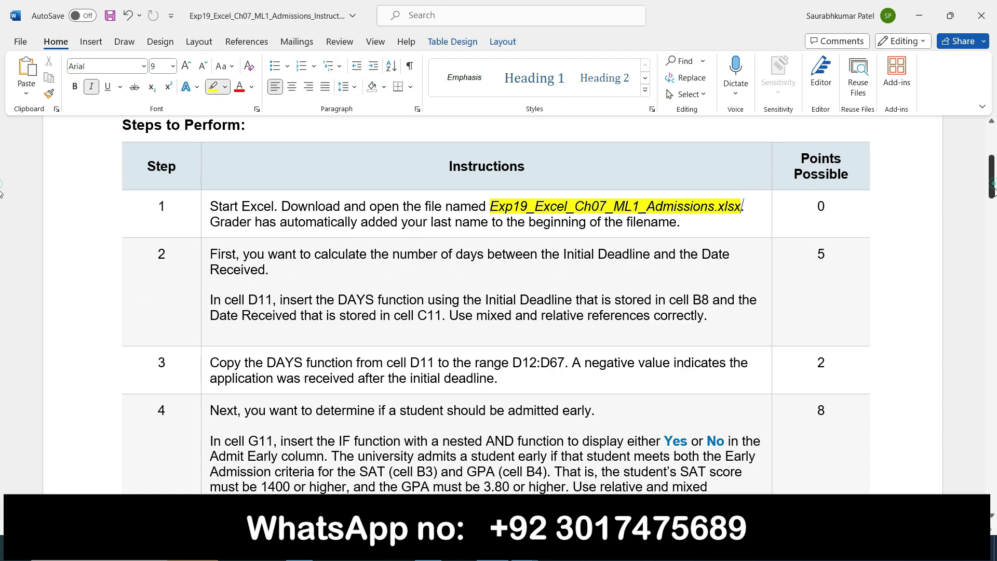
drag(992, 187, 992, 199)
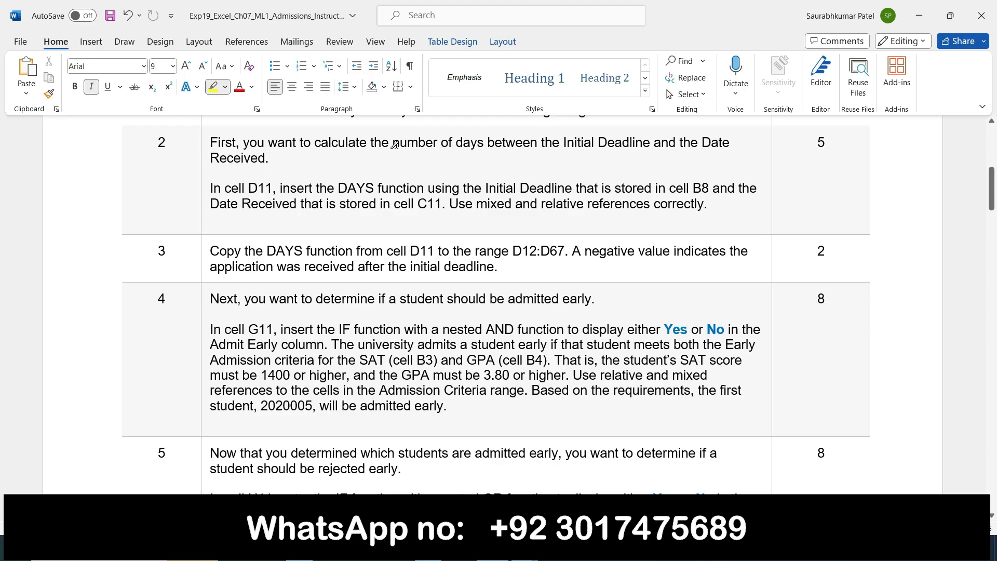
drag(393, 143, 540, 143)
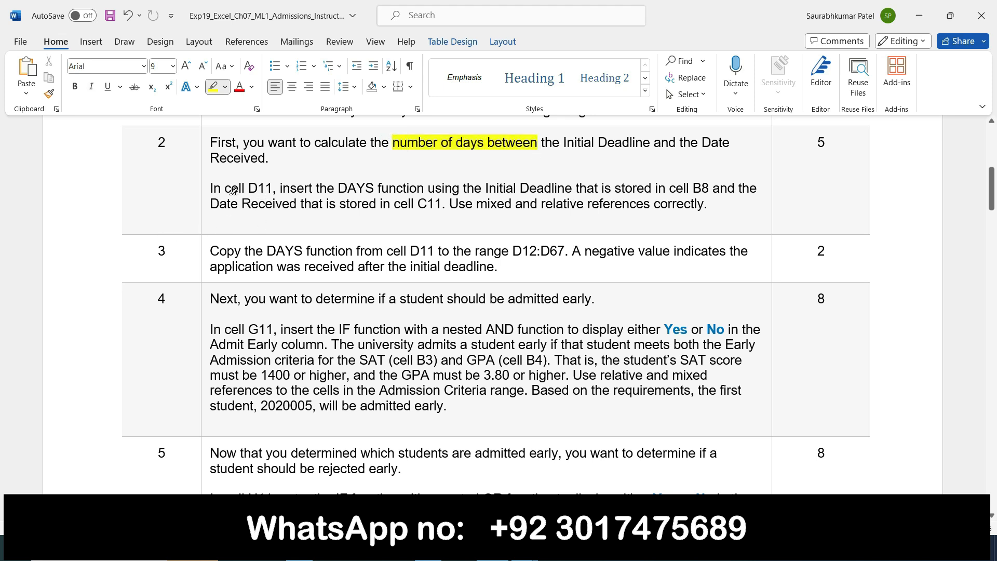
mouse_move(211, 188)
mouse_down()
mouse_move(313, 187)
mouse_move(272, 188)
mouse_up()
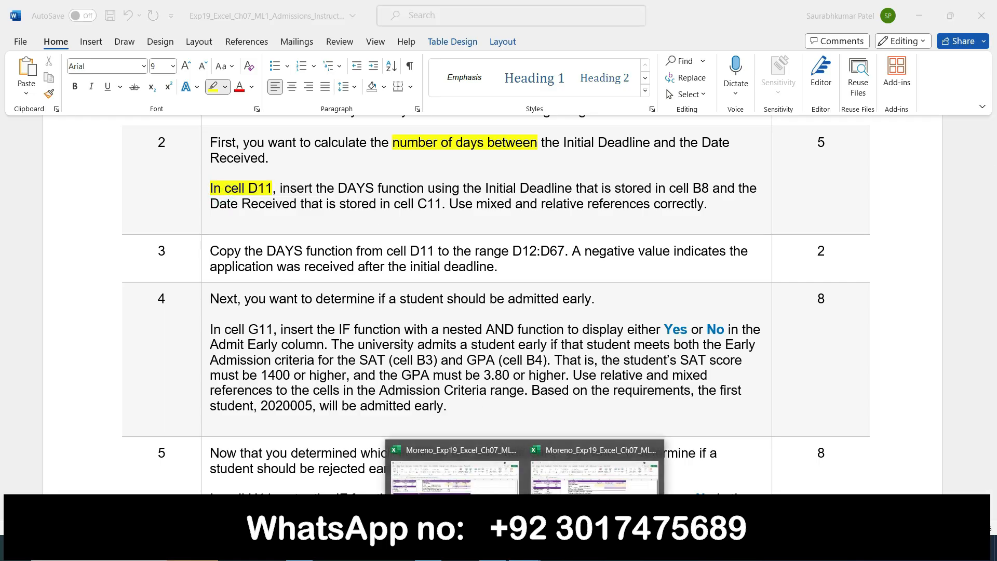
click(540, 465)
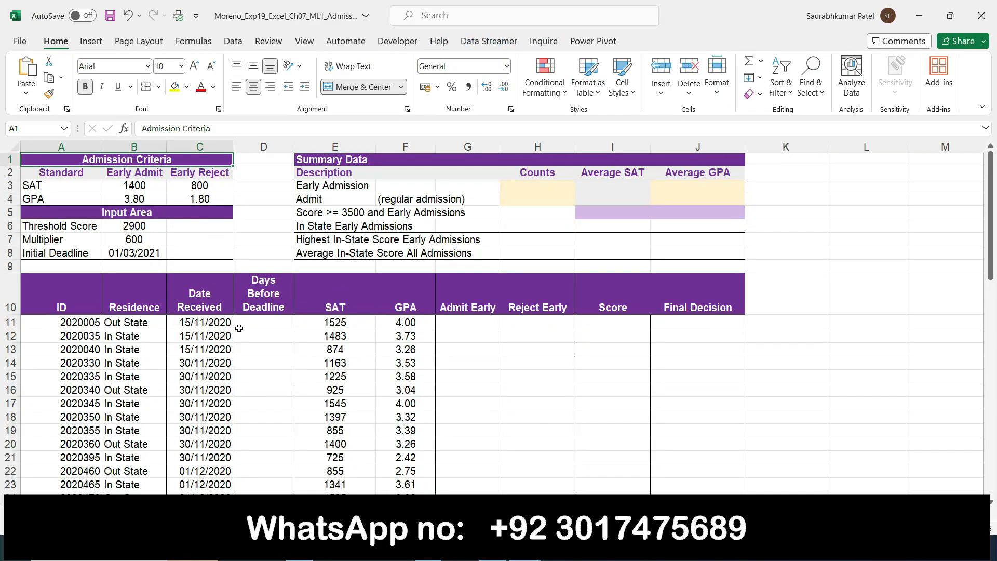
click(254, 321)
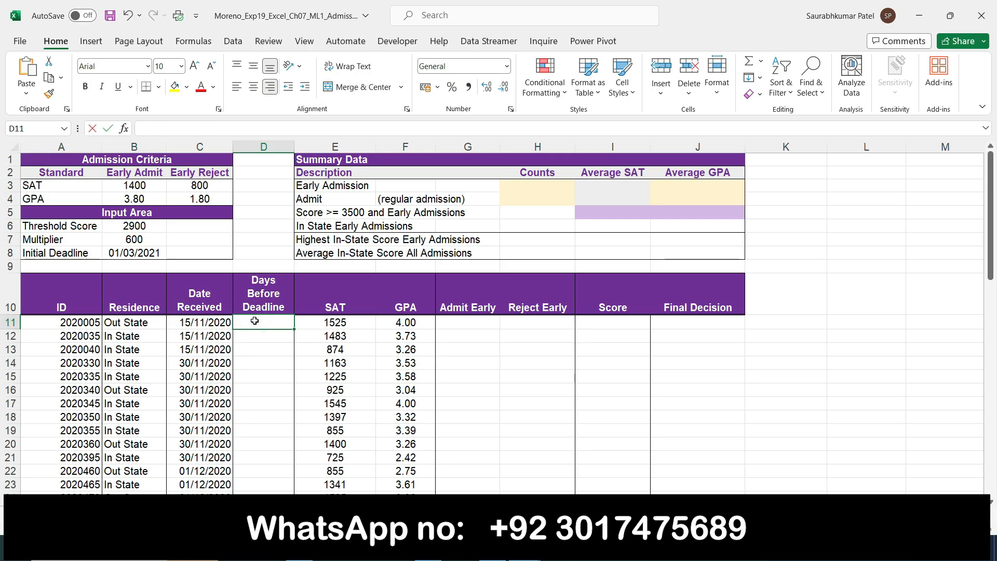
text(=)
In the Word instructions, highlight step 2's text from "DAYS function using the Initial Deadline" through "cell C11"
key(alt+Tab)
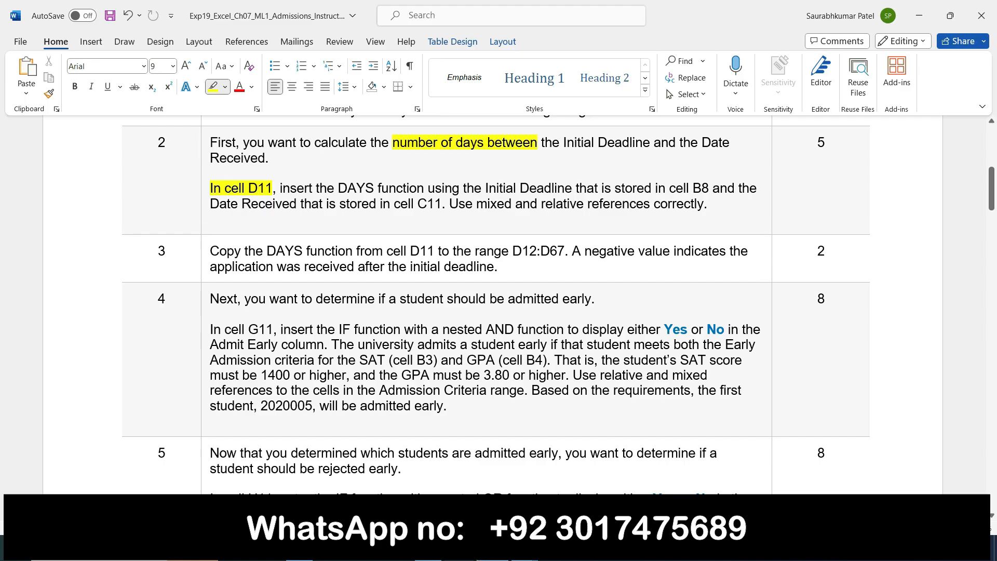
mouse_move(341, 186)
mouse_down()
mouse_move(712, 185)
mouse_move(733, 201)
mouse_move(528, 229)
mouse_move(441, 200)
mouse_up()
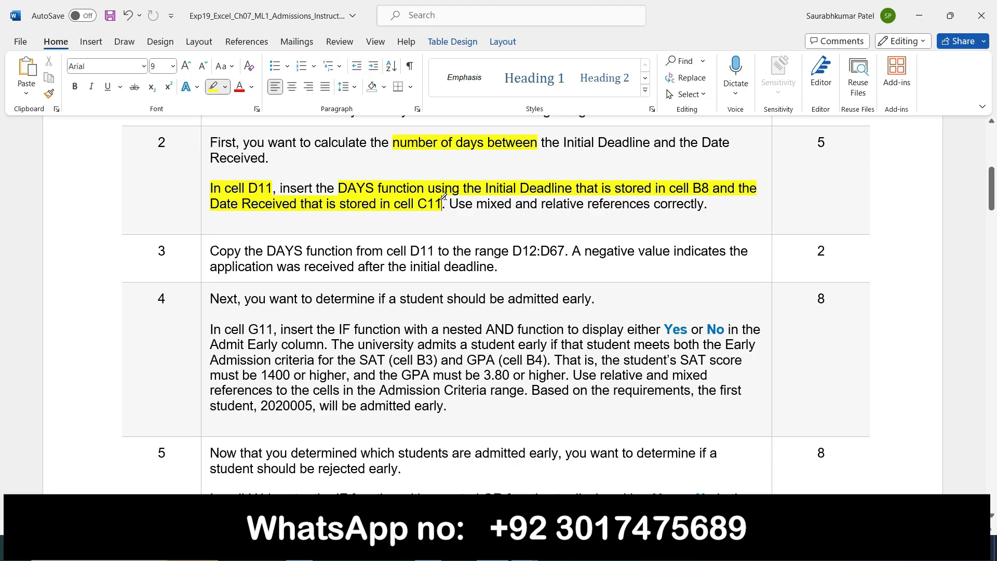
key(alt+Tab)
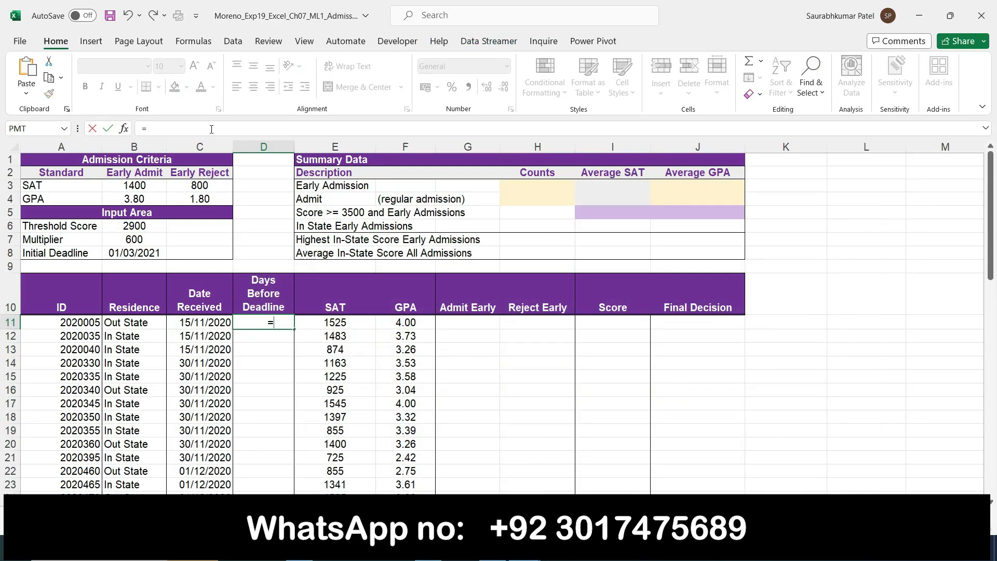
text(day)
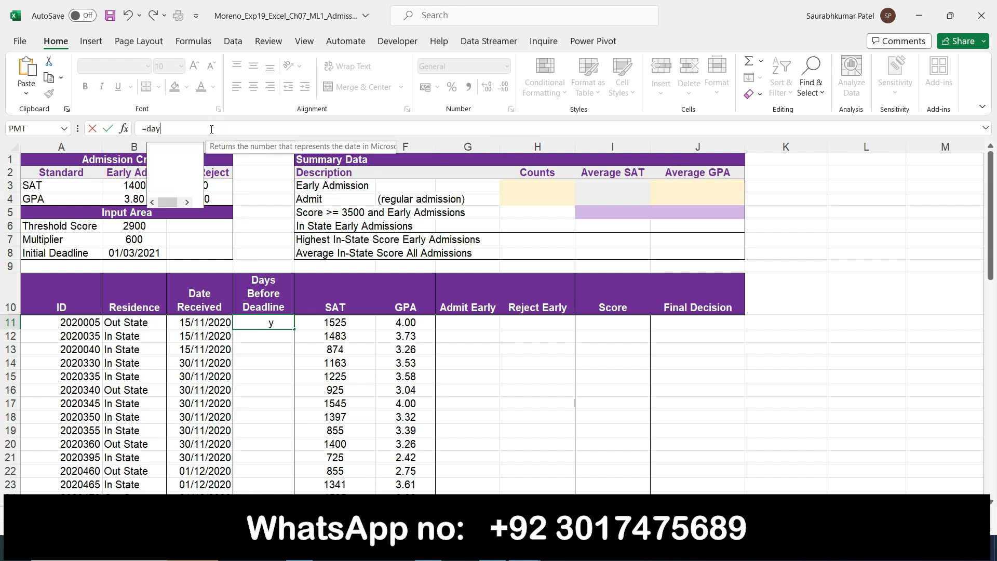
text(s()
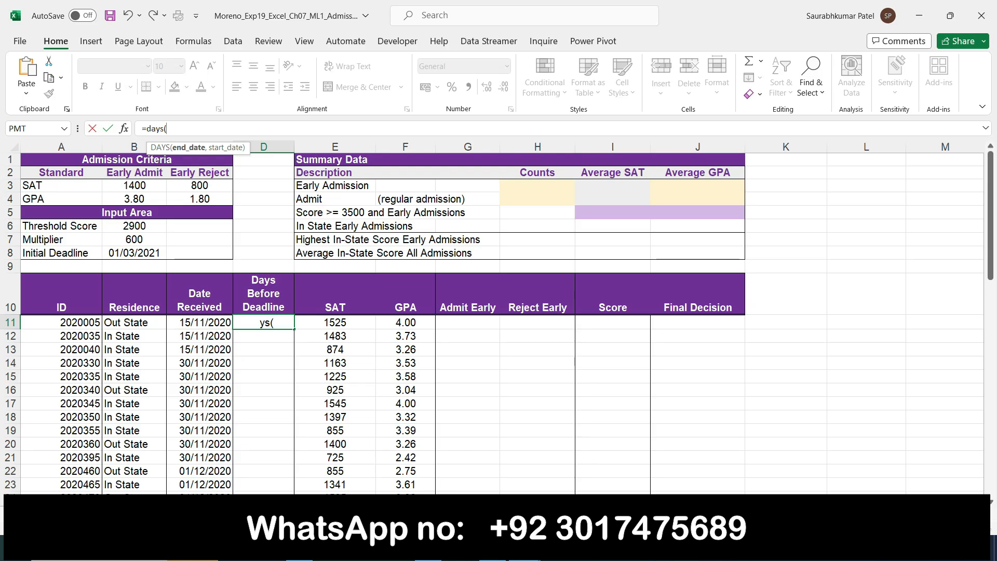
click(493, 548)
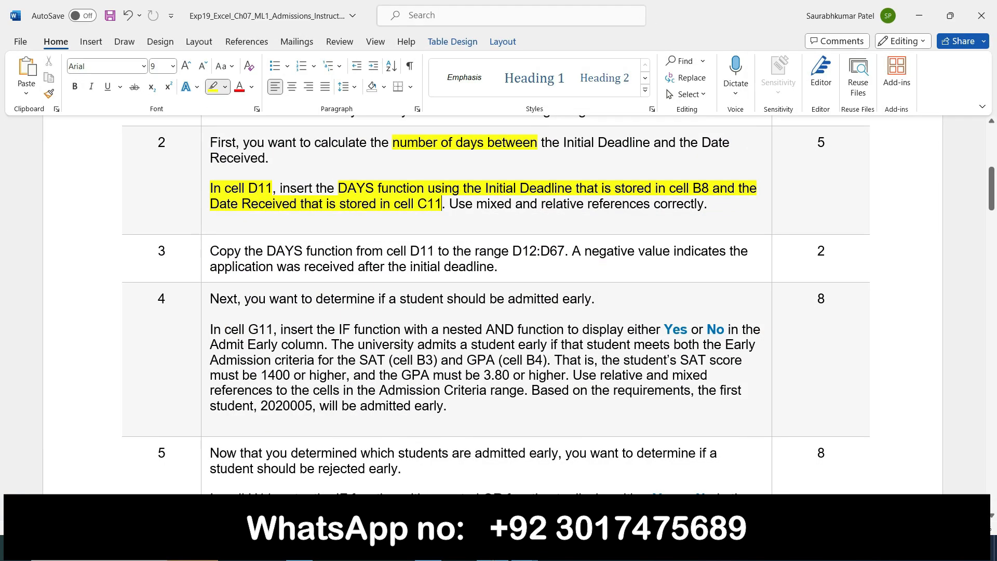
click(524, 547)
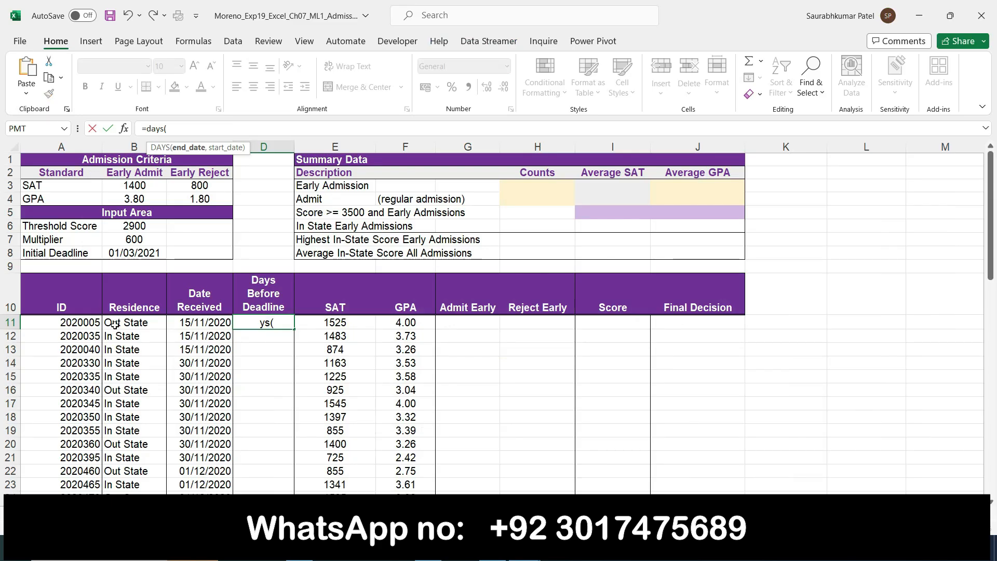
click(136, 253)
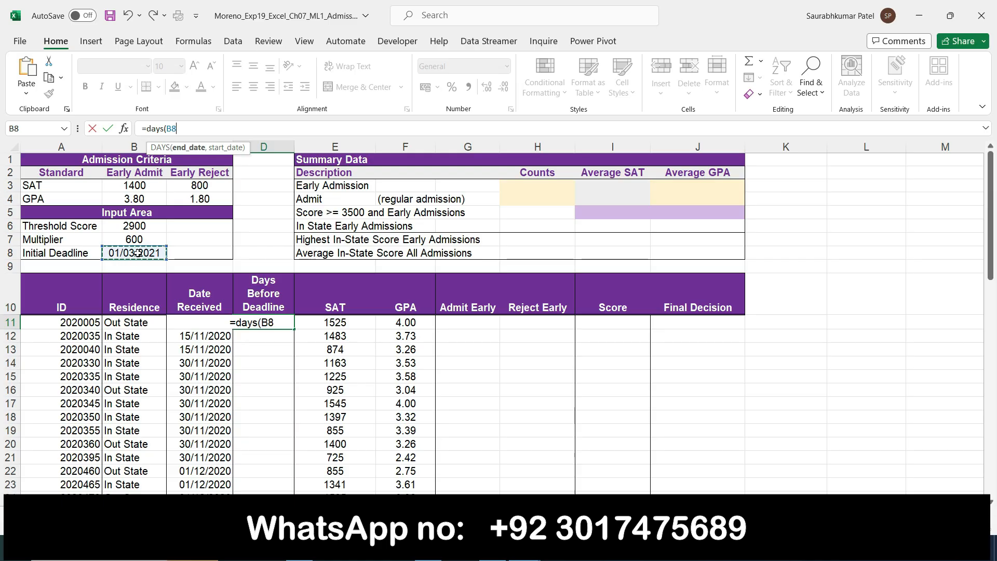
text(,)
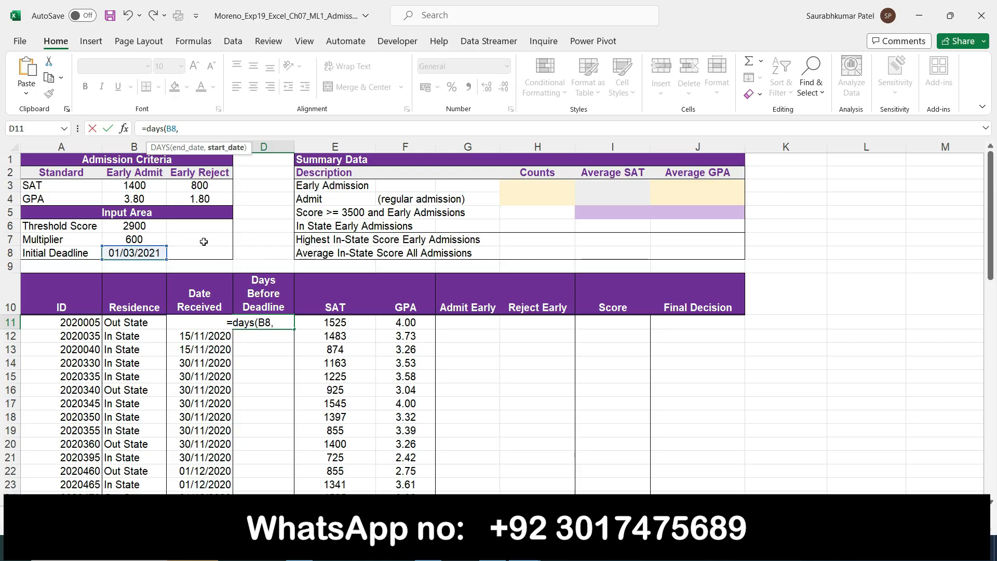
click(206, 319)
click(205, 316)
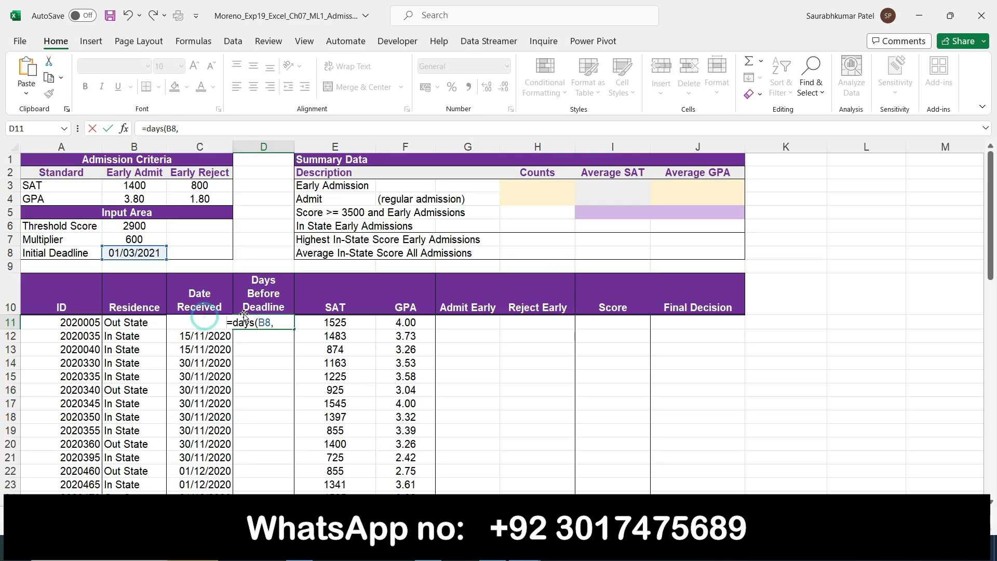
click(282, 322)
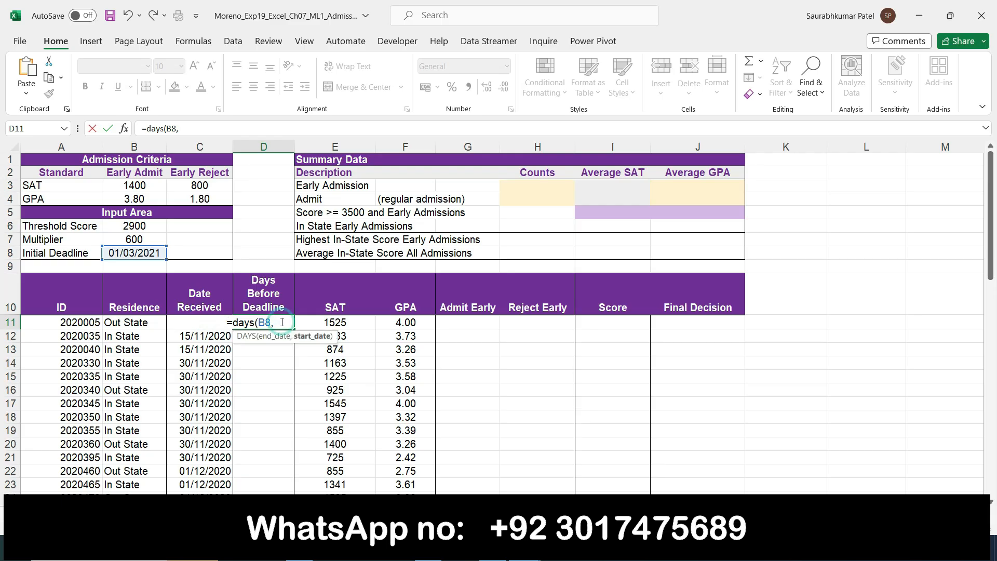
click(196, 327)
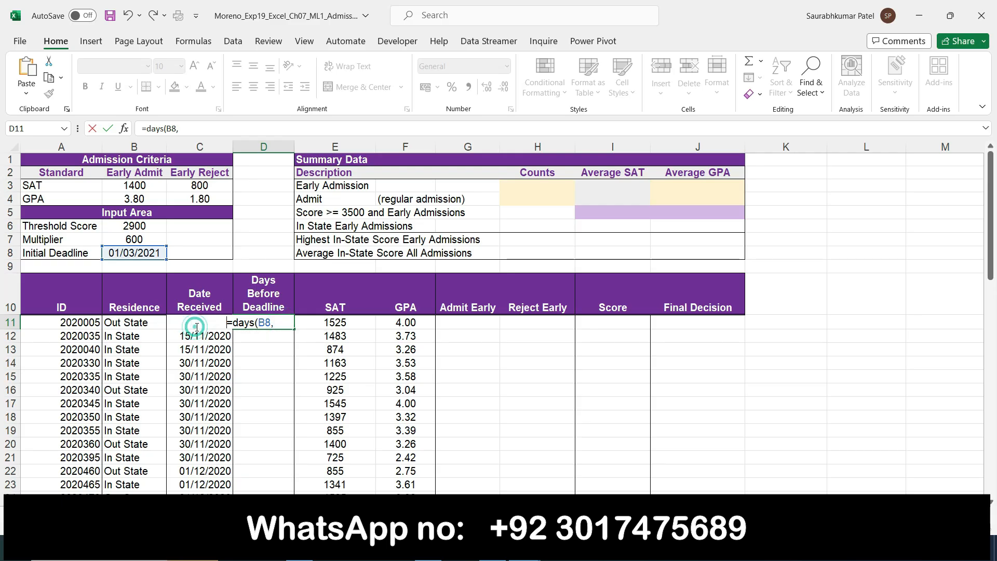
click(290, 324)
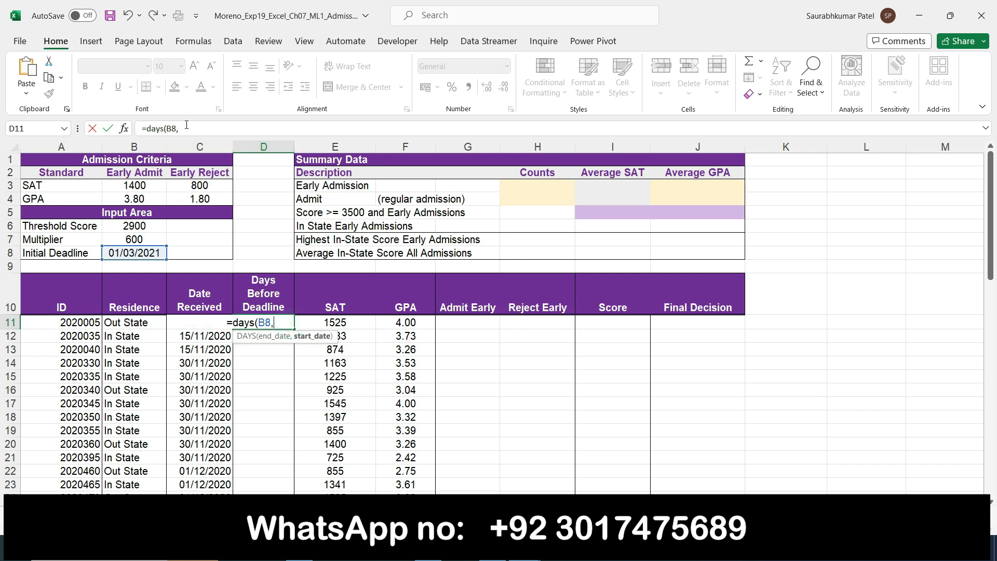
click(212, 128)
key(BackSpace)
key(BackSpace)
key(BackSpace)
key(BackSpace)
key(BackSpace)
key(BackSpace)
key(BackSpace)
key(BackSpace)
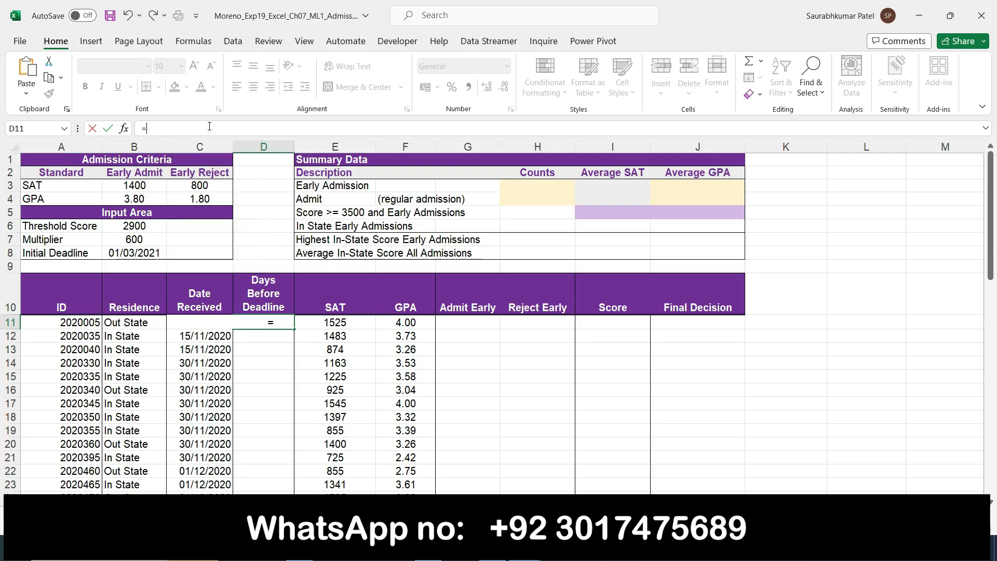
key(Escape)
Enter the formula =DAYS(B8,C12) in cell D11 of the Days Before Deadline column
click(254, 373)
click(255, 322)
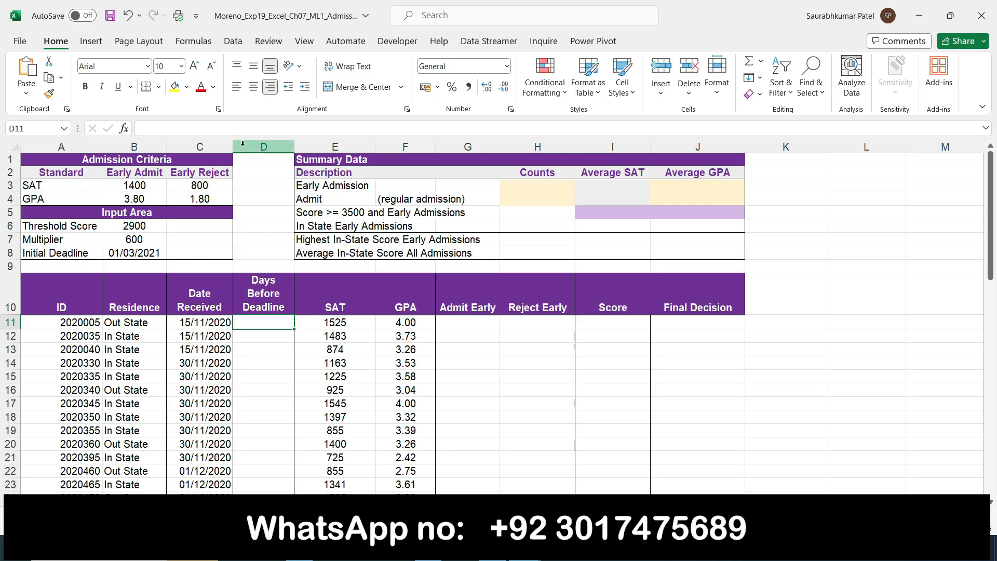
text(=)
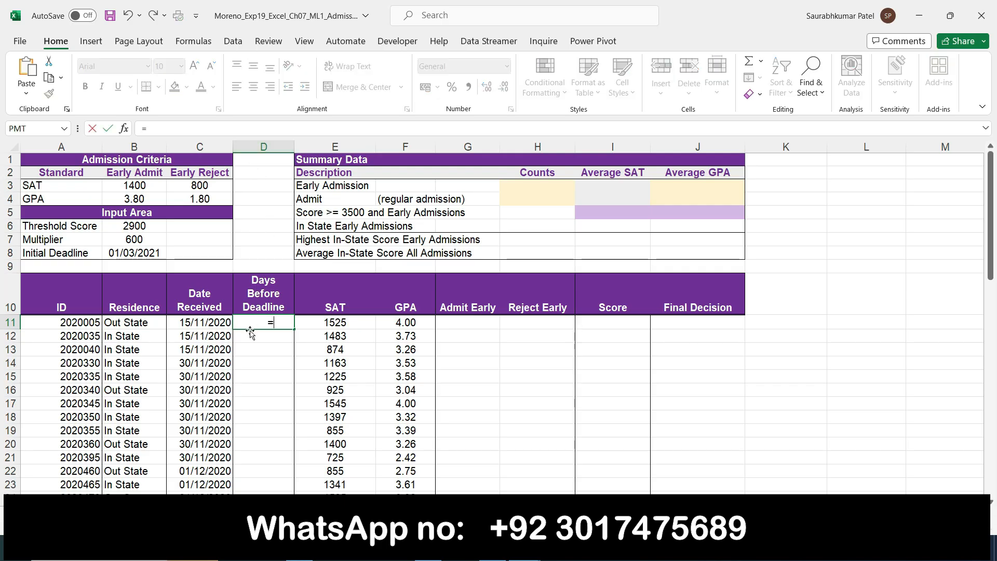
text(days)
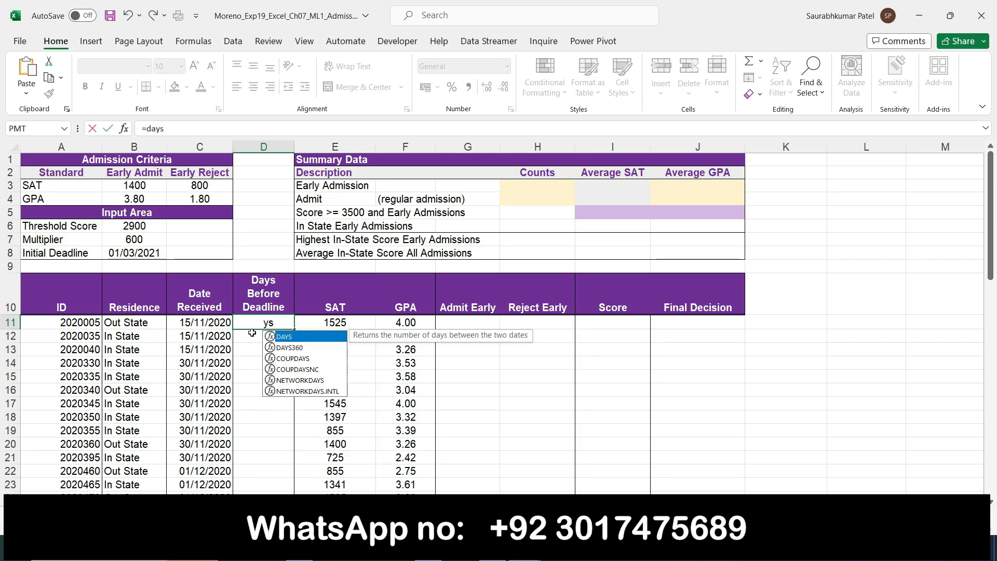
text(()
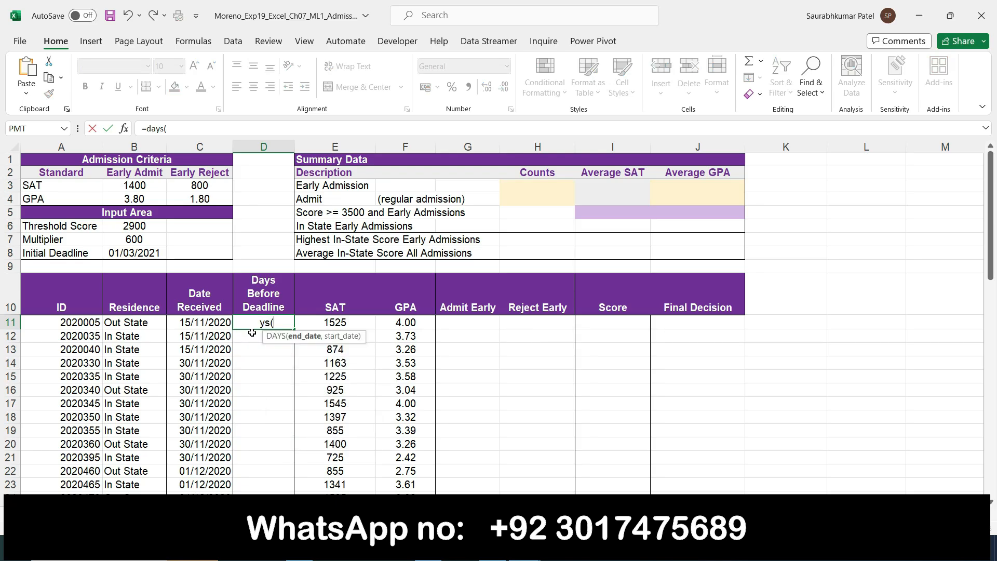
click(148, 257)
text(,)
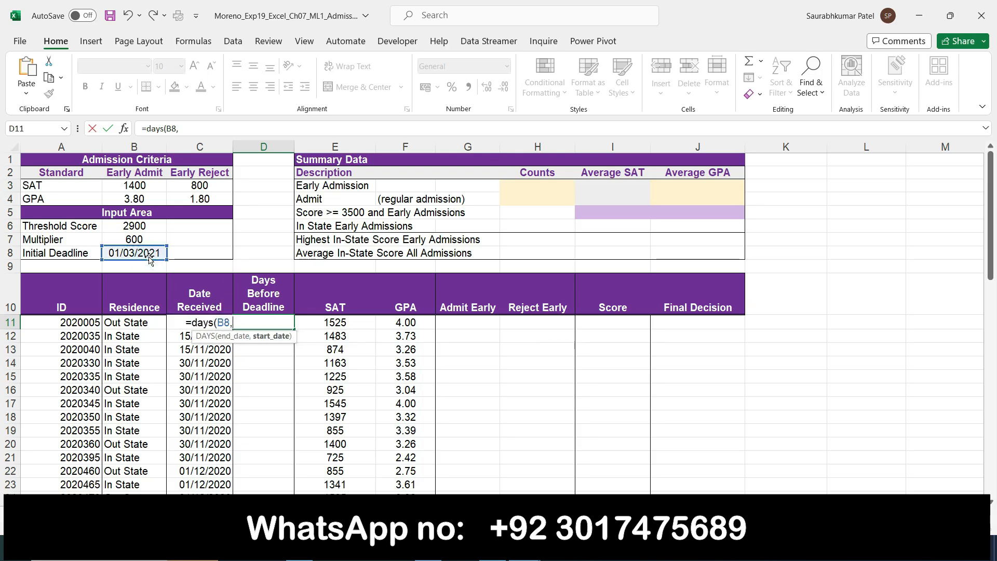
click(176, 333)
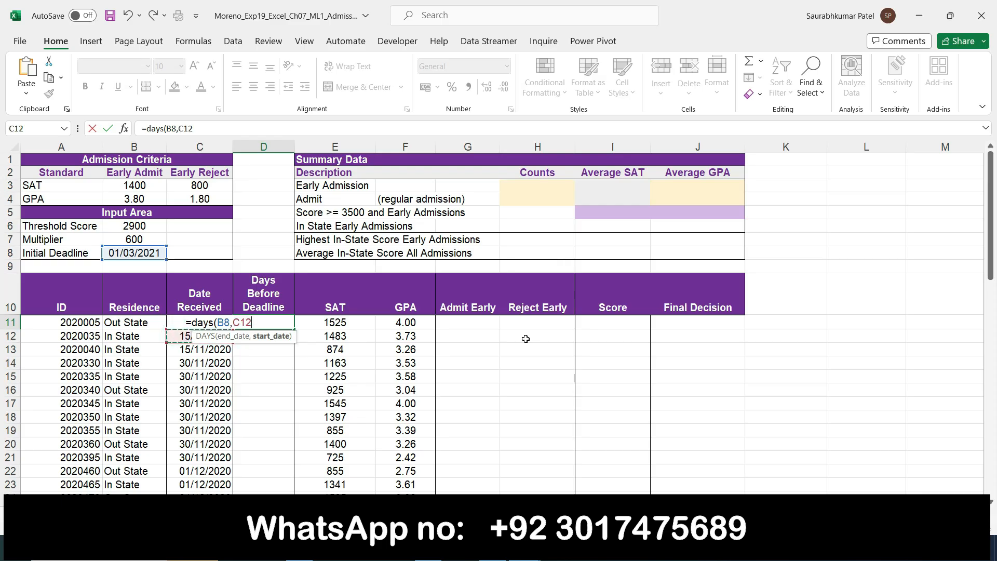
key(Return)
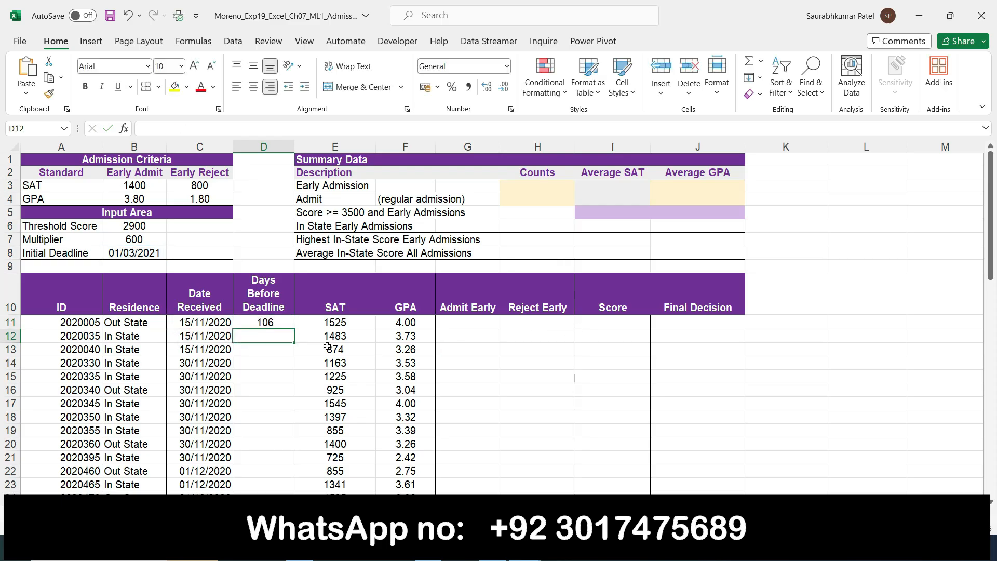
Correct the start date reference in cell D11's DAYS formula to C11
click(278, 328)
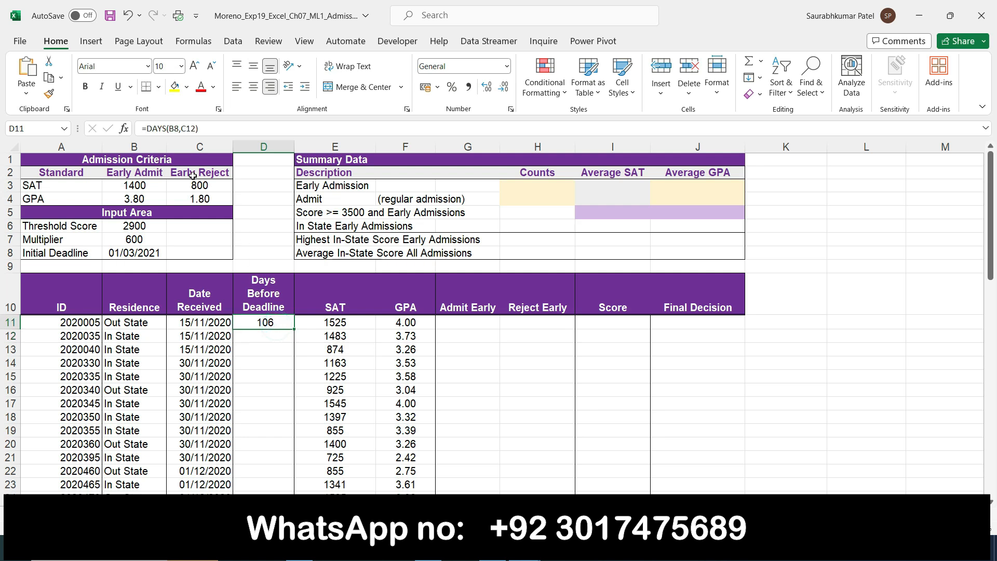
click(196, 125)
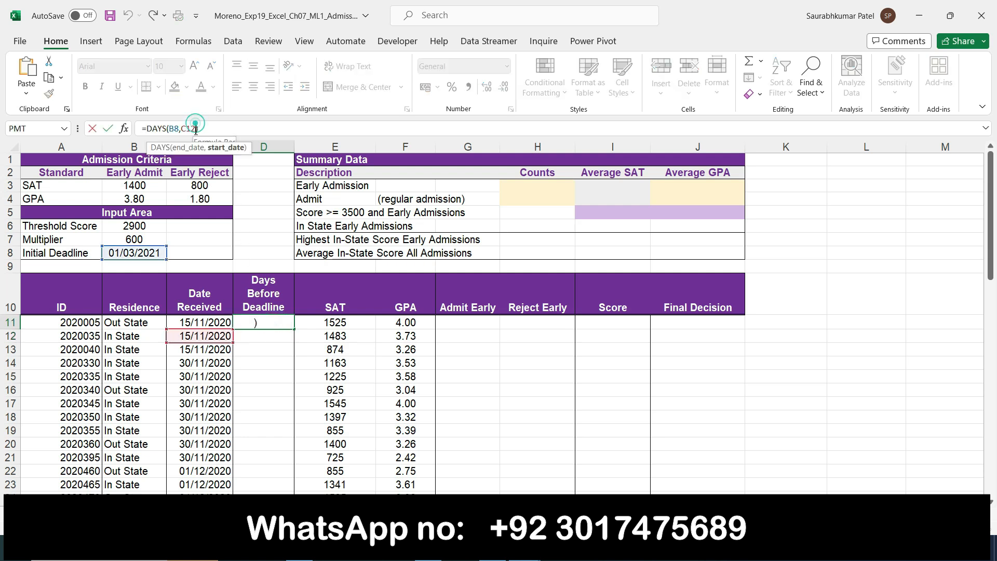
key(BackSpace)
text(1)
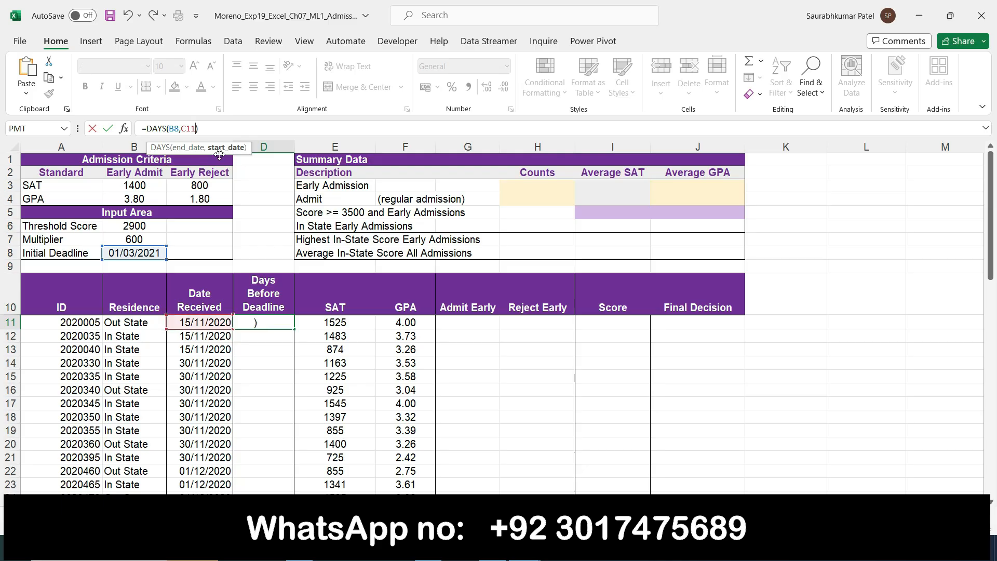
key(Return)
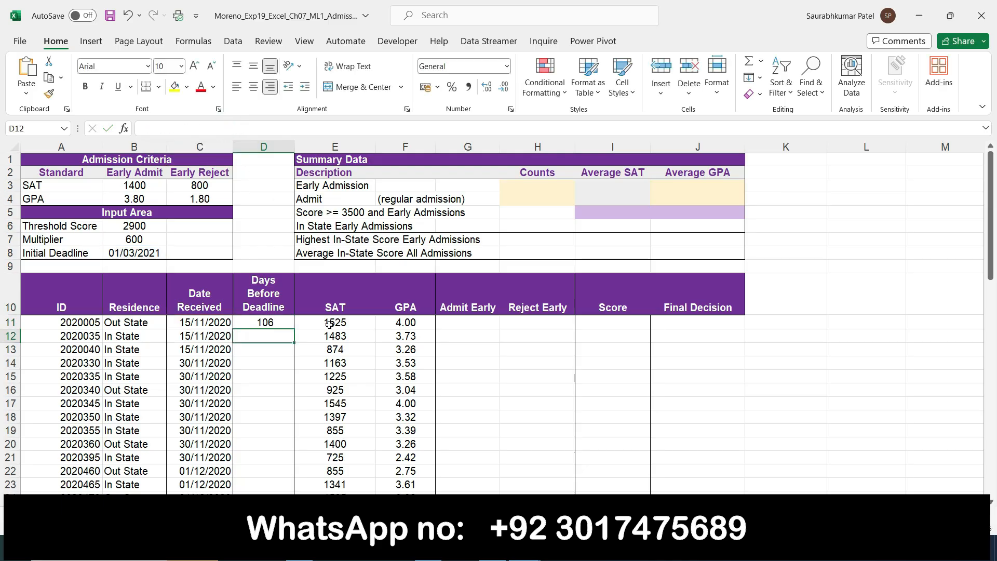
Check step 2 in the Word instructions, and make the end date reference in D11's DAYS function in Excel absolute as $B$8
click(267, 324)
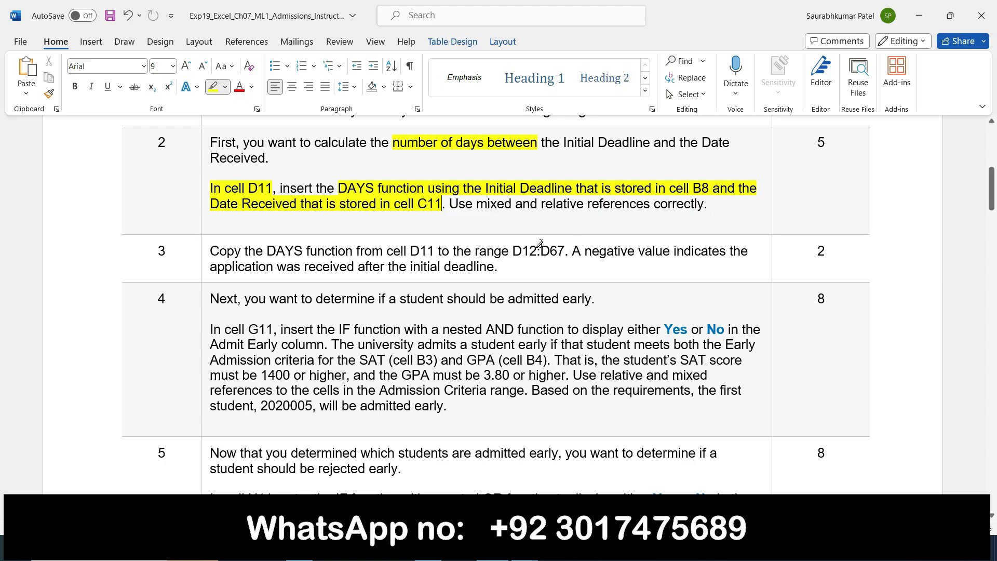
click(492, 549)
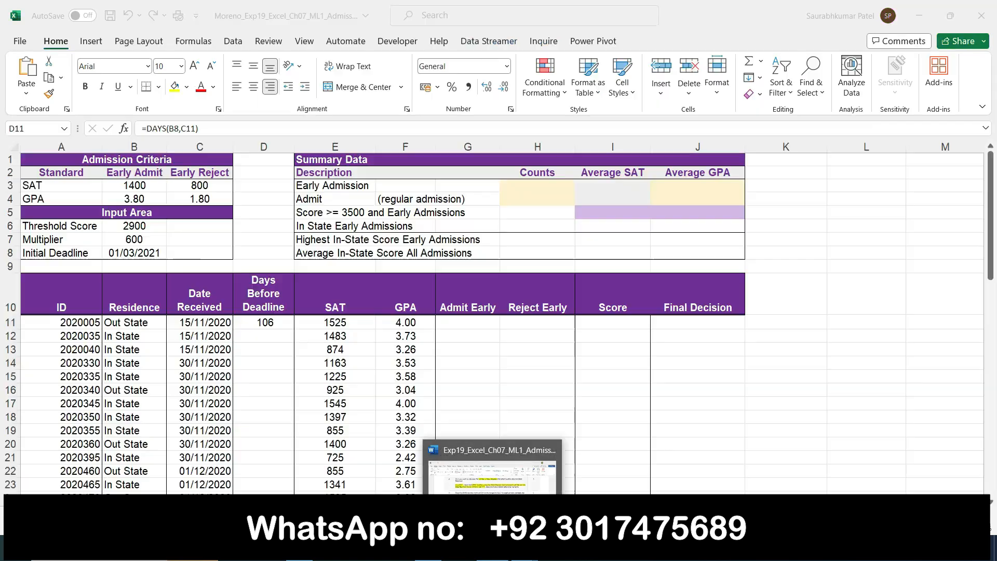
click(124, 129)
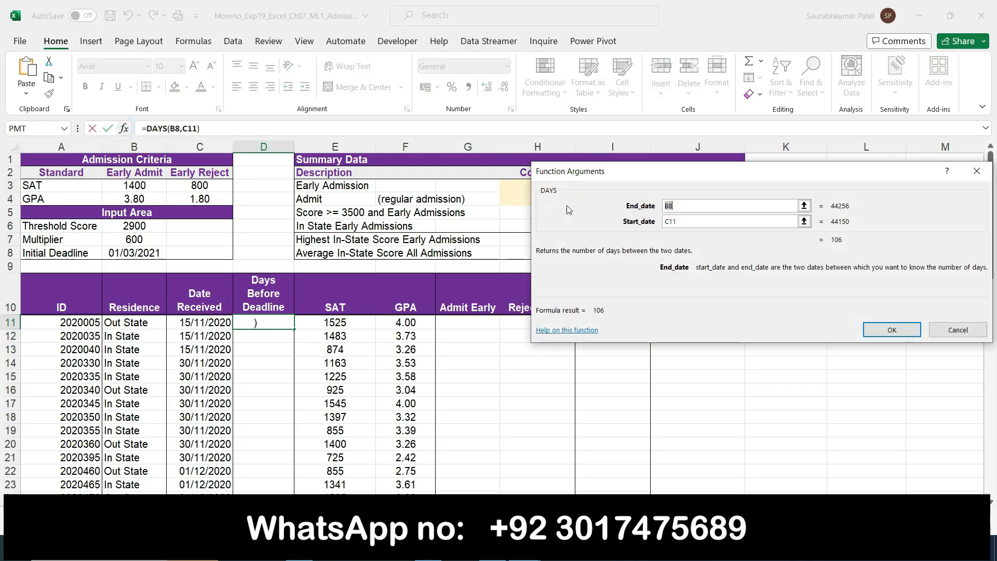
click(683, 207)
key(F4)
click(881, 329)
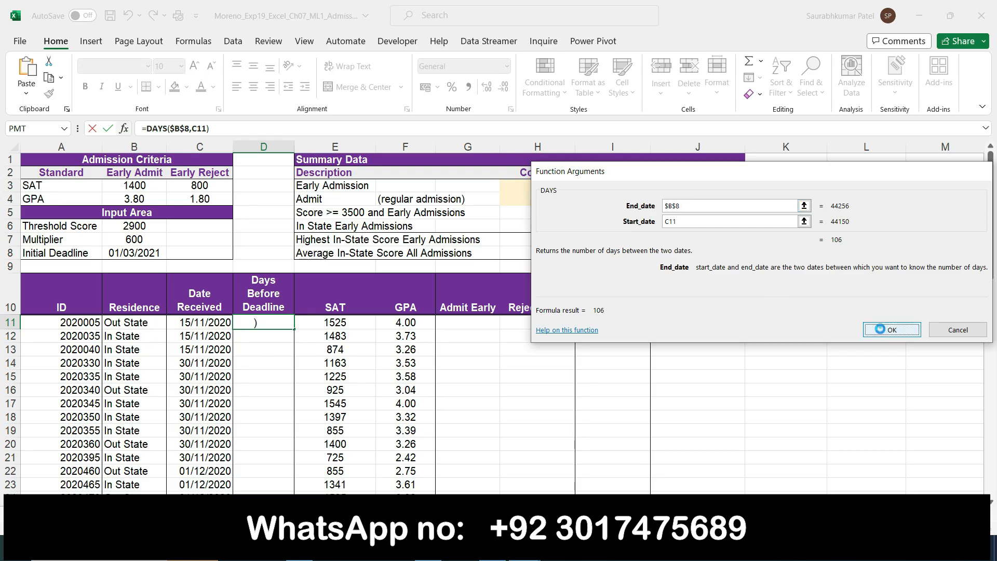
In the Word instructions, clear step 2's highlighting and highlight "DAYS function from cell D11 to the range D12:D67" in step 3
click(492, 547)
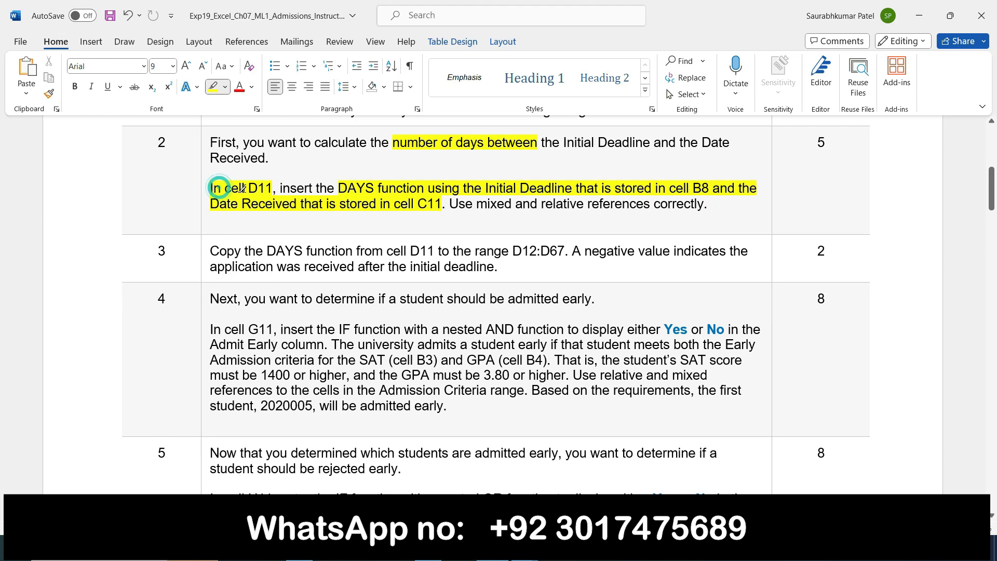
click(207, 188)
key(ctrl+alt+h)
key(Right)
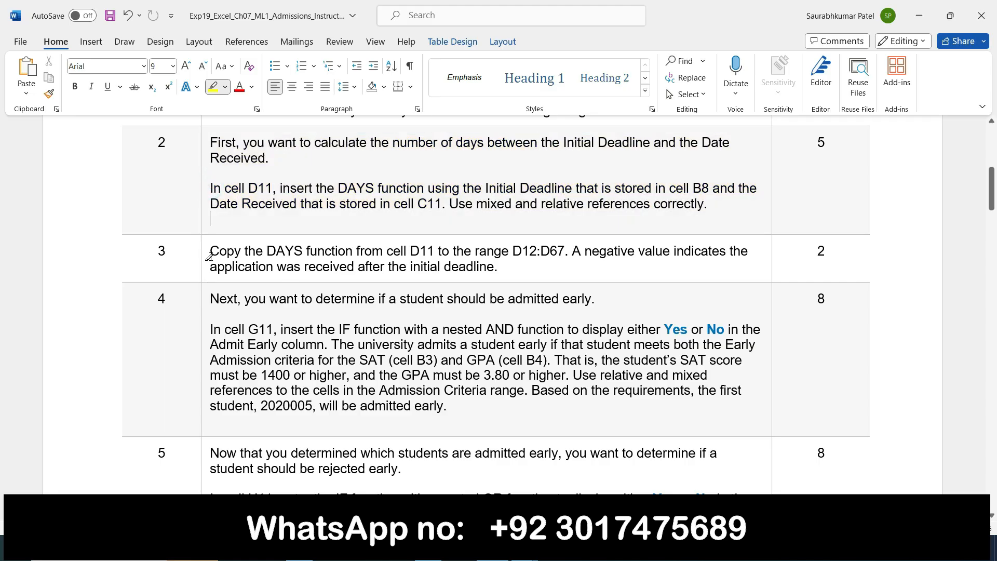
drag(267, 247, 565, 254)
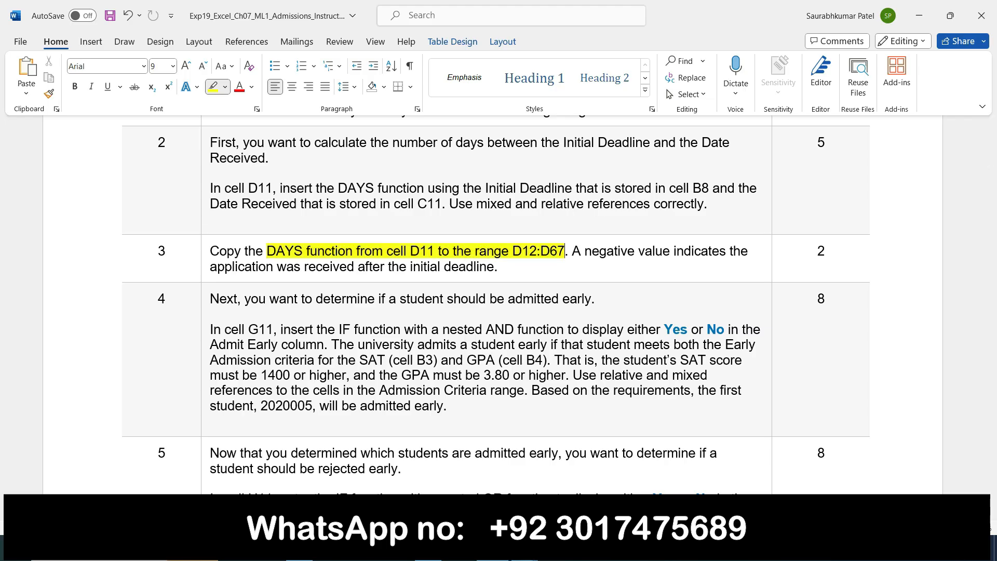
Switch to the admissions workbook in Excel and copy the DAYS formula from cell D11 down through D12:D67
mouse_move(525, 549)
click(597, 501)
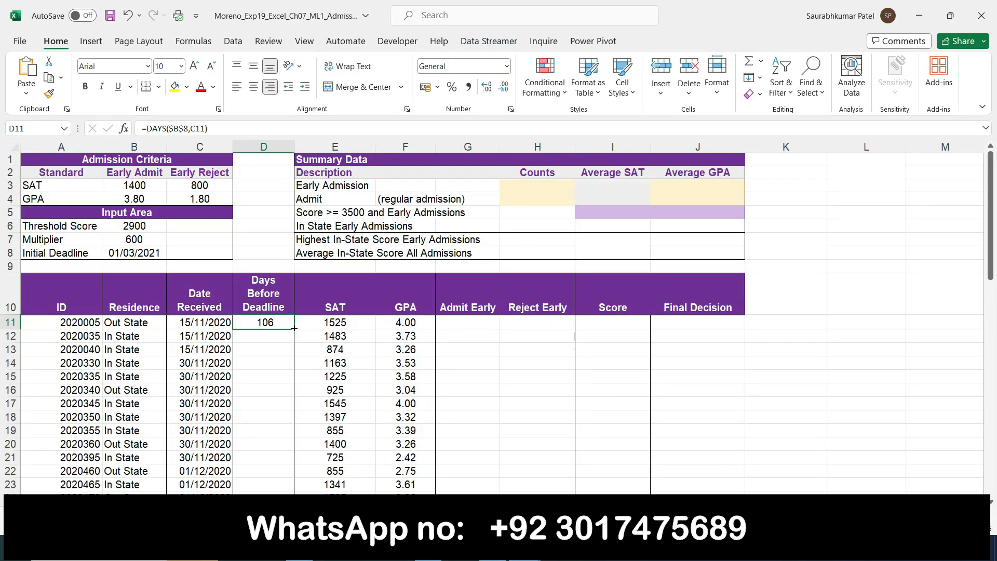
mouse_move(294, 328)
mouse_down()
mouse_move(288, 501)
mouse_move(279, 473)
mouse_up()
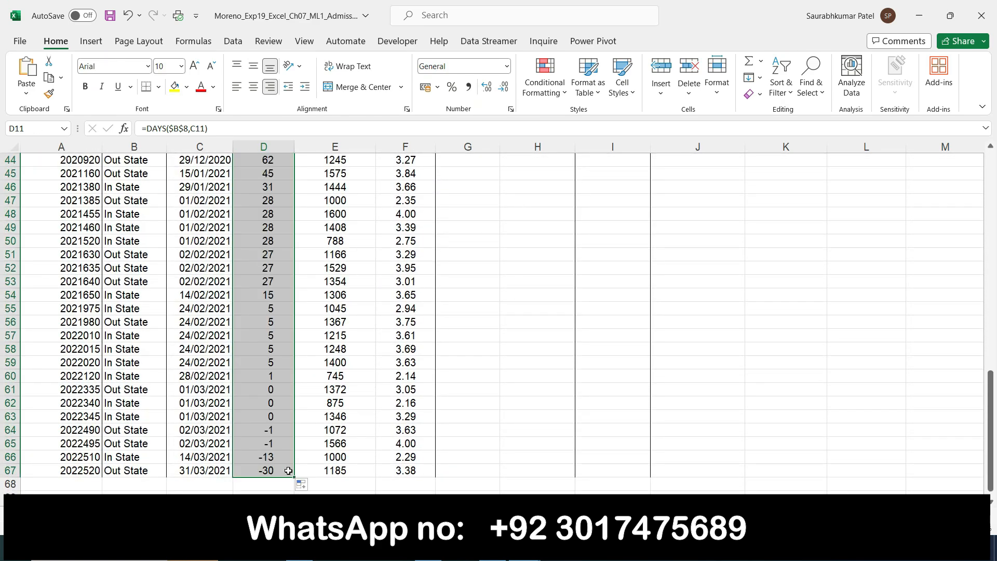
Return to the Word instructions, clear the highlighting from step 3's text and highlight "In cell G11" in step 4
click(501, 476)
key(alt+Tab)
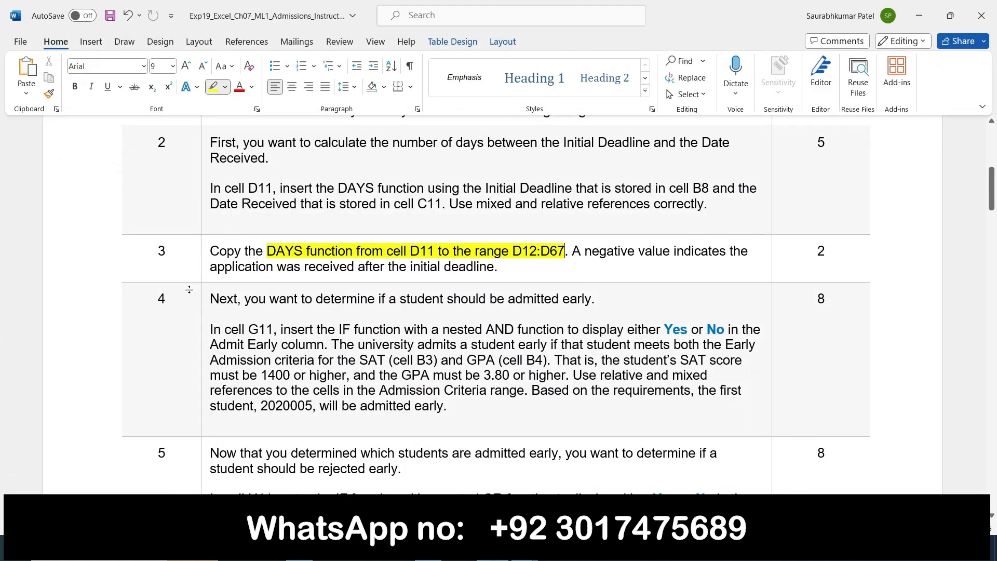
double_click(203, 254)
click(204, 252)
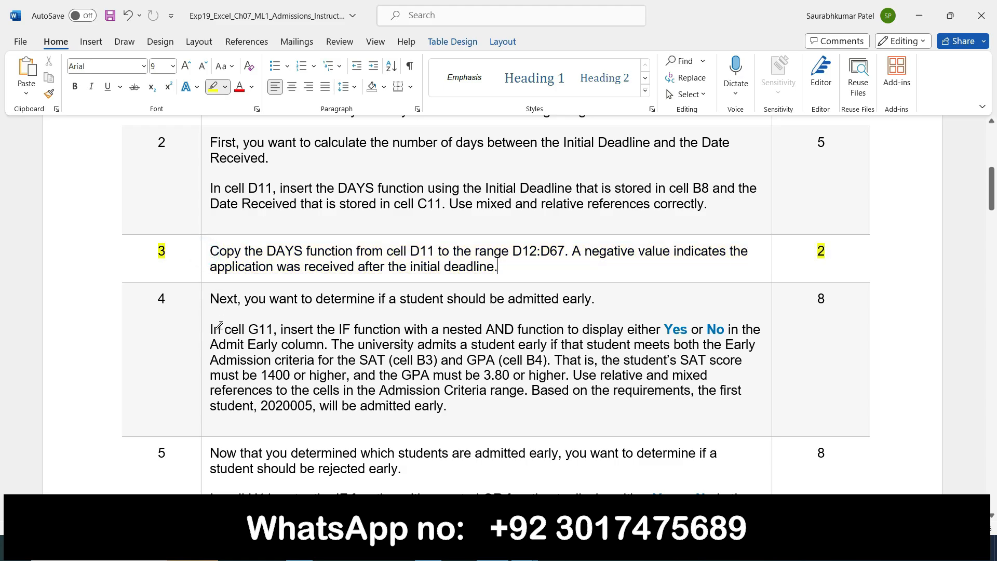
mouse_move(210, 328)
mouse_down()
mouse_move(344, 333)
mouse_move(274, 334)
mouse_up()
Switch to Excel and begin a formula in cell G11 with an IF function and a nested AND function, =if(and(
click(524, 548)
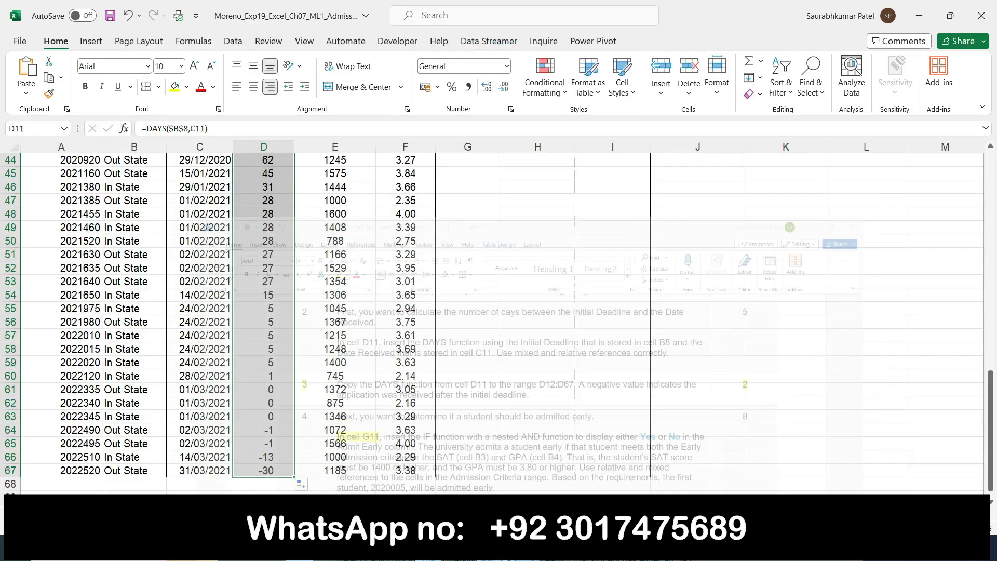
scroll(486, 207, up, 14)
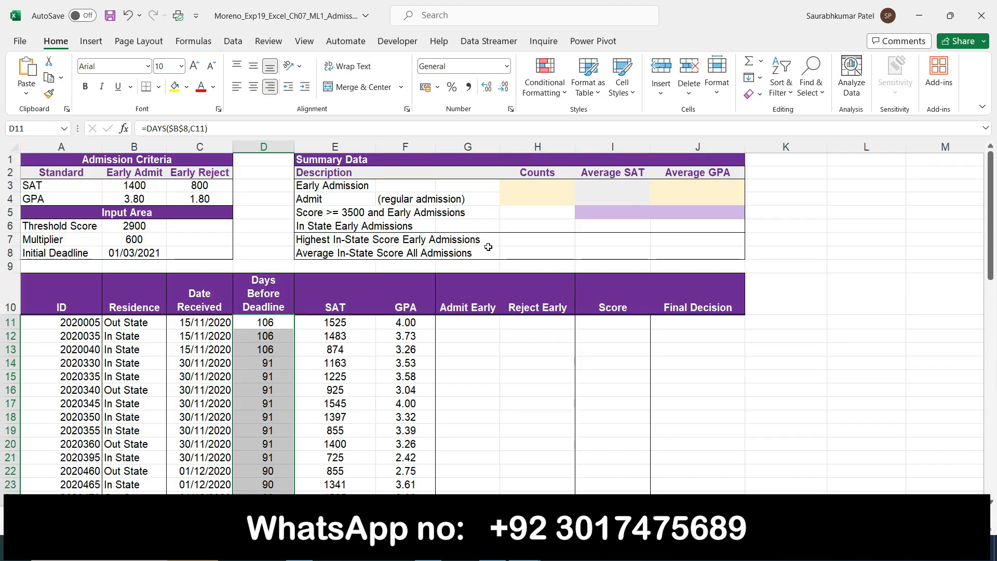
click(466, 323)
text(=)
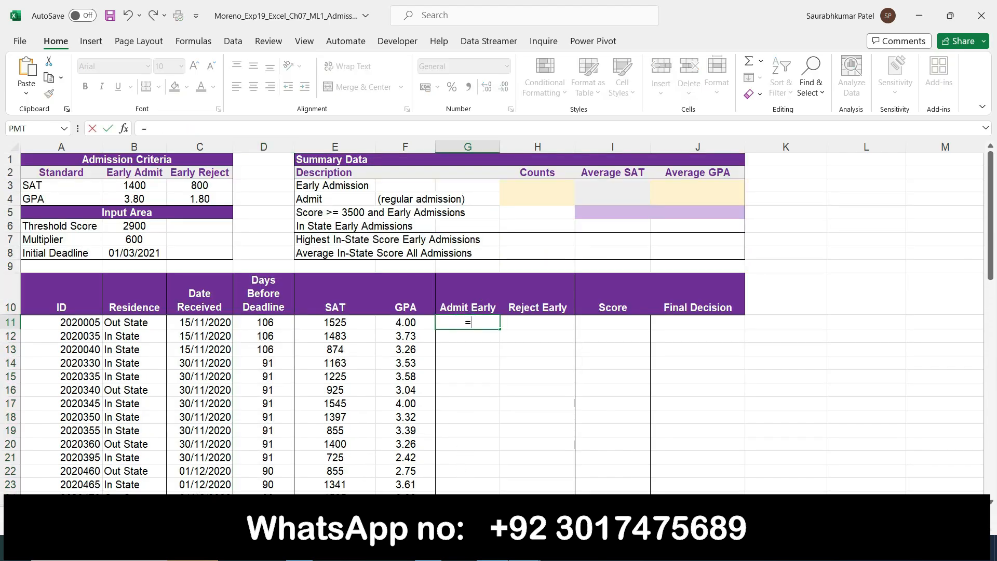
key(alt+Tab)
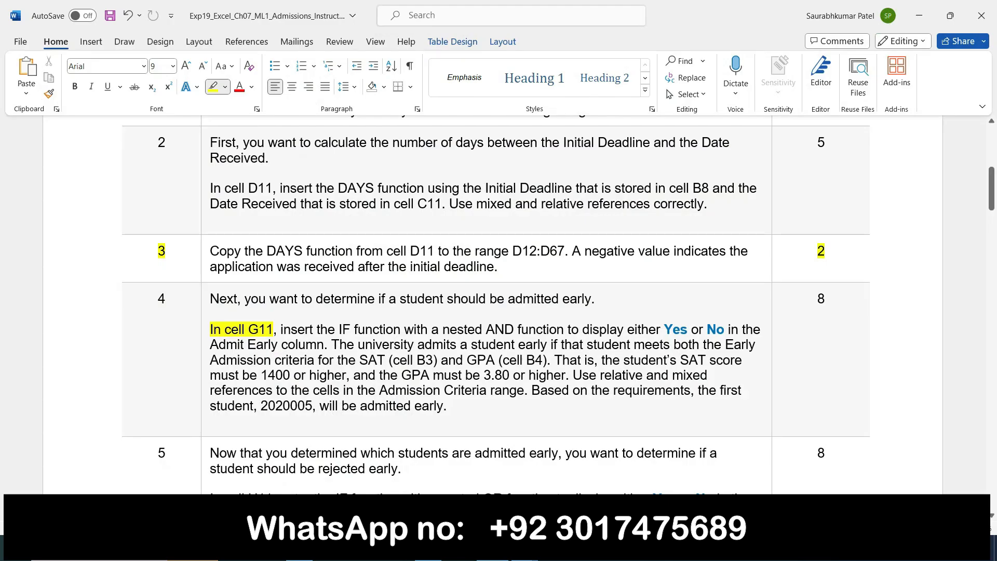
key(alt+Tab)
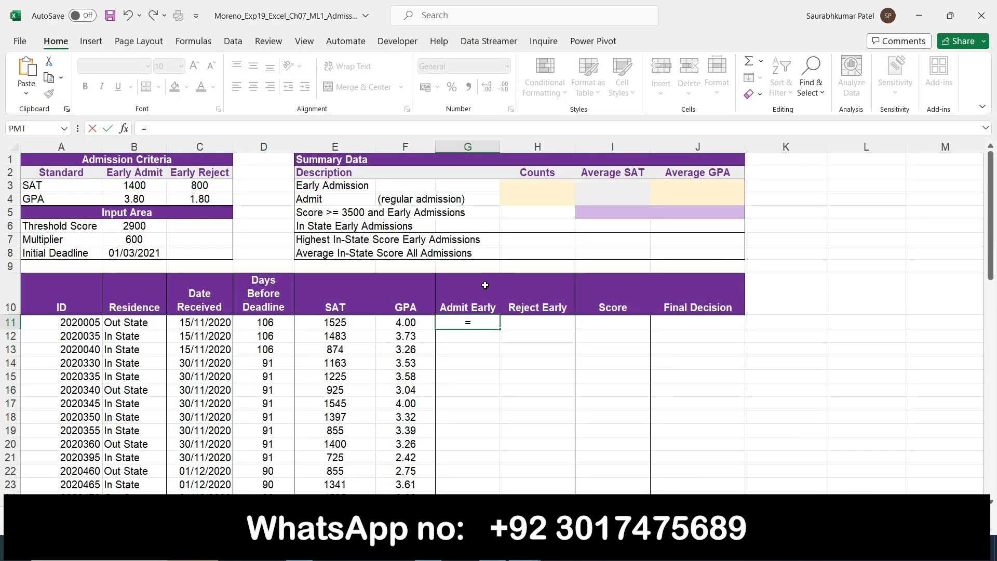
text(if)
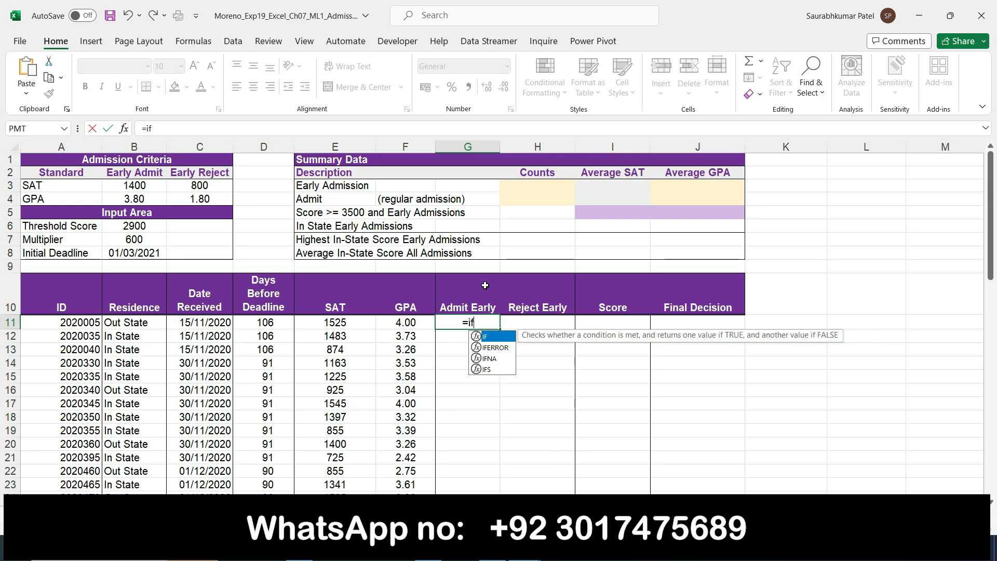
text((and)
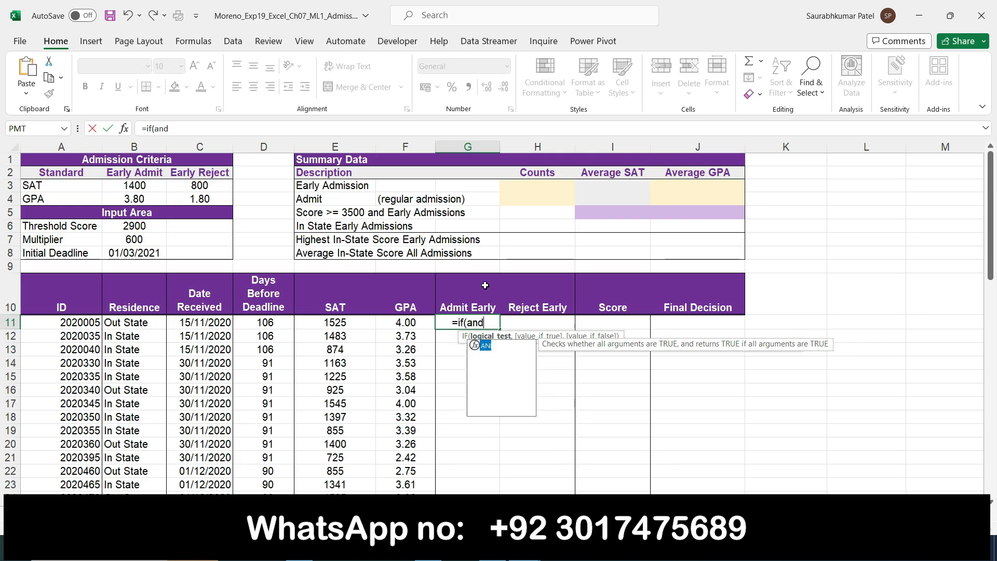
text(()
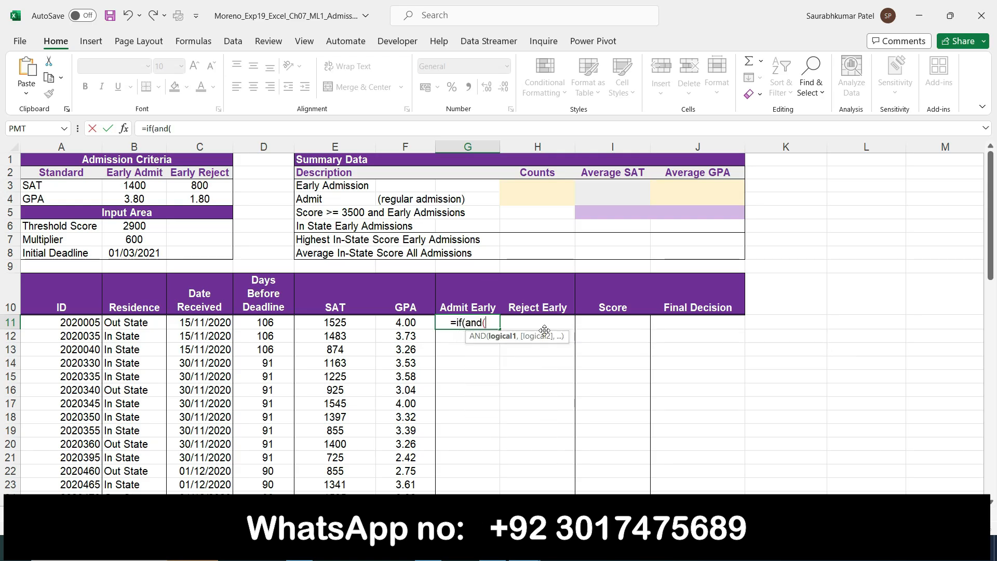
Consult step 4 of the Word instructions and enter A11=B4 as the first AND condition in cell G11's formula
key(alt+Tab)
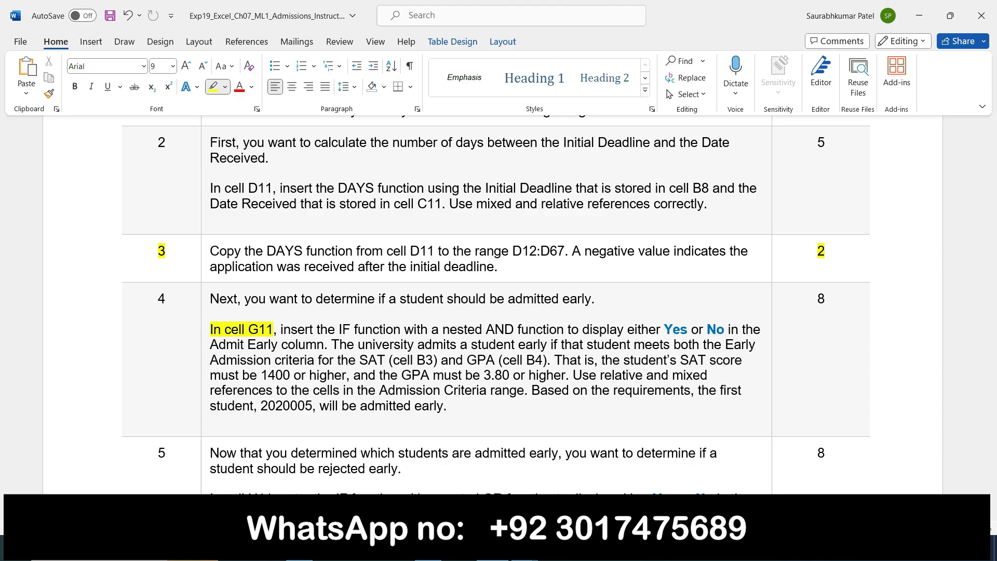
key(alt+Tab)
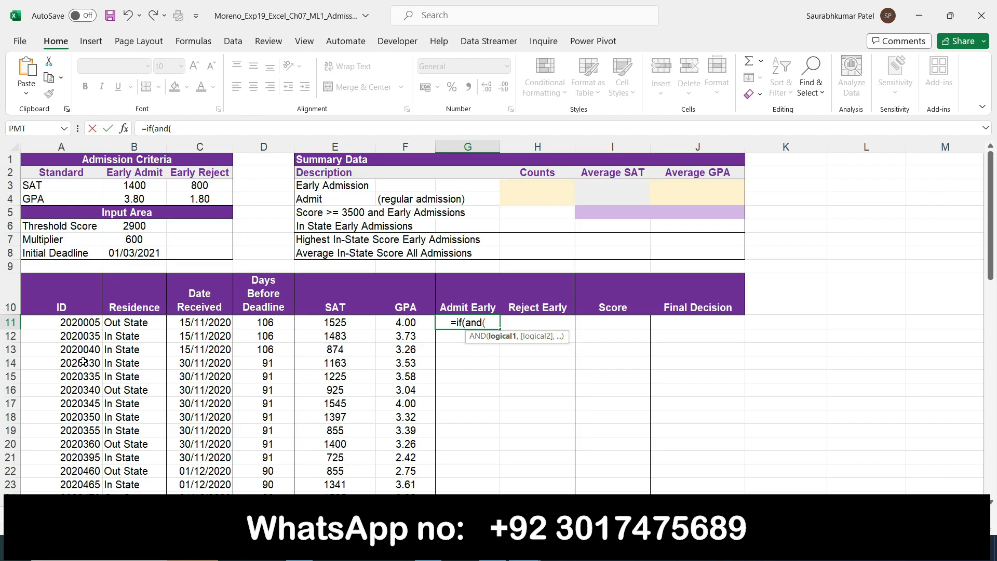
click(76, 322)
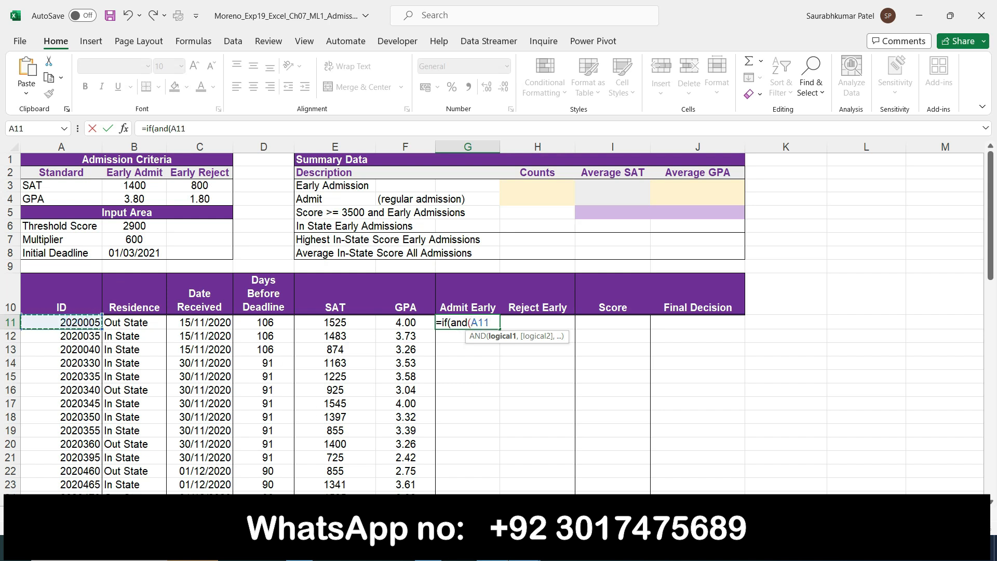
click(493, 548)
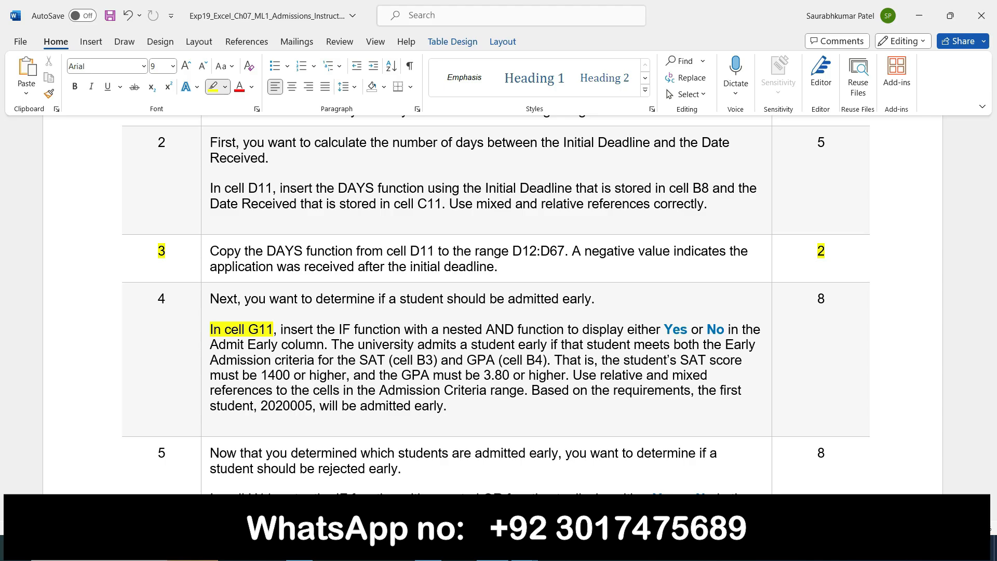
click(524, 549)
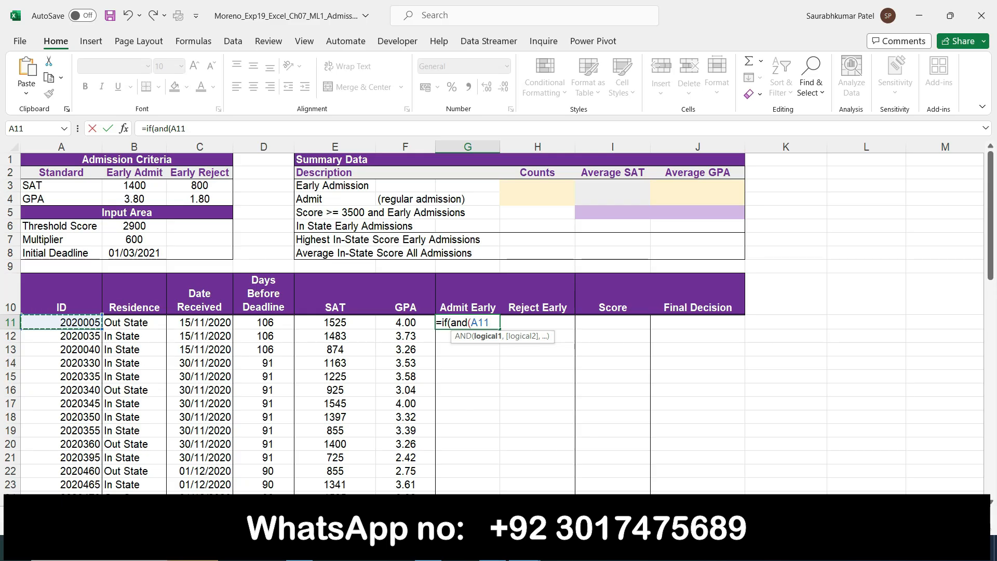
key(alt+Tab)
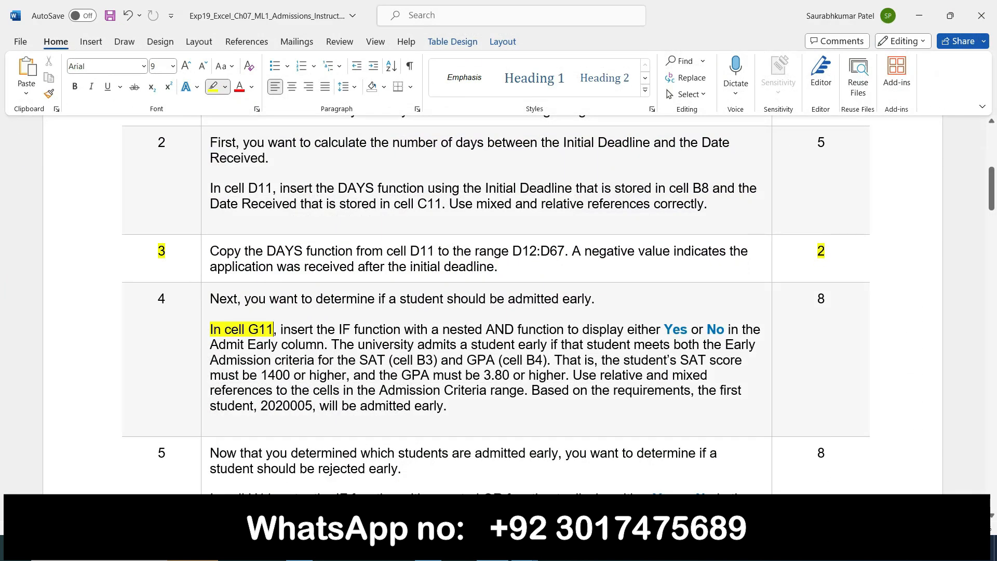
key(alt+Tab)
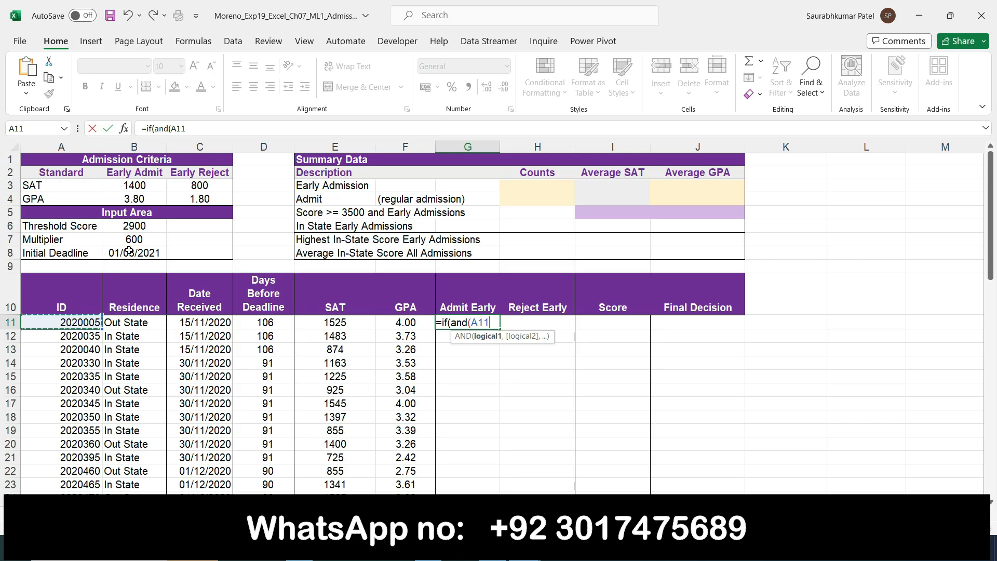
text(=)
click(141, 200)
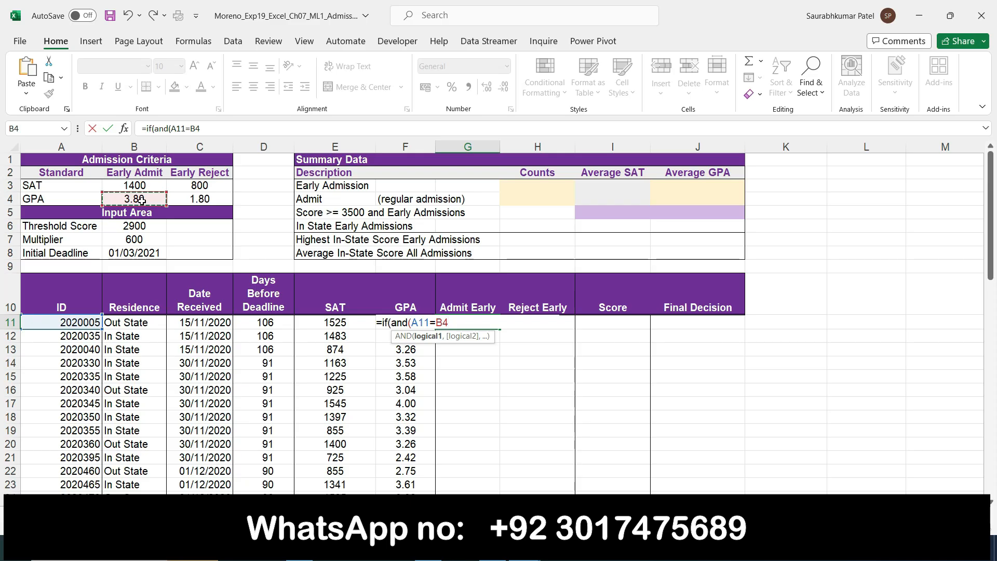
text(,)
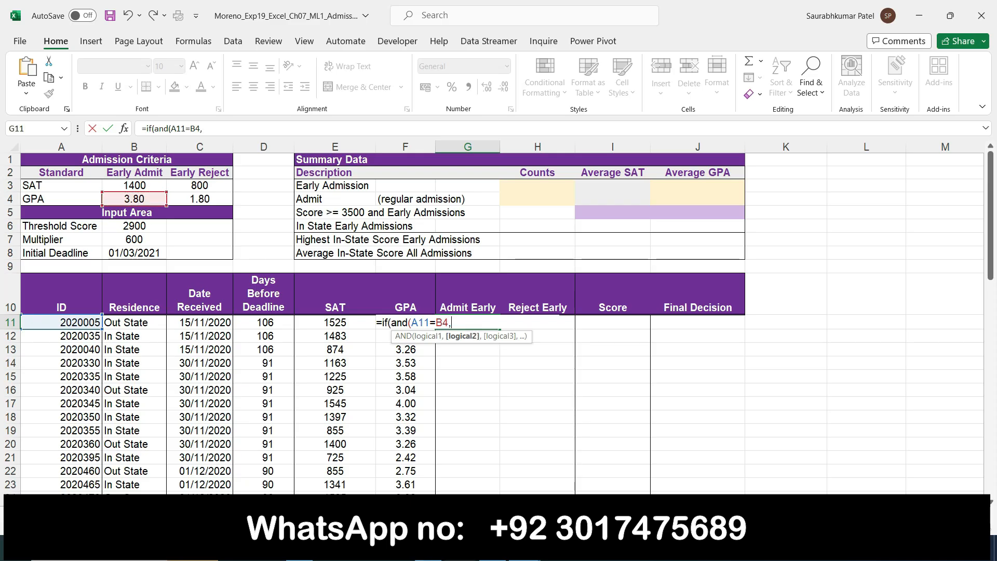
Recheck step 4's criteria in Word and change the reference compared with A11 in the G11 formula to B3
key(alt+Tab)
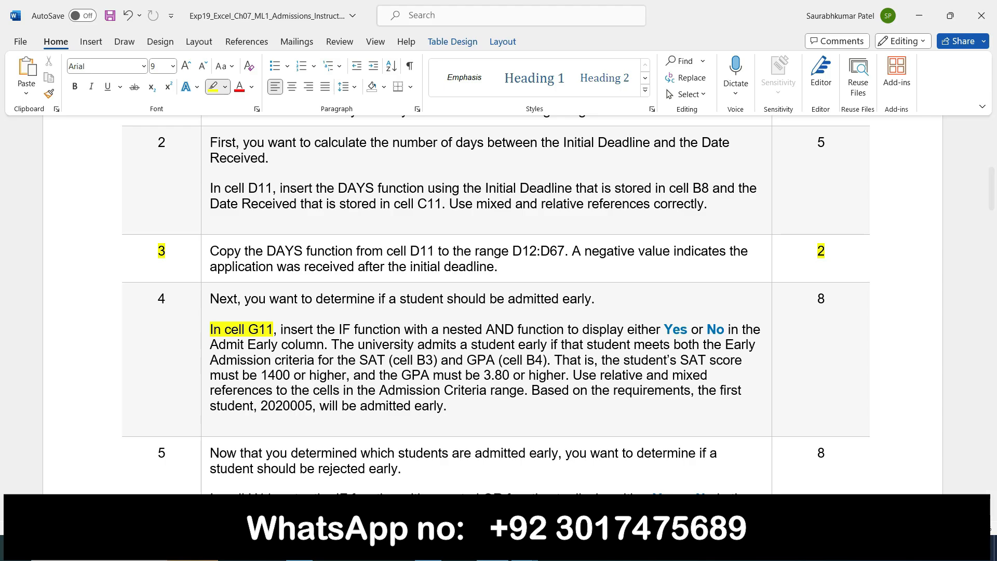
key(alt+Tab)
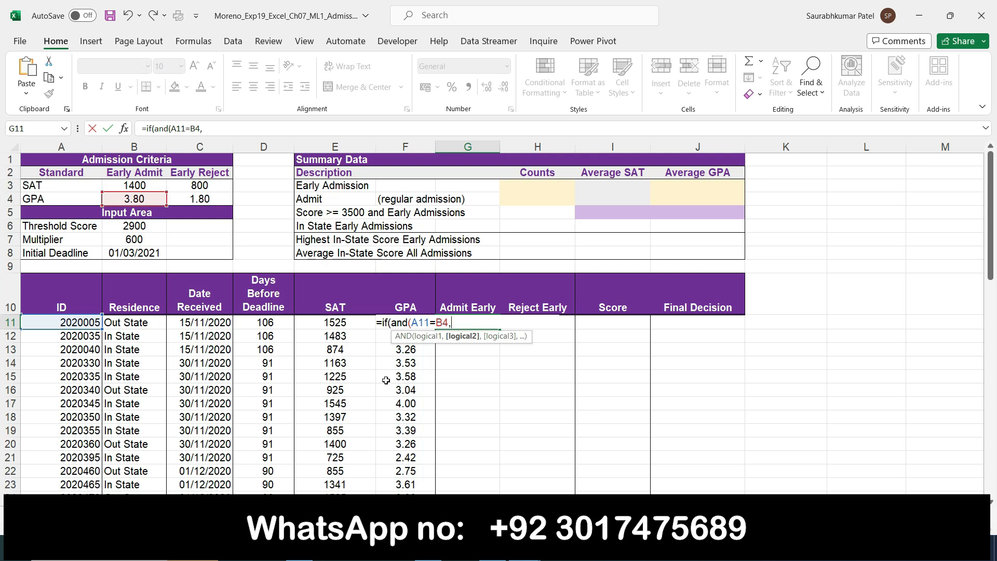
key(alt+Tab)
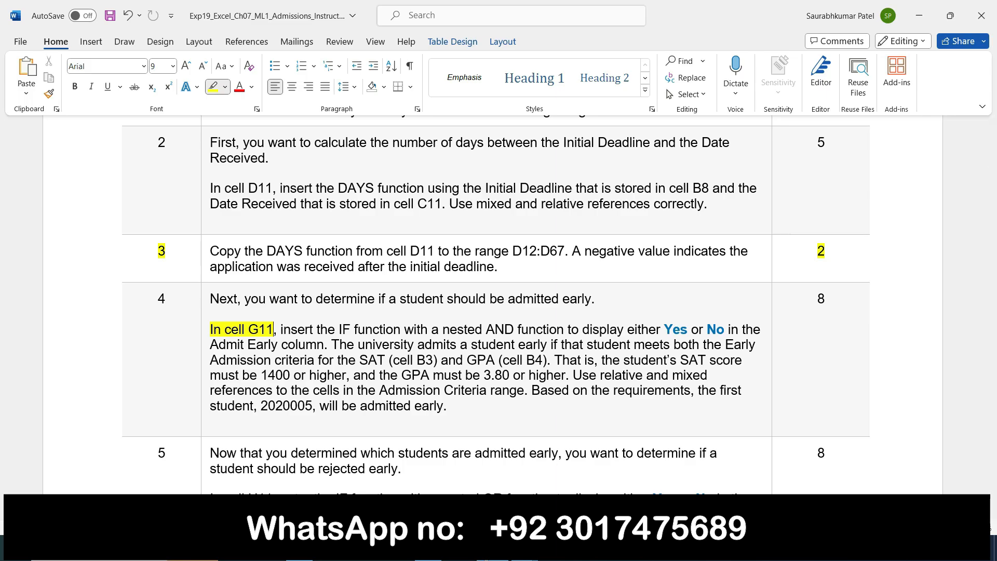
key(alt+Tab)
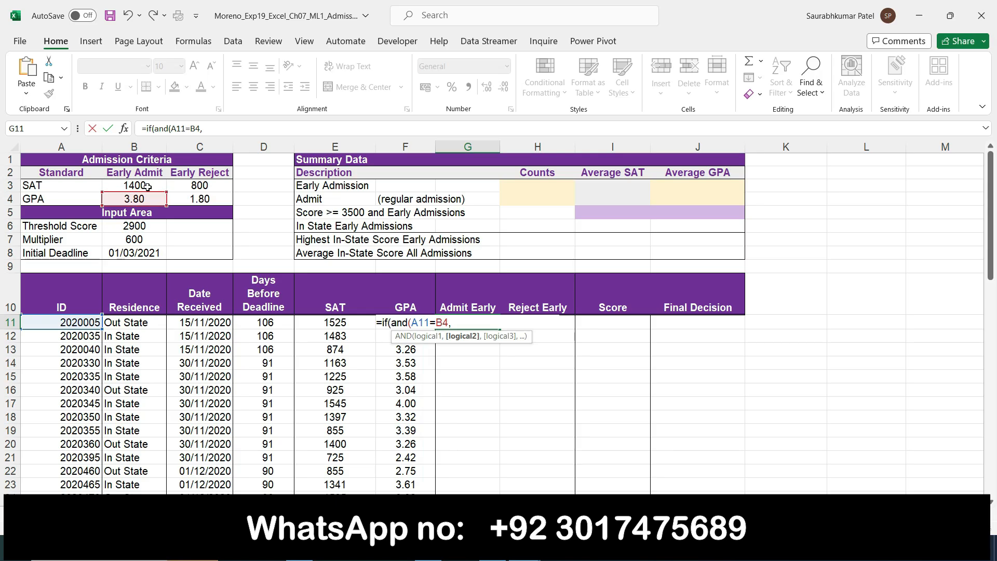
click(447, 323)
text(B3)
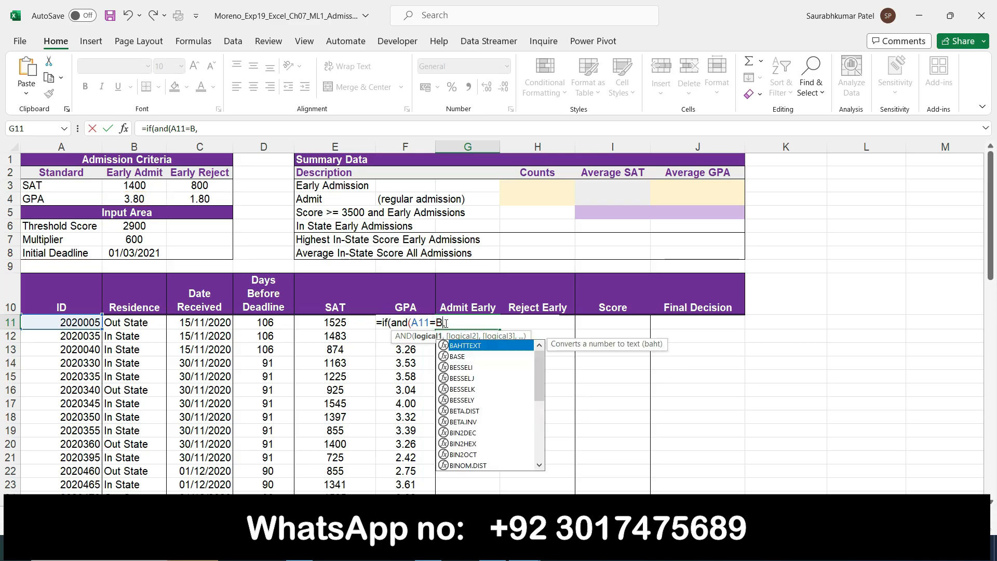
click(455, 322)
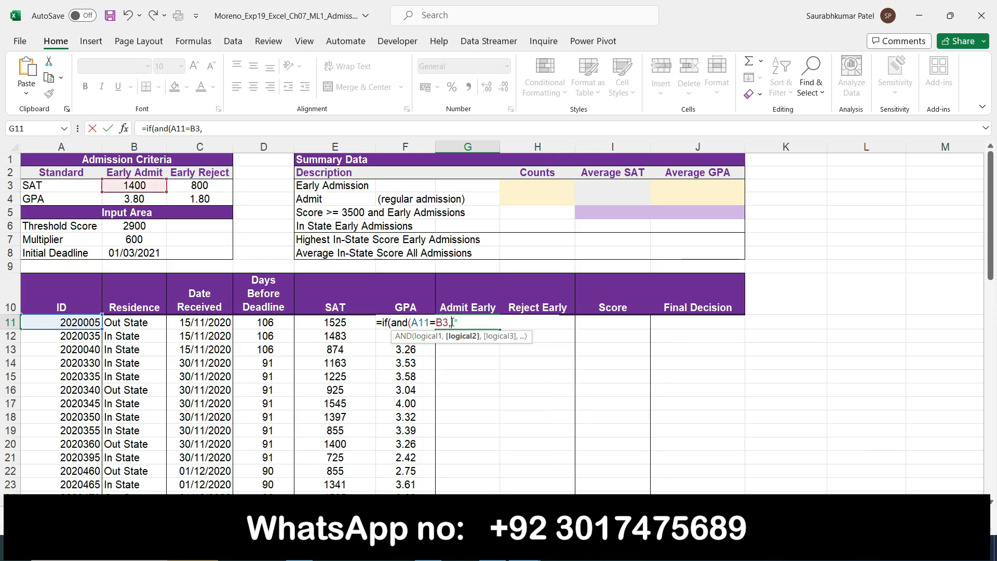
click(152, 199)
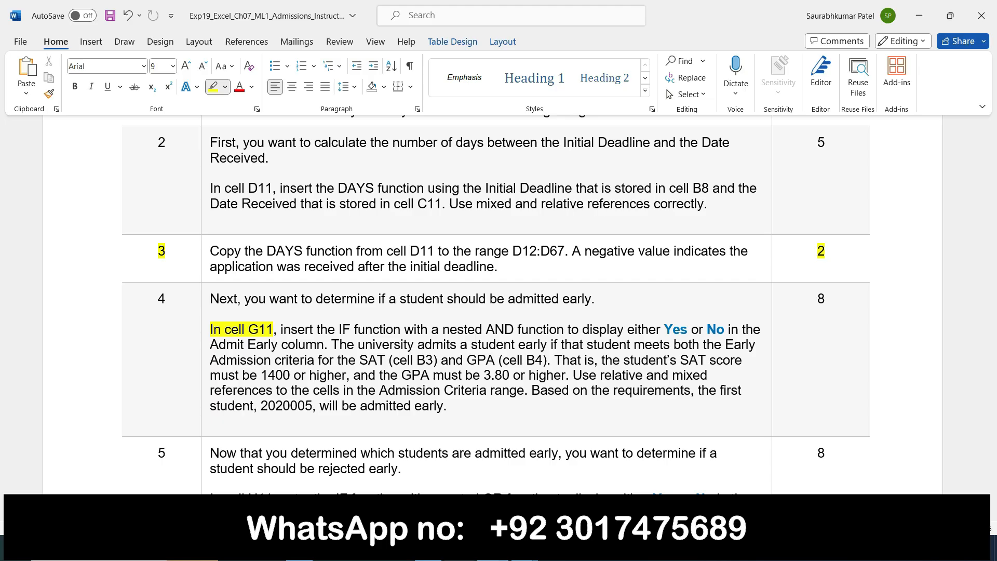
click(493, 549)
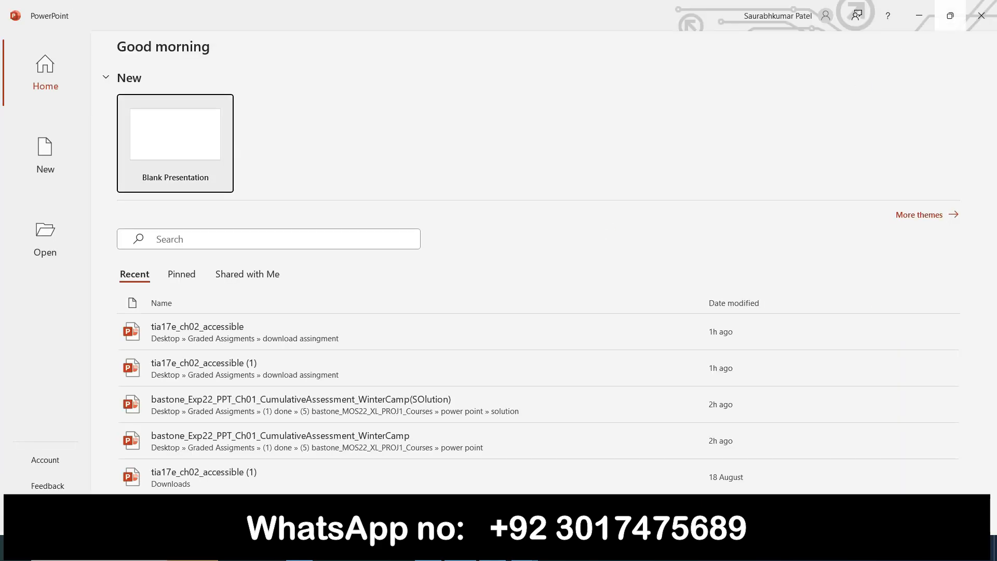
click(979, 16)
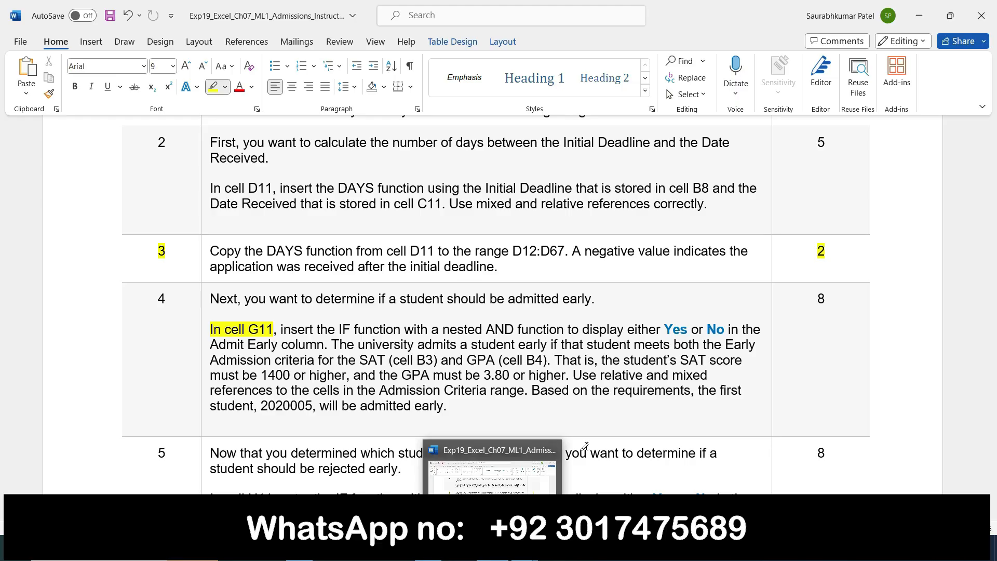
Return to Excel and enter =IF(AND(E11>=B$3,F11>=B$4),"Yes","No") in cell G11
mouse_move(524, 549)
click(459, 493)
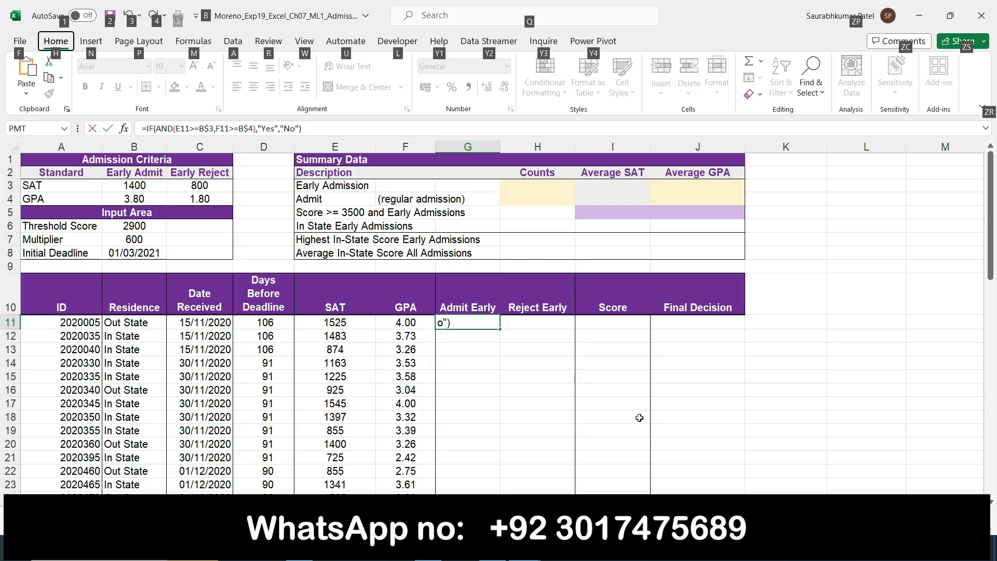
click(665, 422)
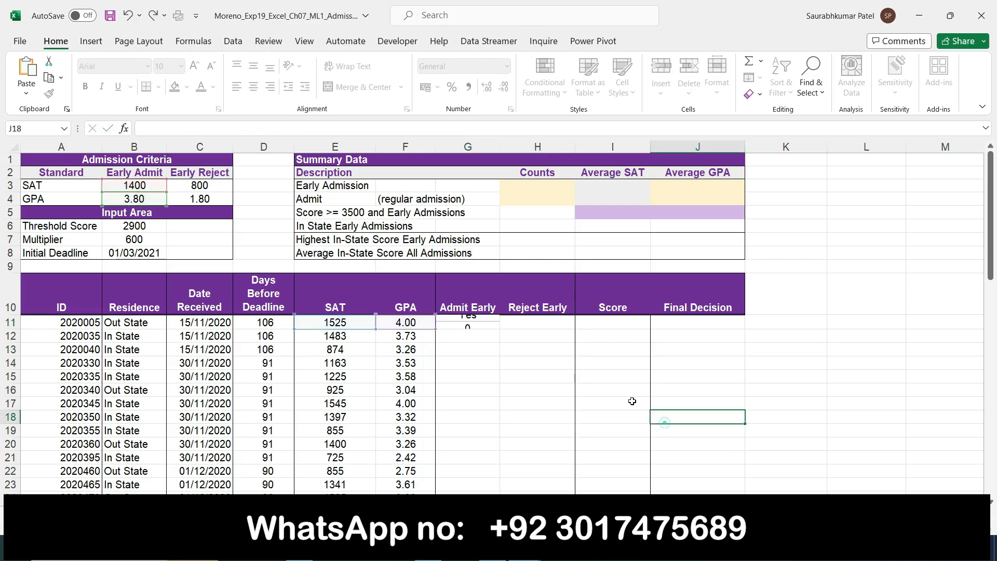
click(462, 326)
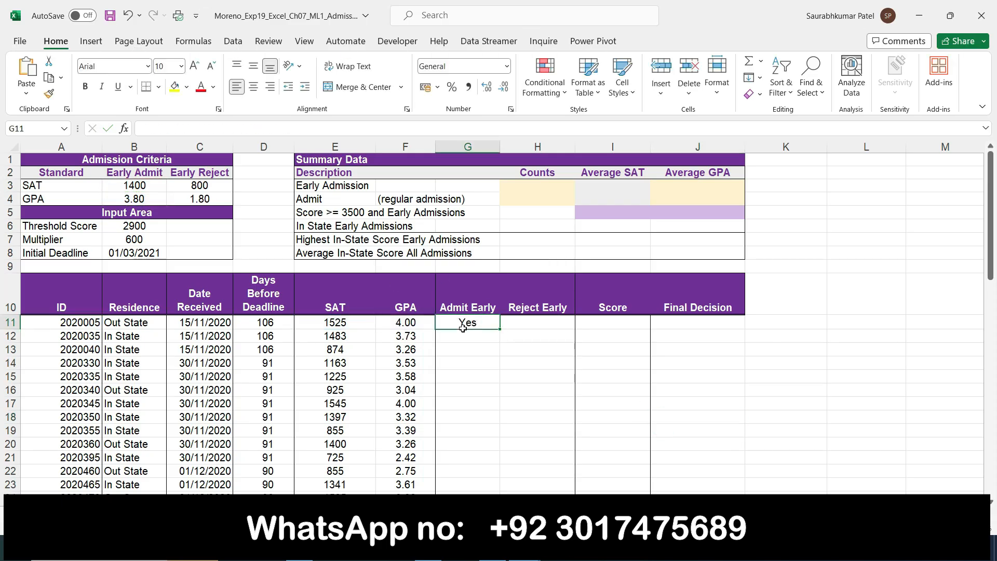
click(330, 128)
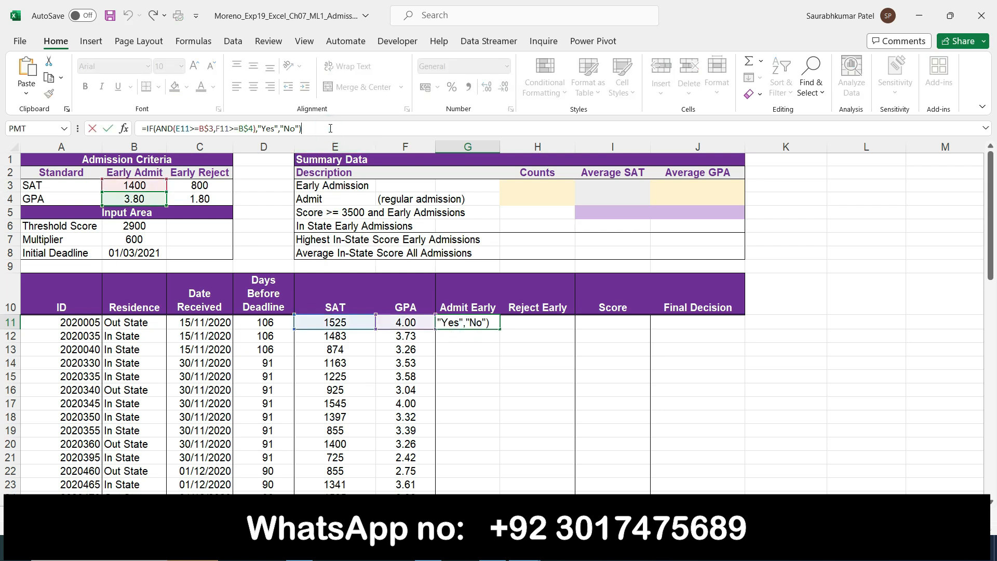
key(Return)
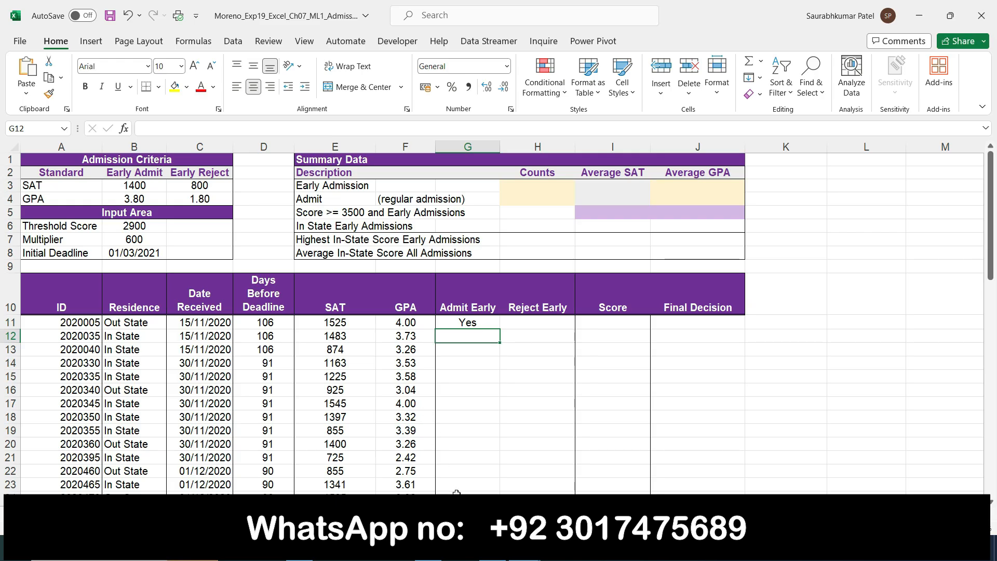
Switch to the Word instructions, highlight the rest of step 4's text and clear all highlighting from that step
key(alt+Tab)
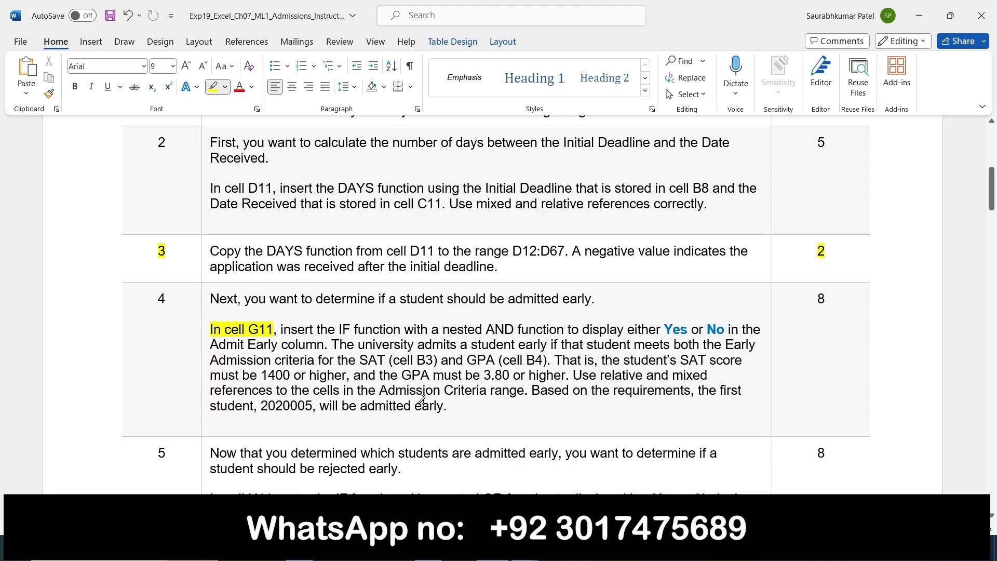
key(alt+Tab)
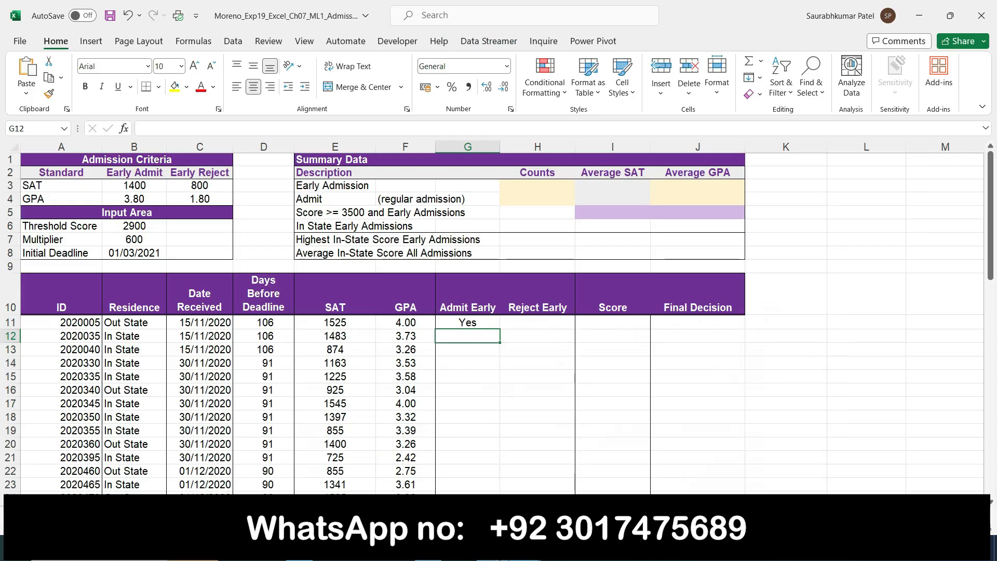
key(alt+Tab)
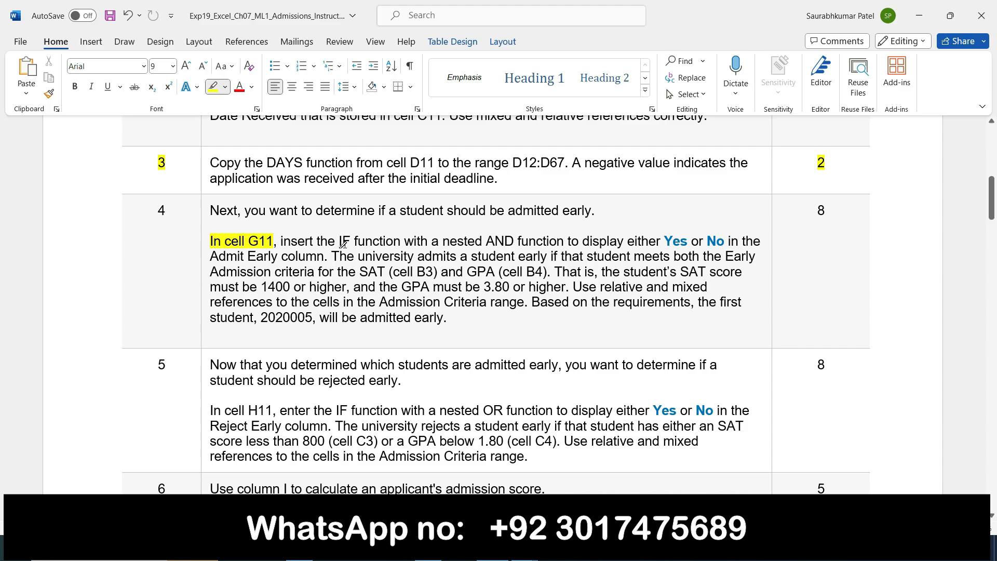
mouse_move(343, 243)
mouse_down()
mouse_move(571, 306)
mouse_move(446, 320)
mouse_up()
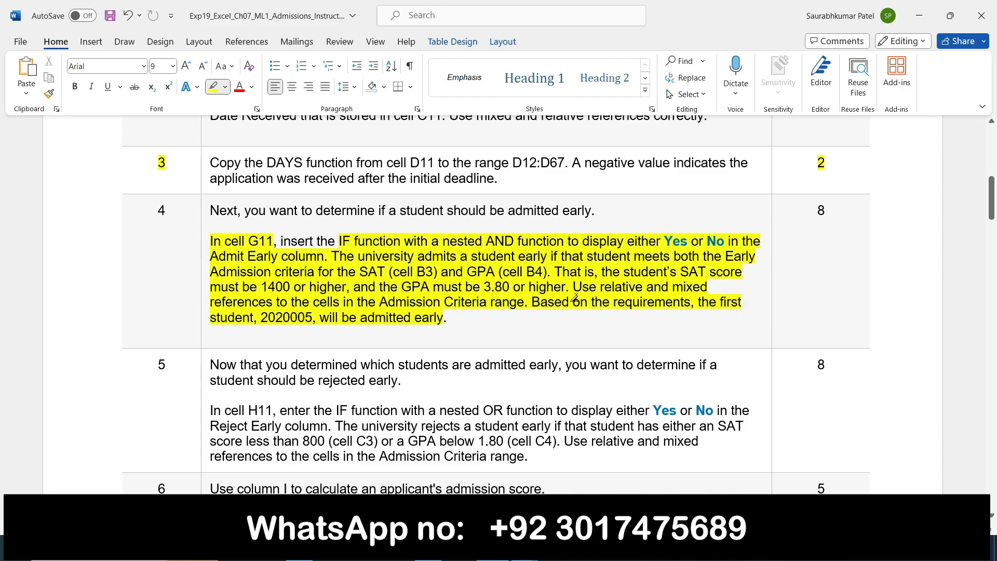
click(206, 240)
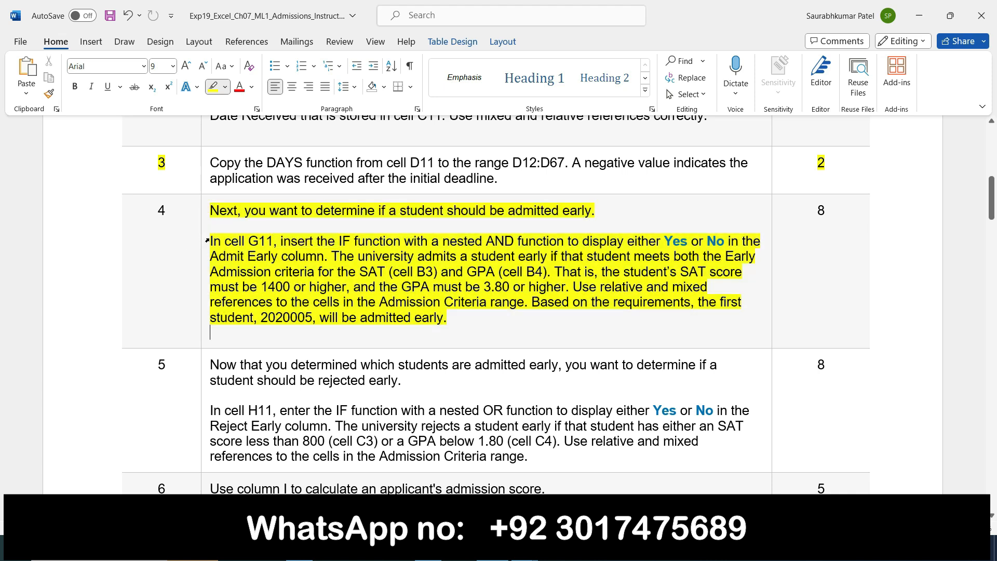
click(208, 240)
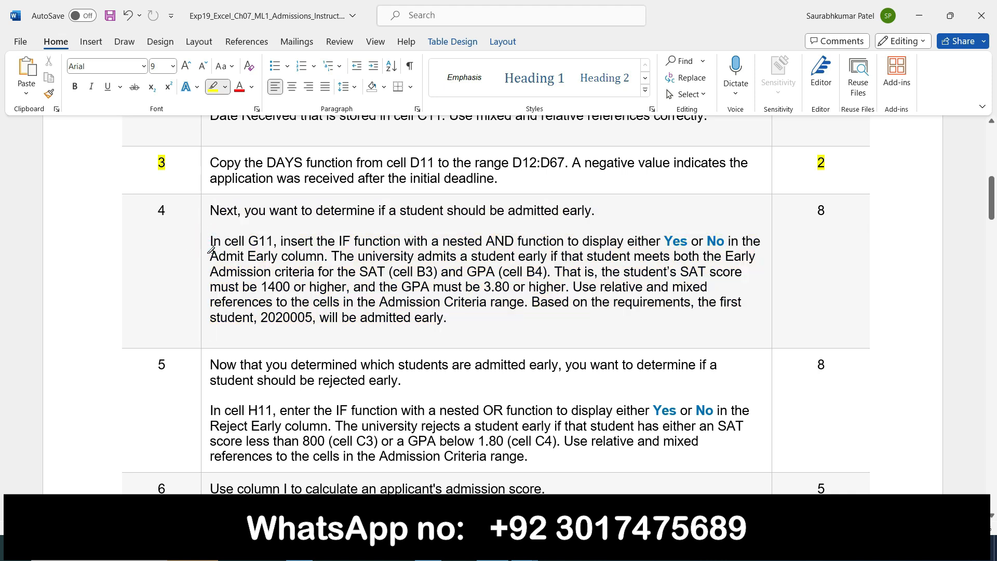
In step 5 of the instructions, highlight "cell H11," and the text from "IF function with a nested OR function" to "Admission Criteria range."
scroll(210, 247, down, 5)
scroll(211, 250, up, 2)
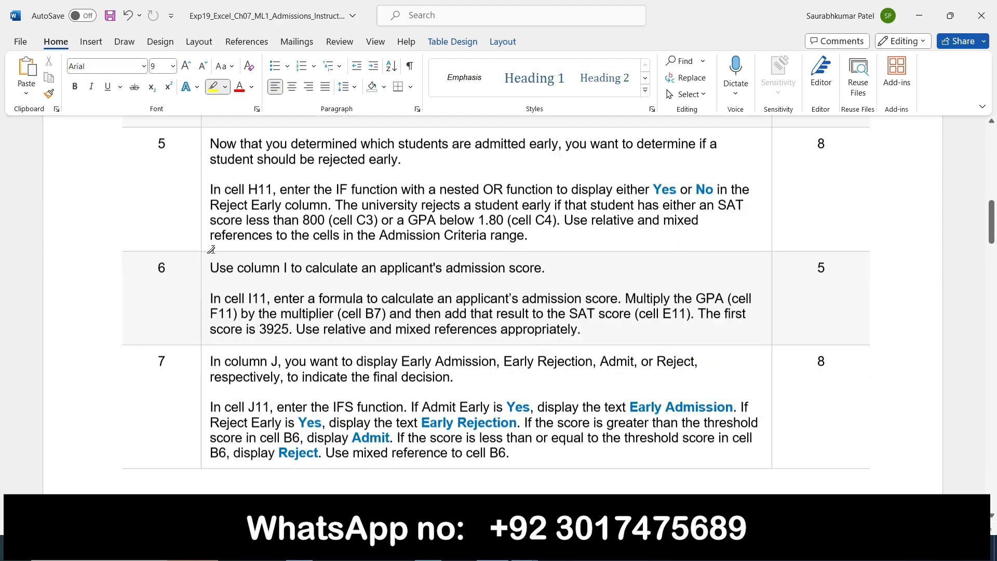
drag(993, 218, 993, 225)
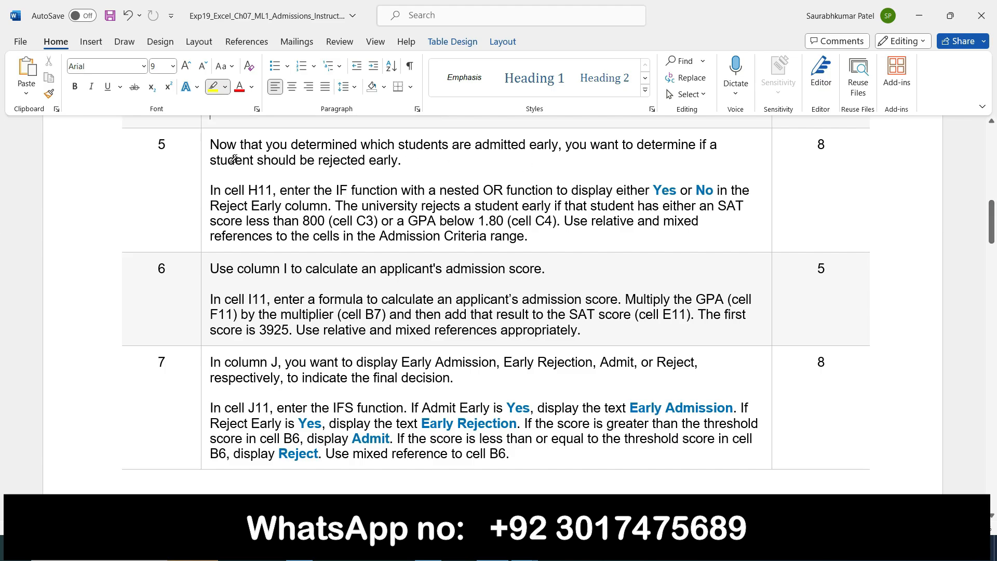
click(210, 144)
drag(225, 191, 276, 193)
mouse_move(336, 191)
mouse_down()
mouse_move(571, 193)
mouse_move(639, 205)
mouse_move(671, 191)
mouse_move(639, 223)
mouse_move(587, 239)
mouse_up()
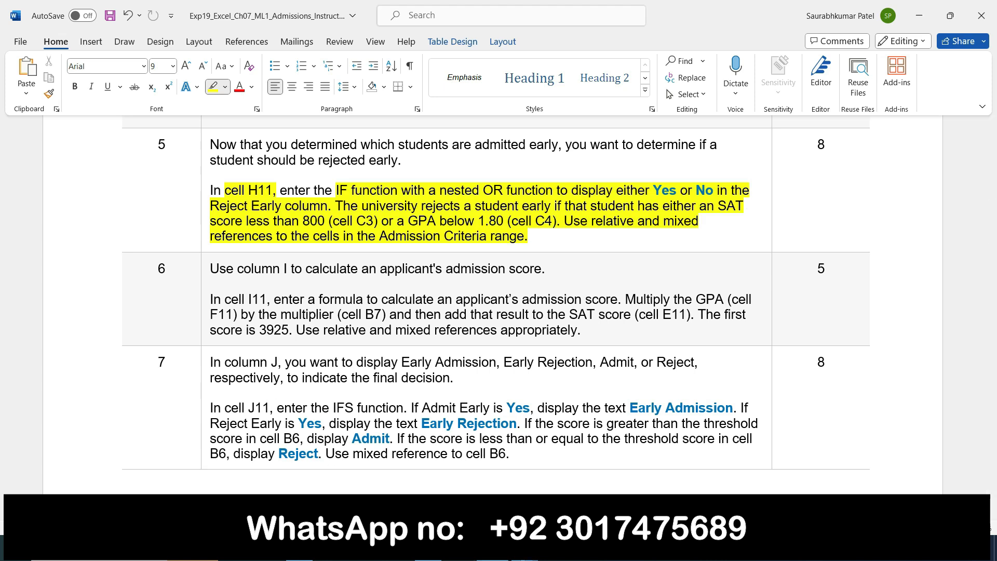
Switch to the admissions workbook in Excel and copy the full IF/AND formula text from cell G11
click(525, 547)
click(564, 470)
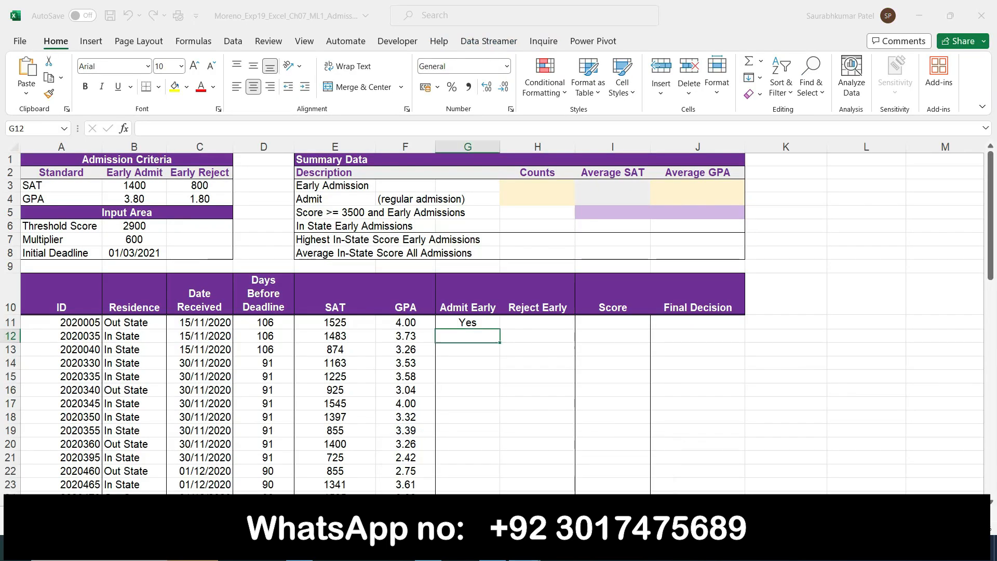
click(476, 321)
click(543, 325)
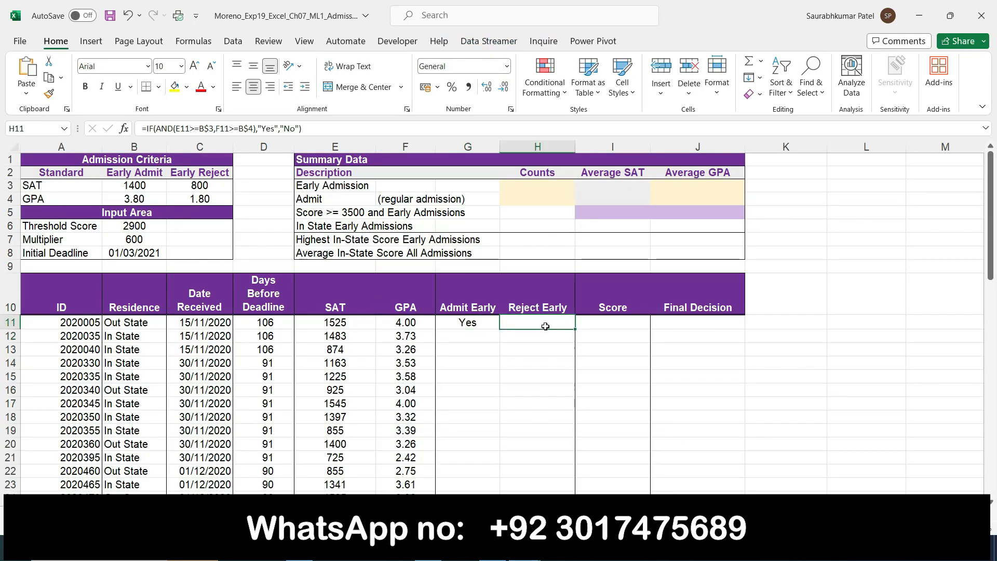
click(466, 323)
drag(304, 128, 134, 110)
key(ctrl+c)
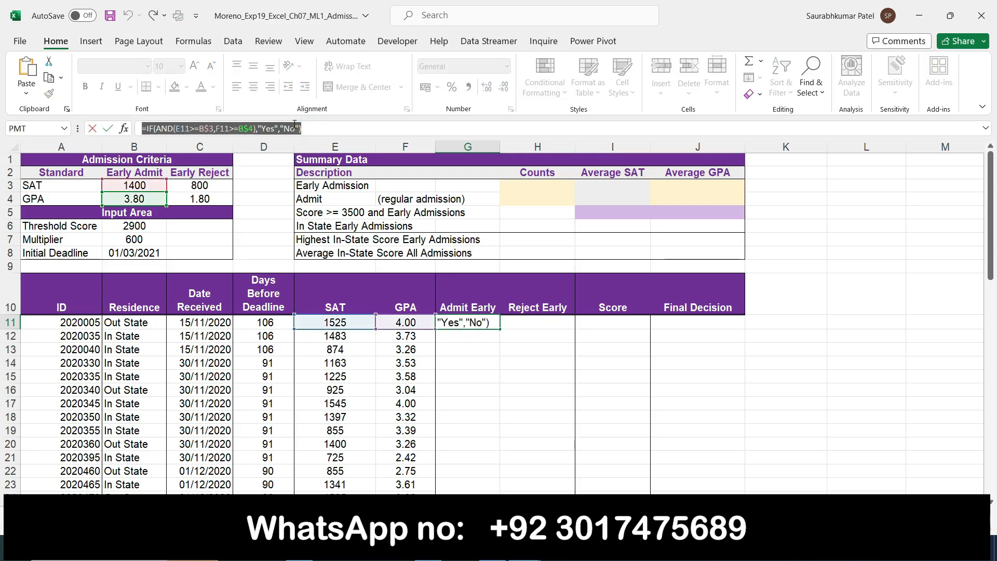
Finish editing cell G11 and paste its copied IF/AND formula into the formula of cell H11
click(324, 124)
key(Return)
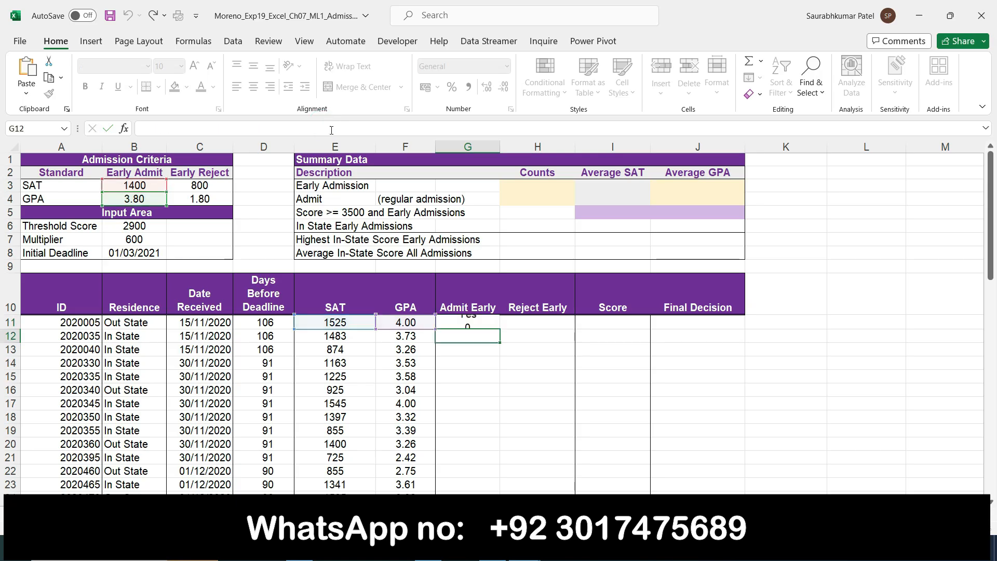
click(511, 325)
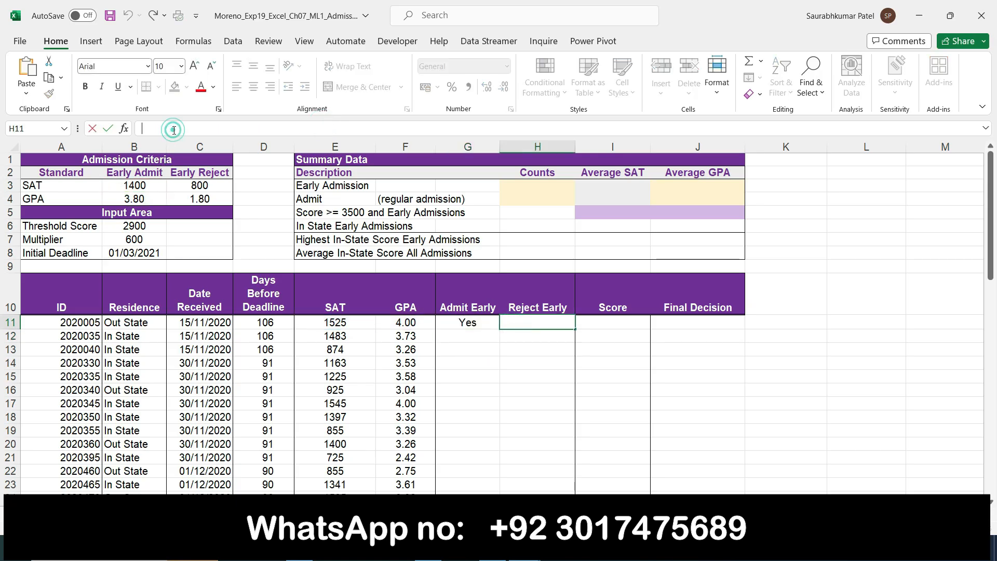
key(ctrl+v)
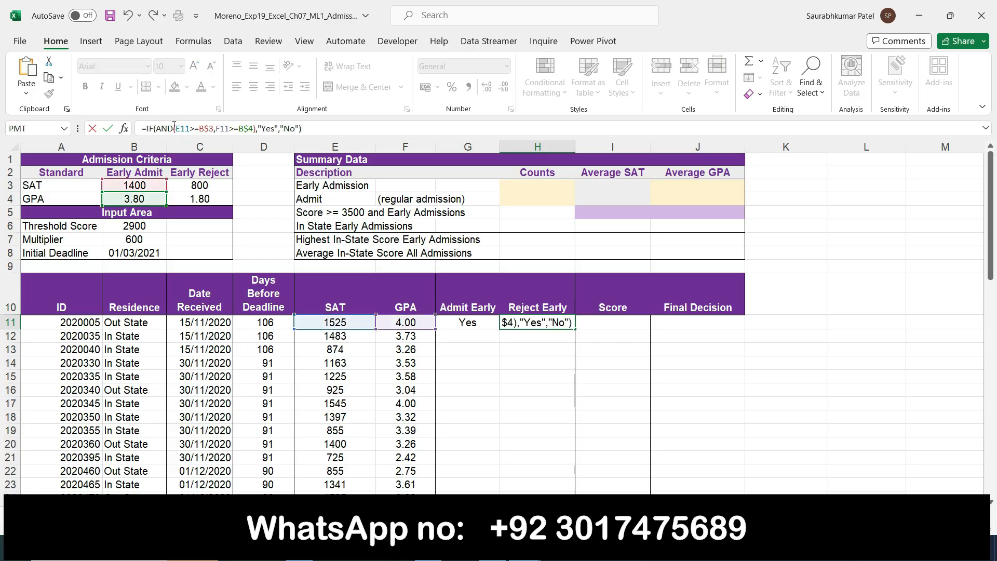
Replace the AND function with OR in the H11 formula, giving =IF(OR(E11>=B$3,F11>=B$4),"Yes","No")
click(174, 131)
key(BackSpace)
key(BackSpace)
key(BackSpace)
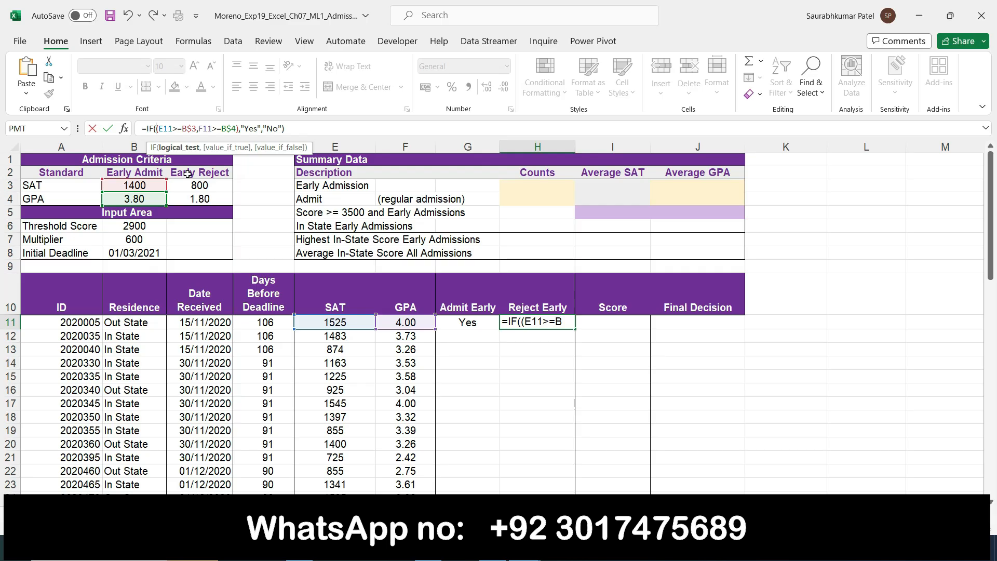
text(or)
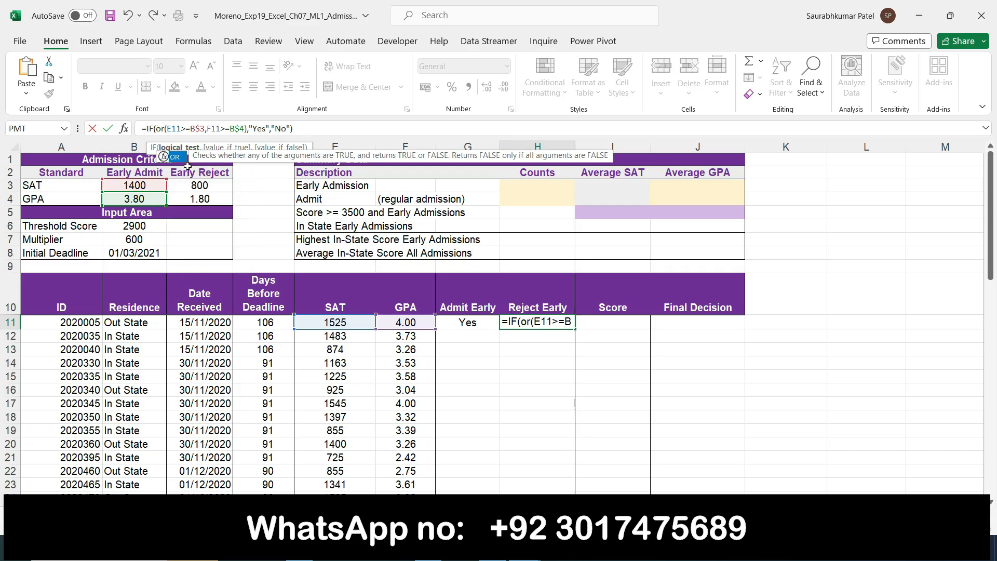
click(326, 129)
key(Return)
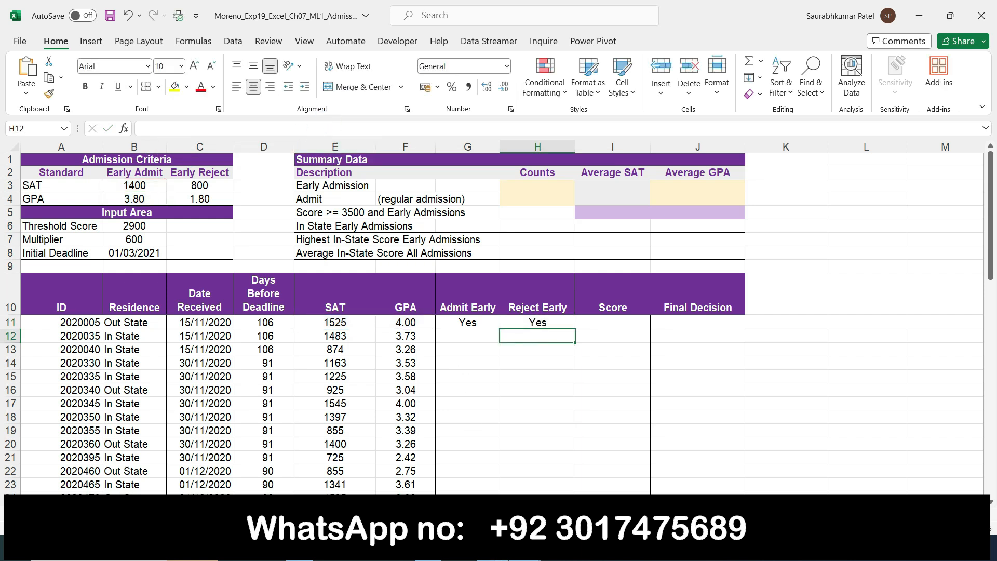
Check step 5 of the Word instructions, return to the Excel workbook and select cell H11
click(492, 547)
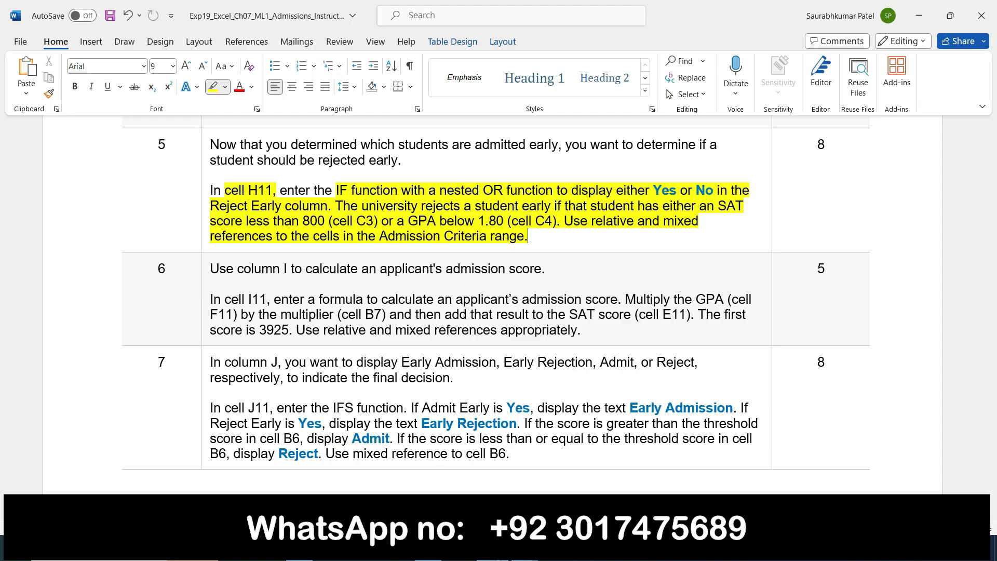
click(524, 548)
click(535, 323)
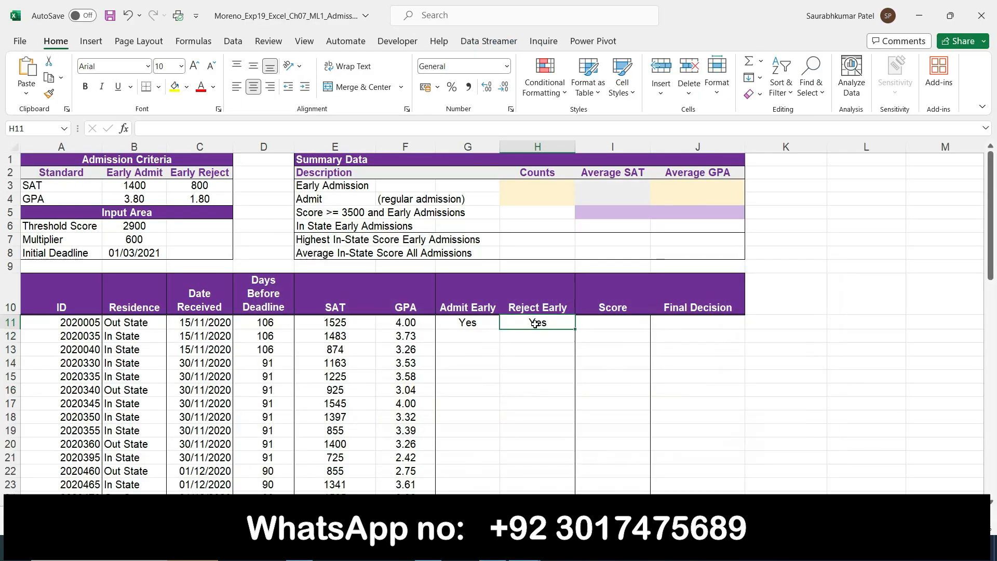
In the IF function arguments of H11, change the logical test to OR(E11>=C$3,F11>=C$4)
click(124, 128)
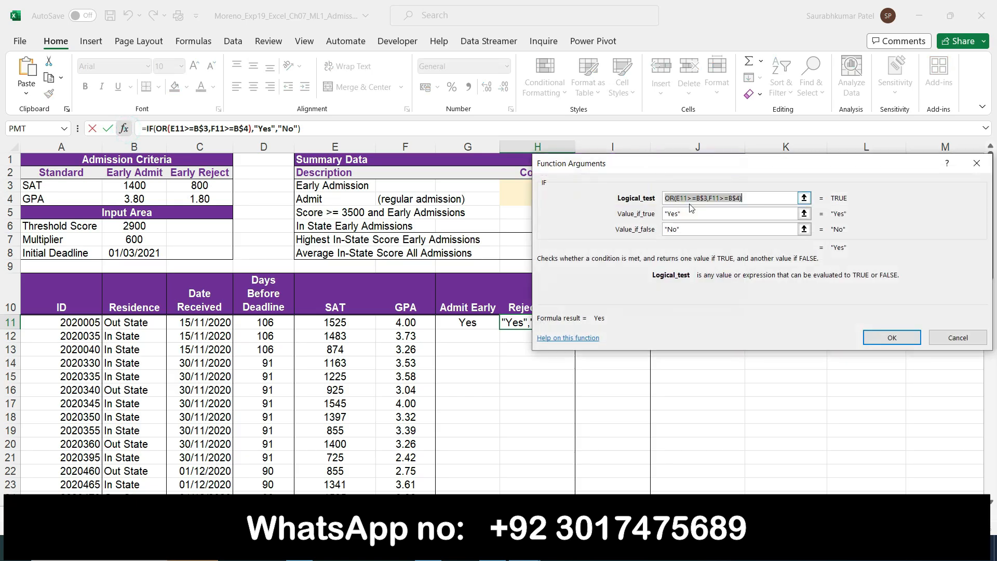
drag(658, 160, 649, 125)
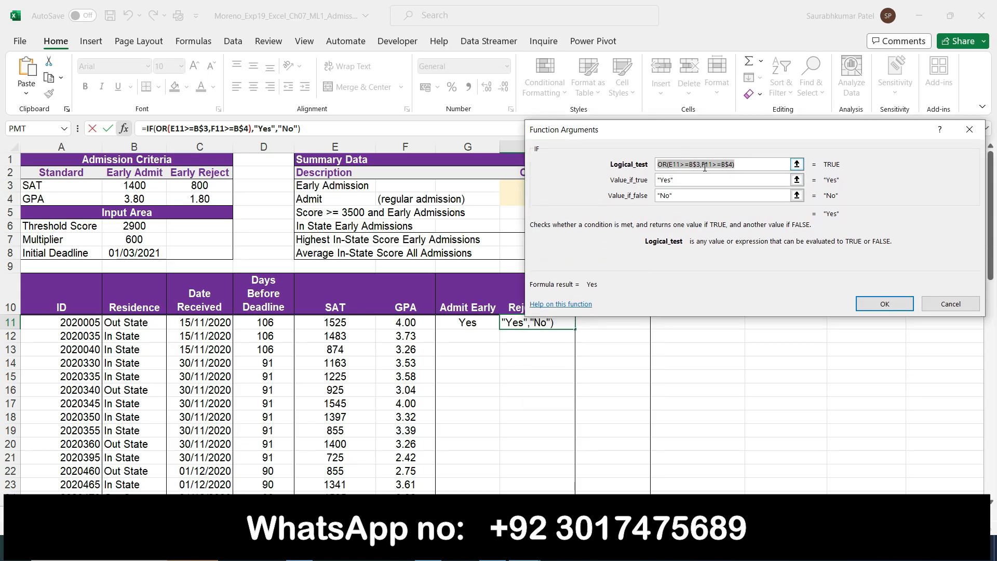
click(681, 164)
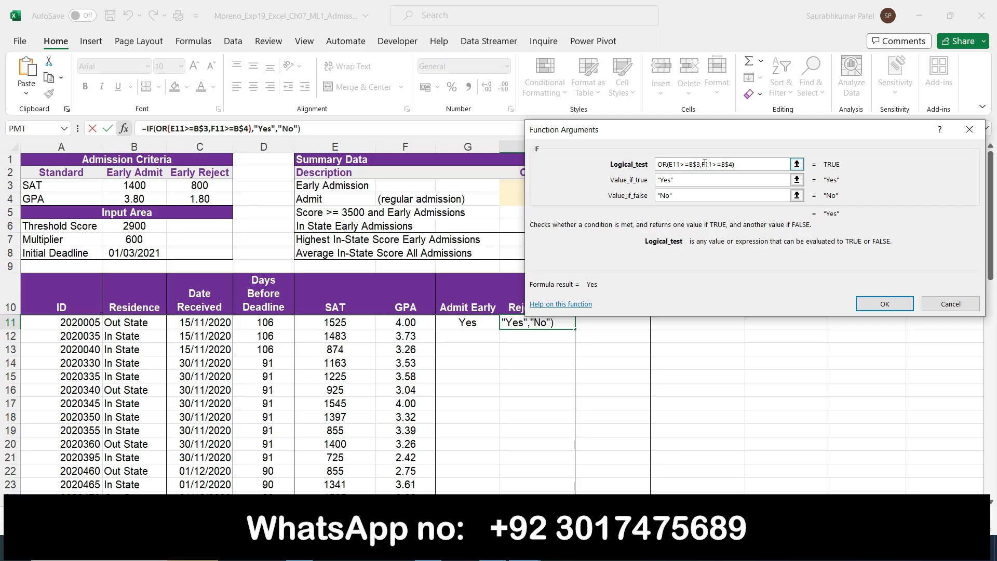
click(699, 167)
drag(692, 156, 697, 162)
click(702, 172)
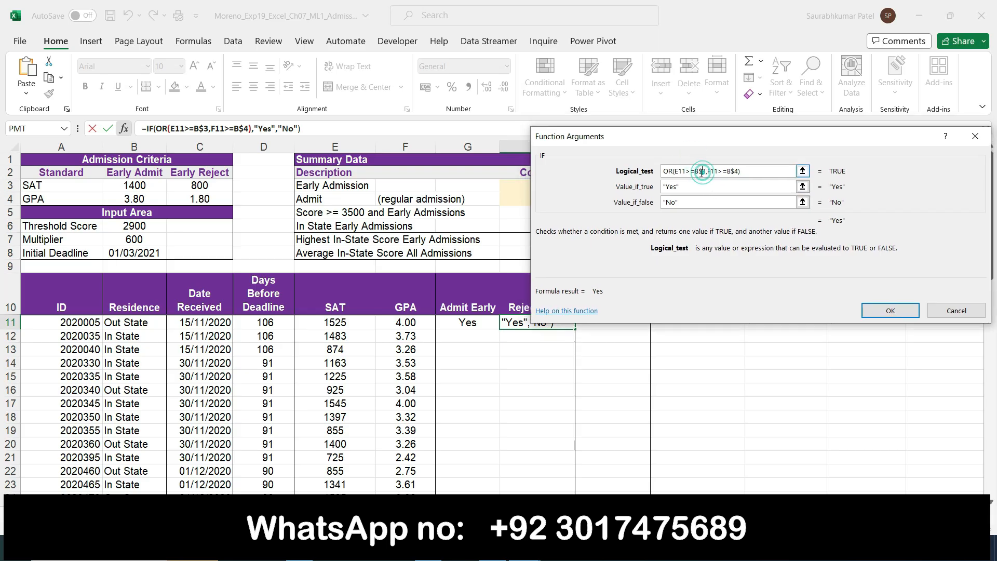
key(BackSpace)
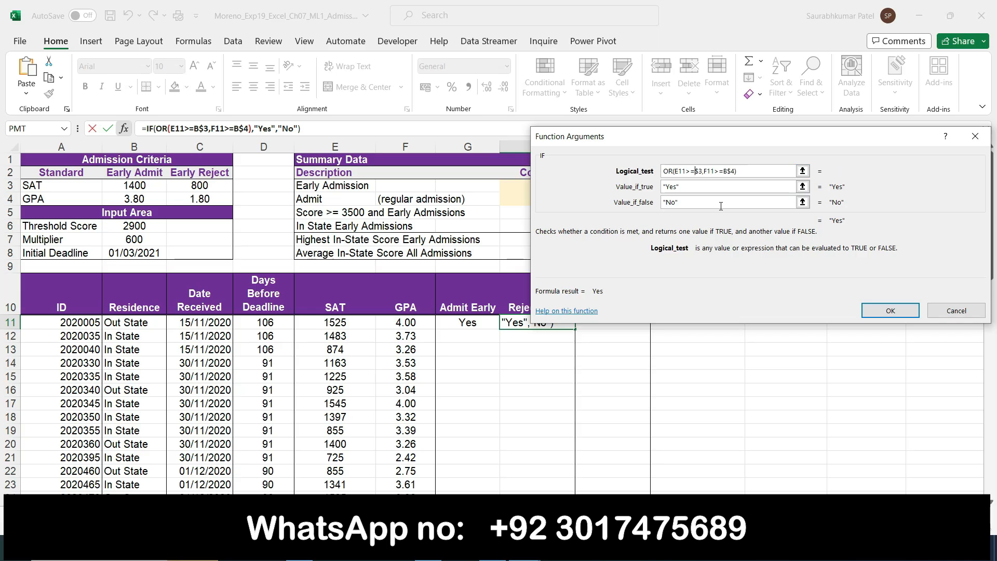
text(C)
key(Right)
key(Right)
key(BackSpace)
text(C)
click(869, 308)
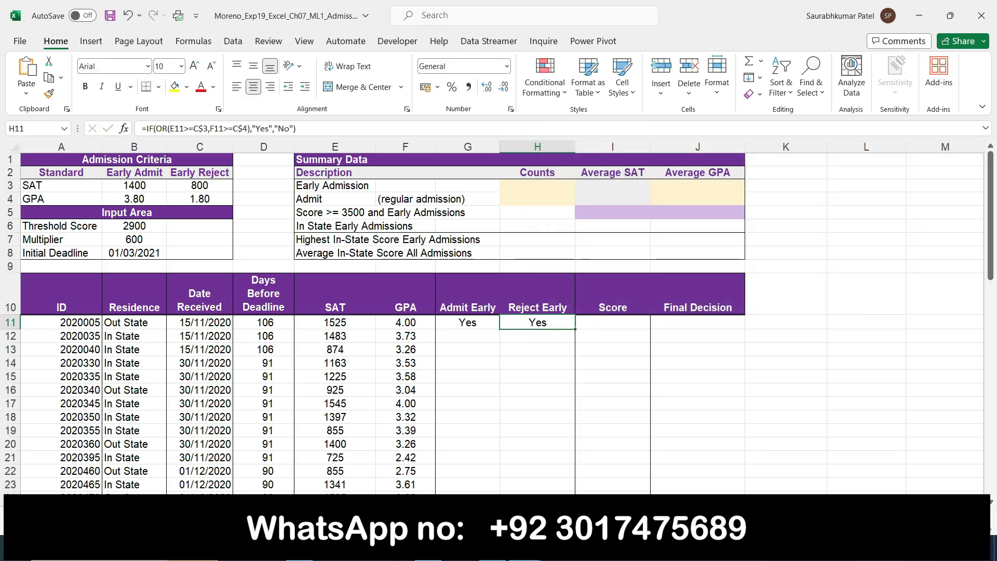
Switch to the Word instructions, clear step 5's text highlighting, and in step 6 highlight "cell I11, enter a formula to calculate an applicant's admission score."
click(498, 550)
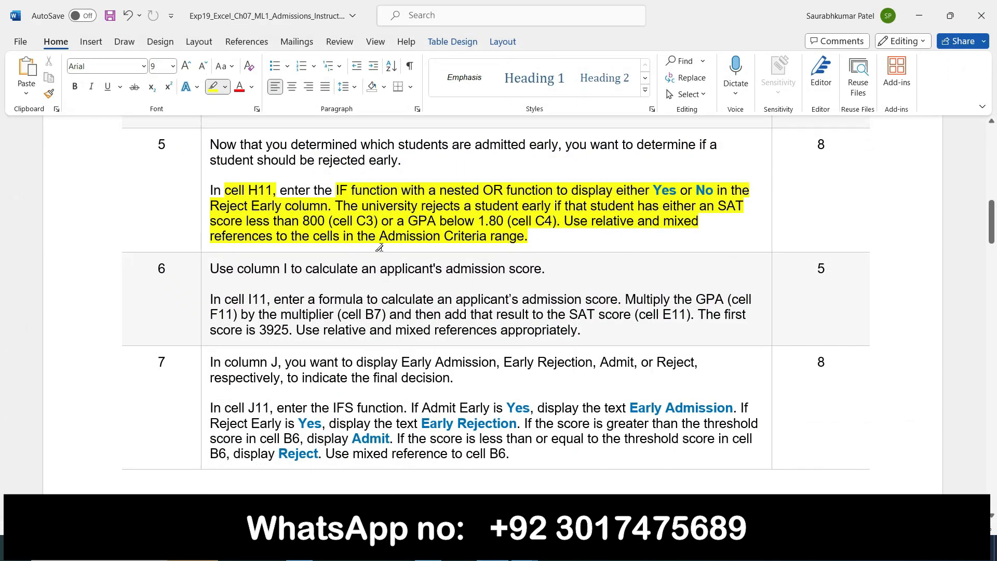
double_click(206, 151)
click(206, 151)
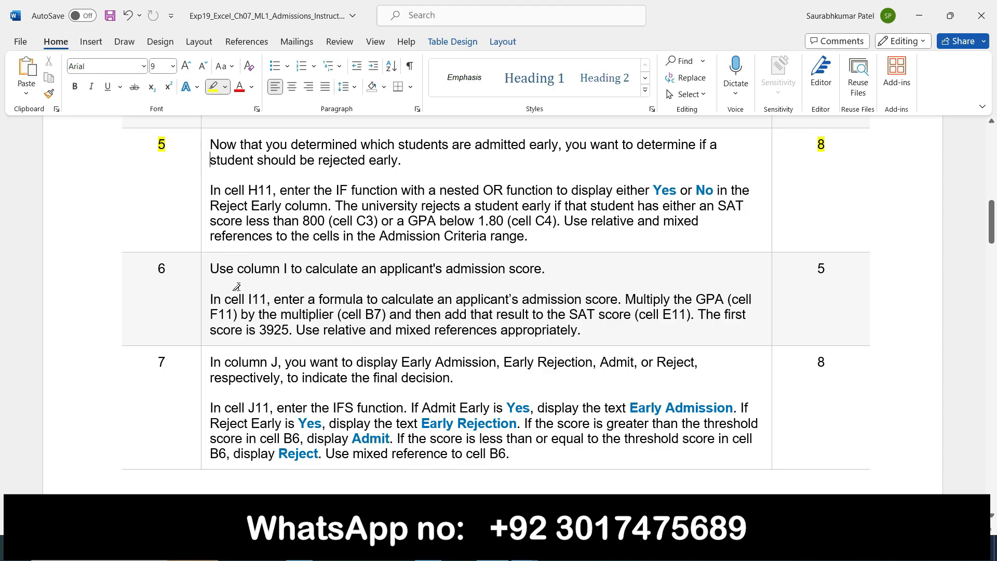
mouse_move(234, 297)
mouse_down()
mouse_move(643, 310)
mouse_move(617, 302)
mouse_up()
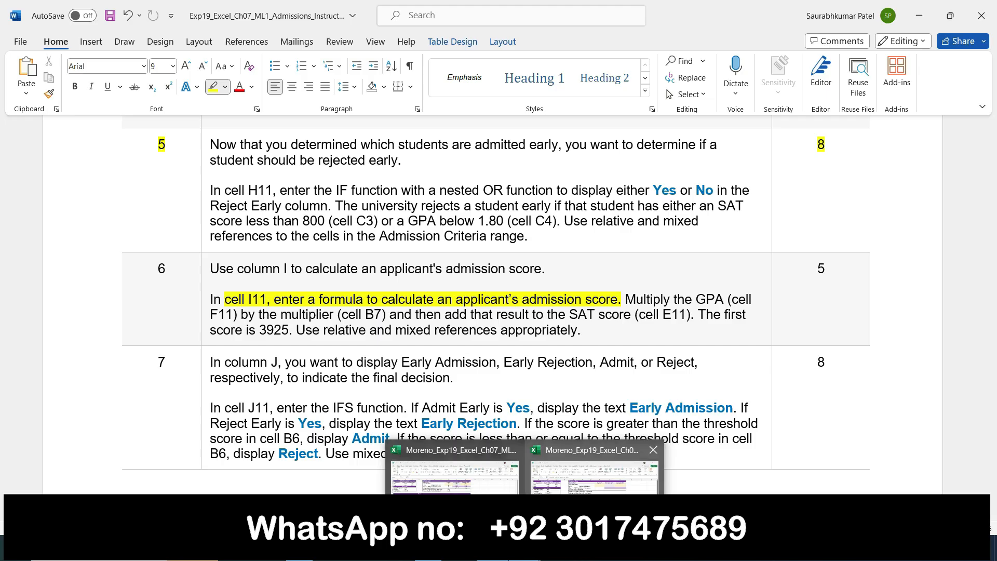
Return to the Excel workbook and begin the score formula in cell I11 with =F11*B7, consulting step 6 in Word
click(594, 470)
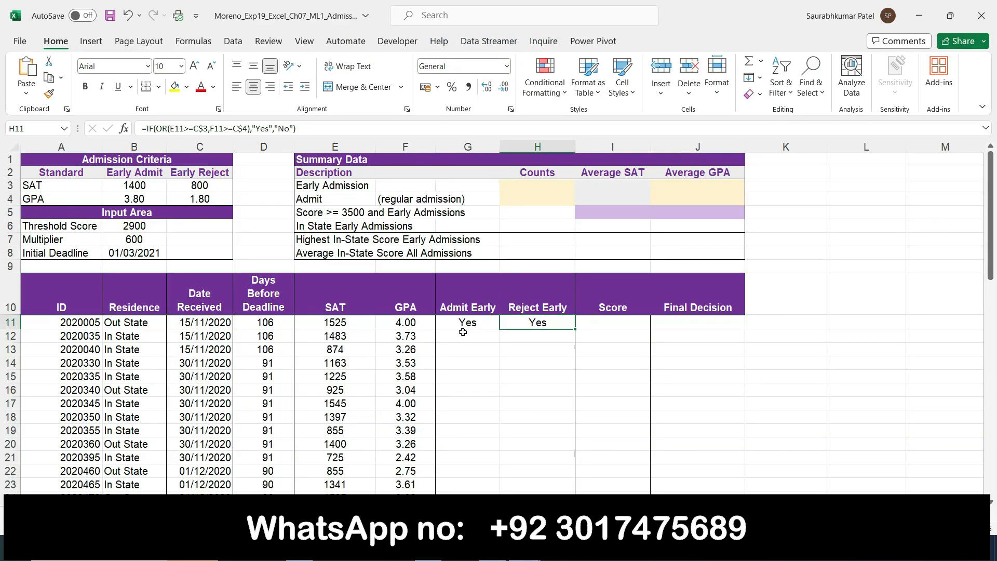
click(592, 326)
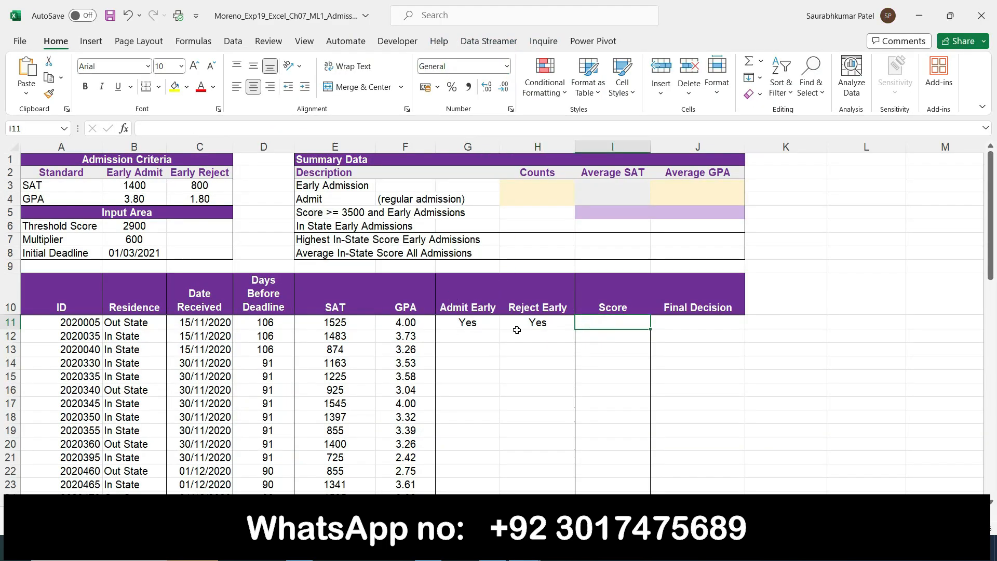
click(459, 329)
click(602, 326)
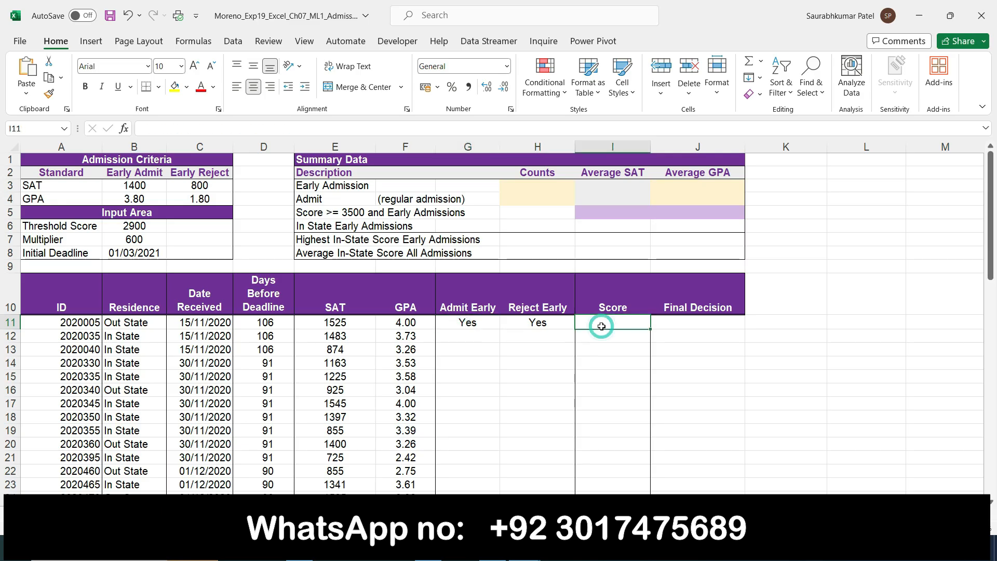
key(alt+Tab)
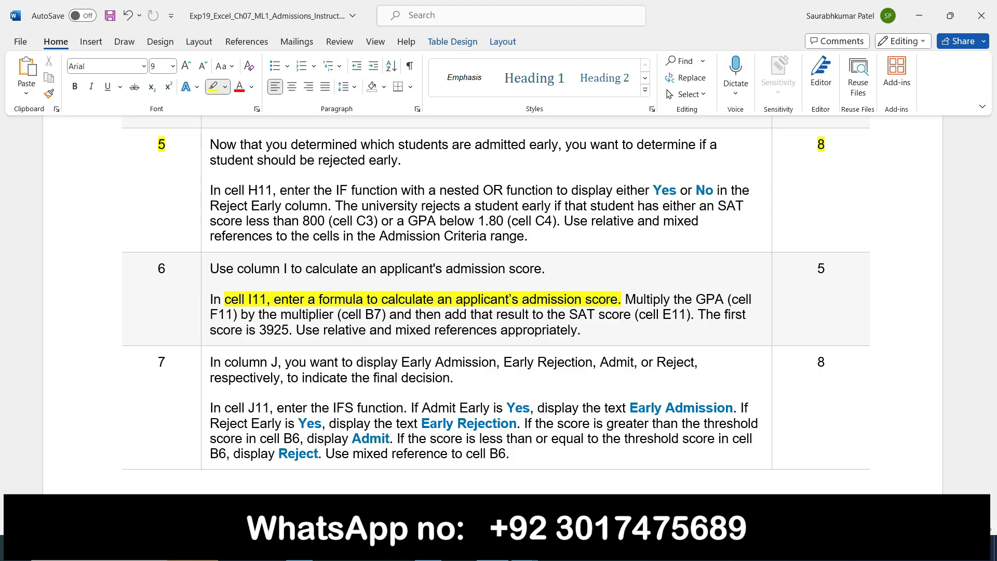
click(523, 548)
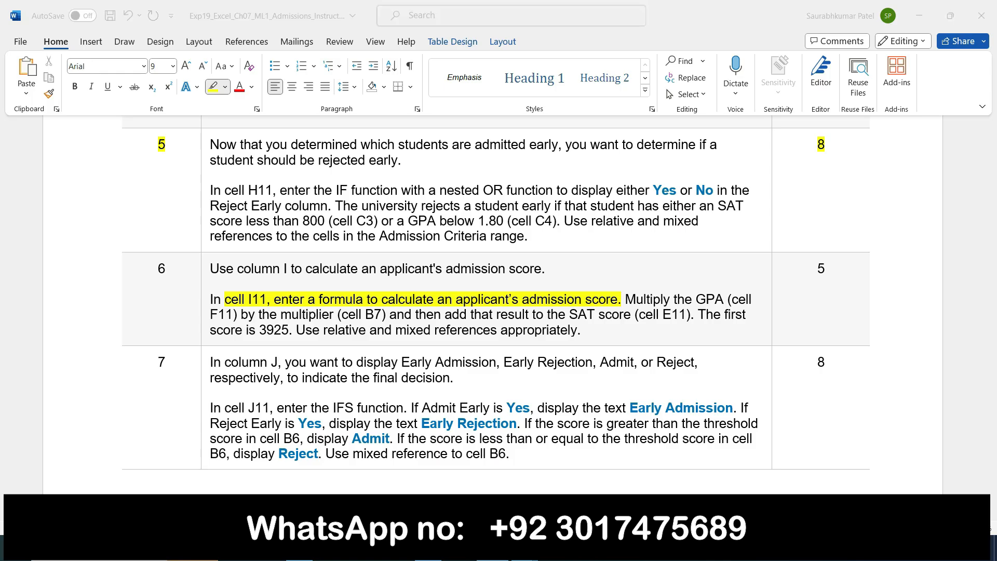
text(=)
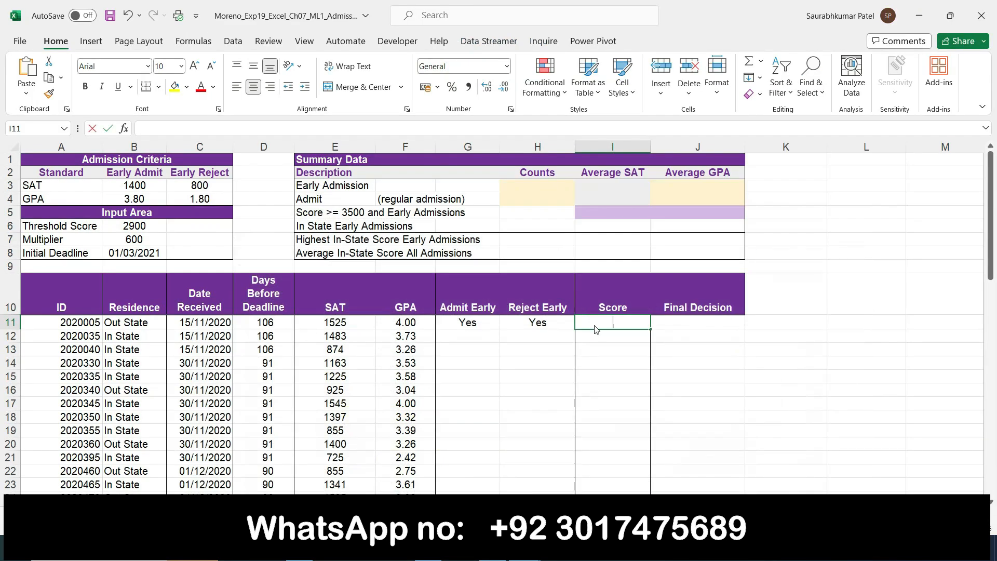
click(413, 323)
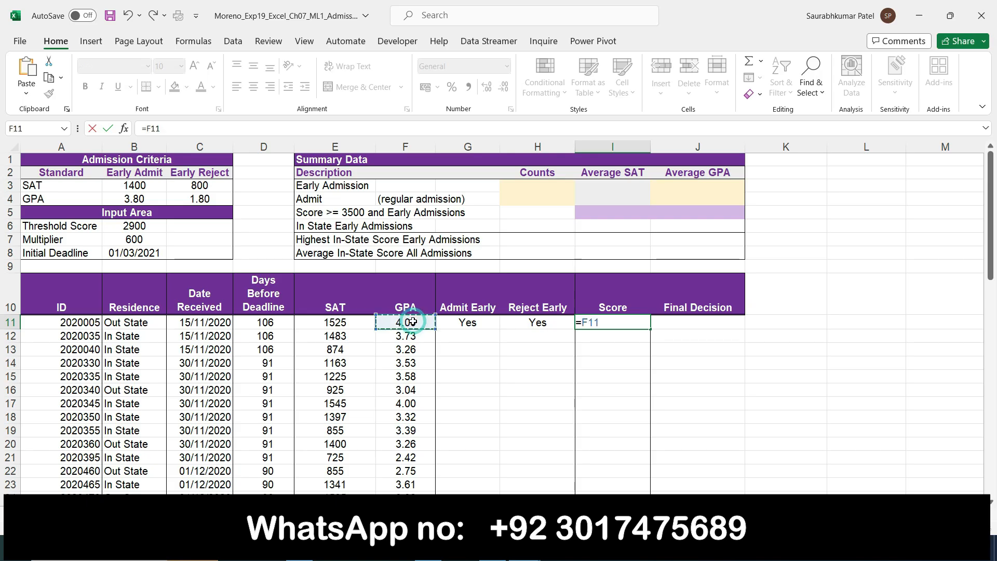
text(*)
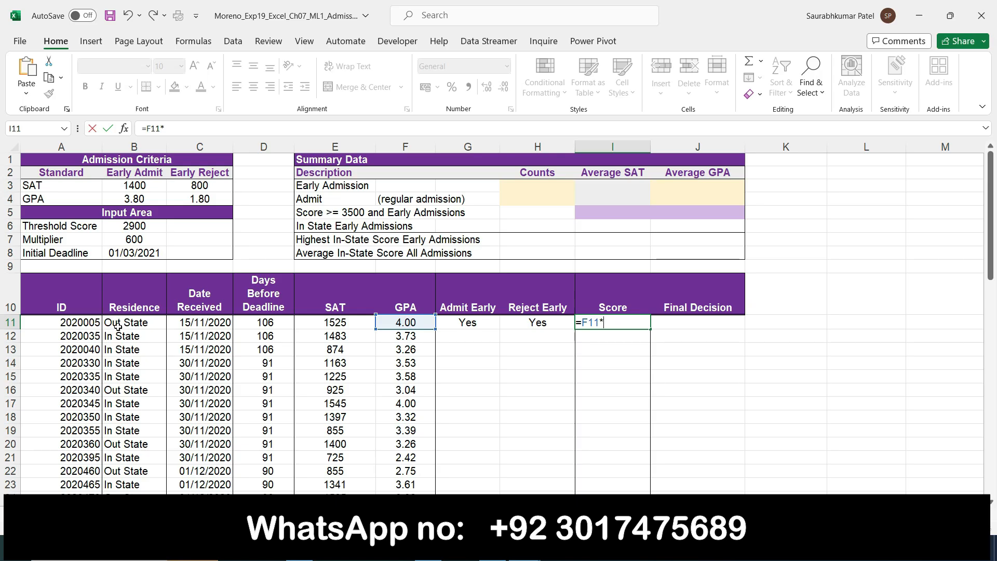
click(136, 241)
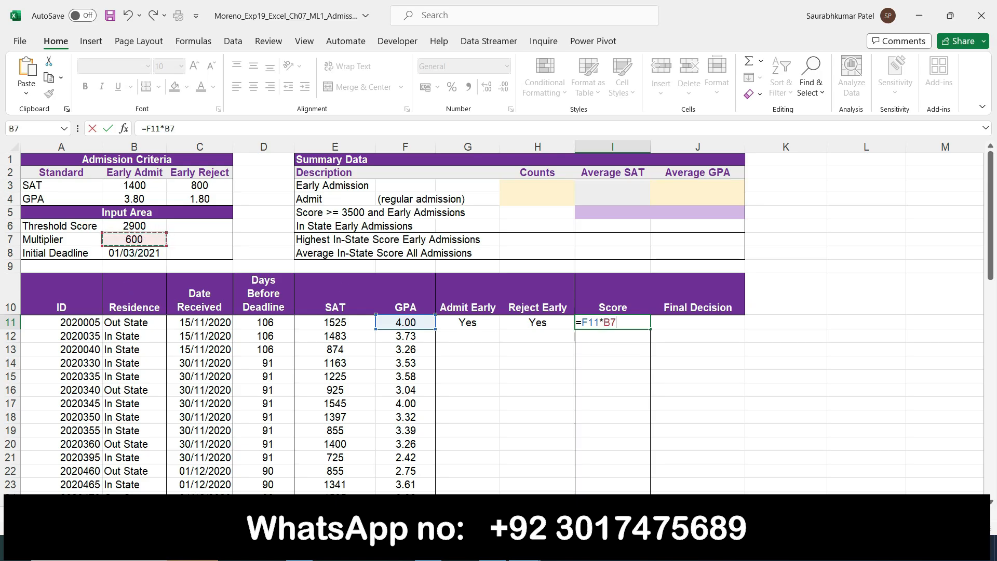
Check step 6 in Word again, return to Excel and complete the I11 formula as =E11+F11*B7
click(493, 549)
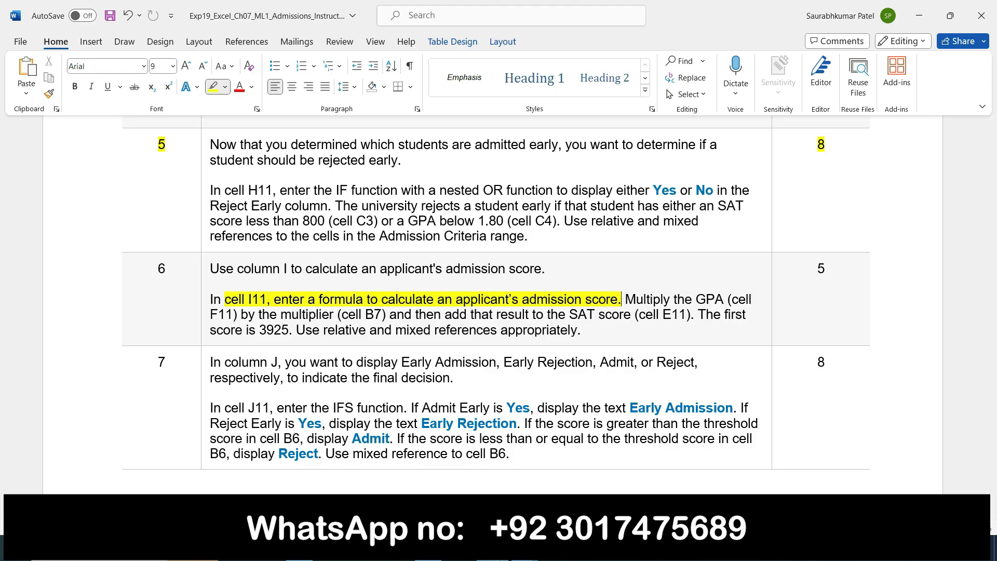
key(alt+Tab)
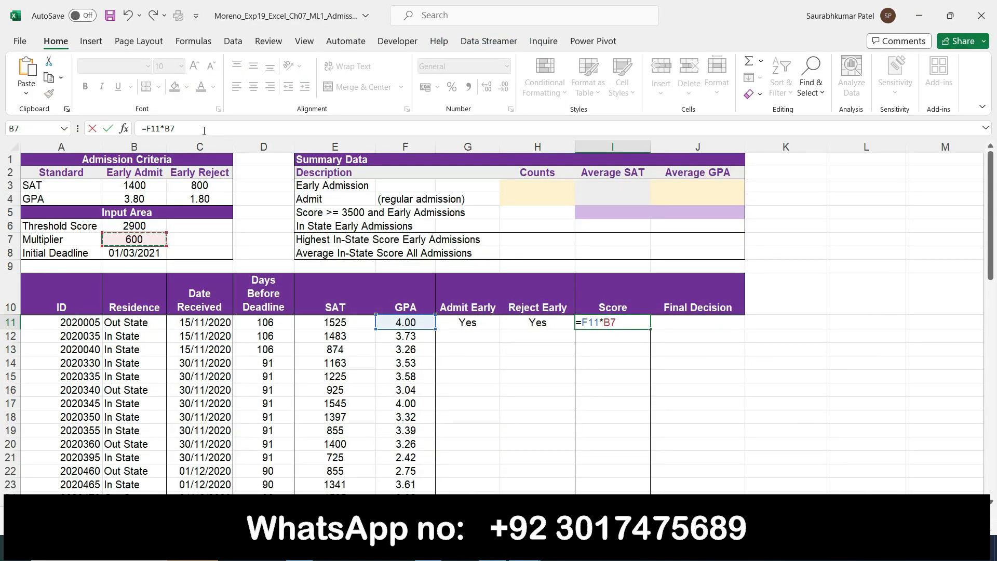
click(204, 131)
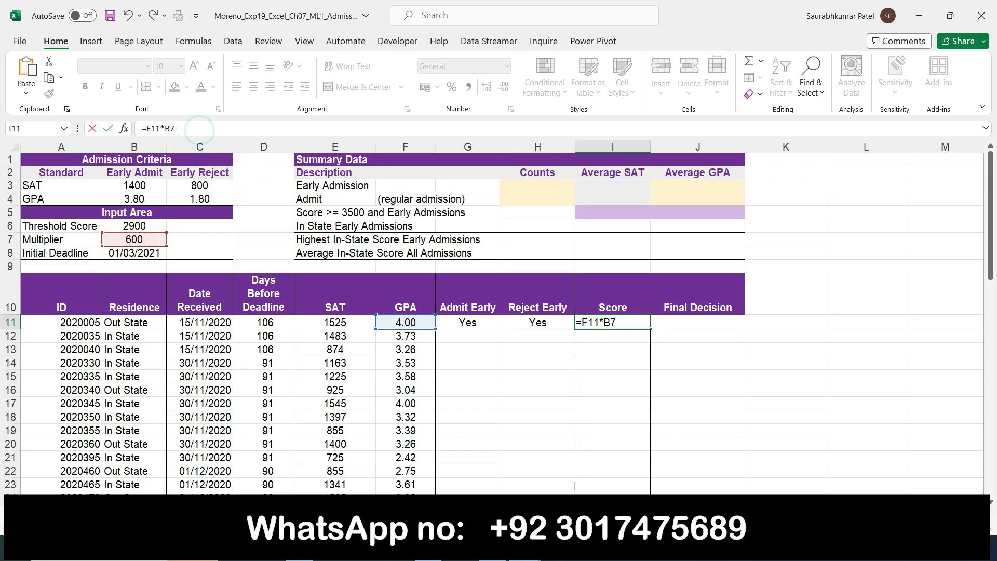
click(148, 129)
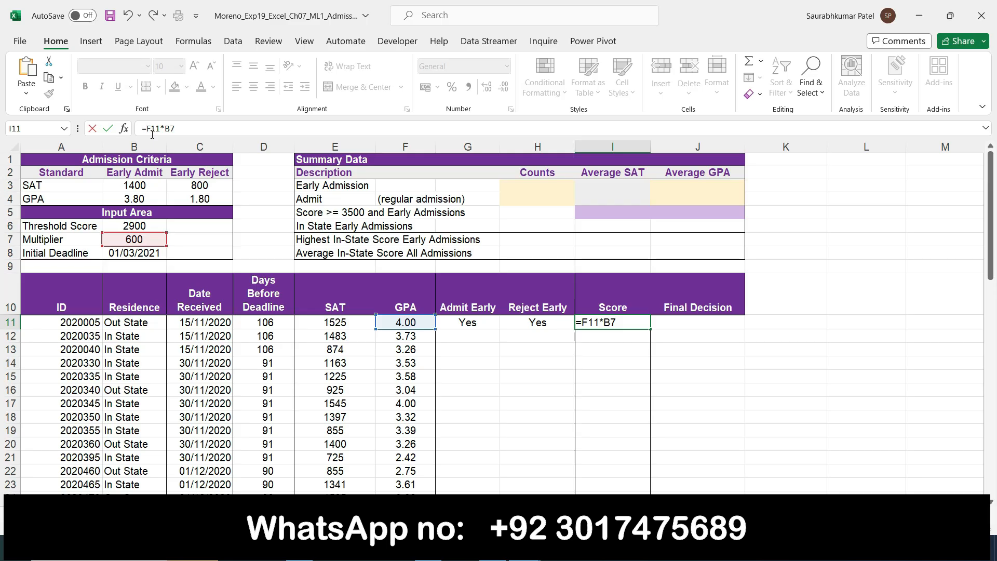
text(E11+)
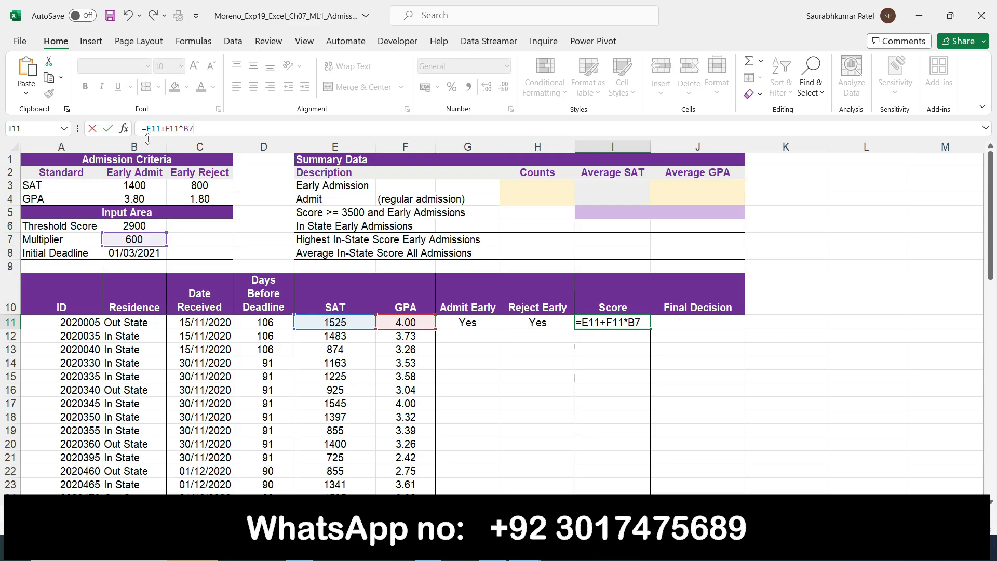
key(Return)
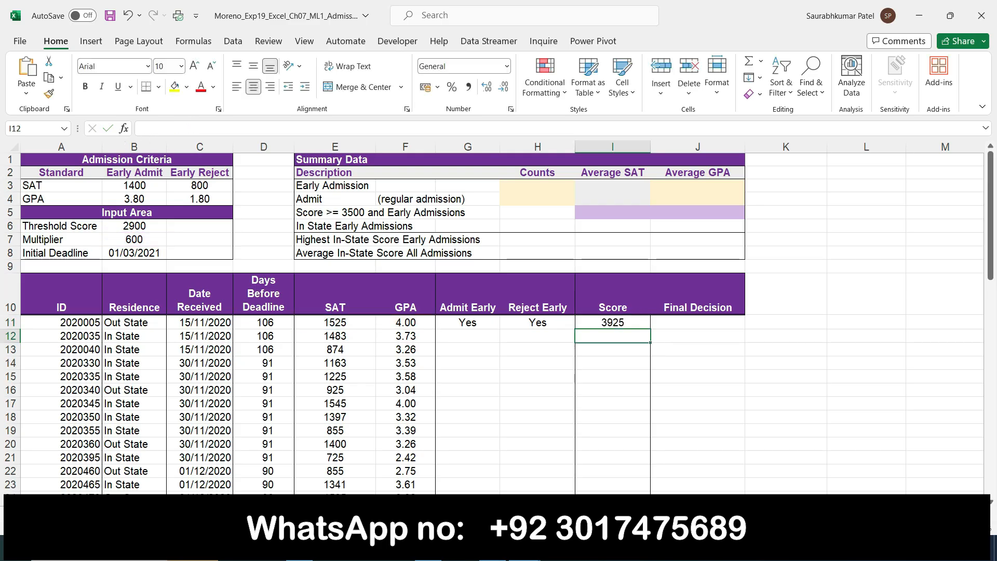
Switch to the Word instructions, highlight the expected score 3925 in step 6, and go back to Excel
click(492, 548)
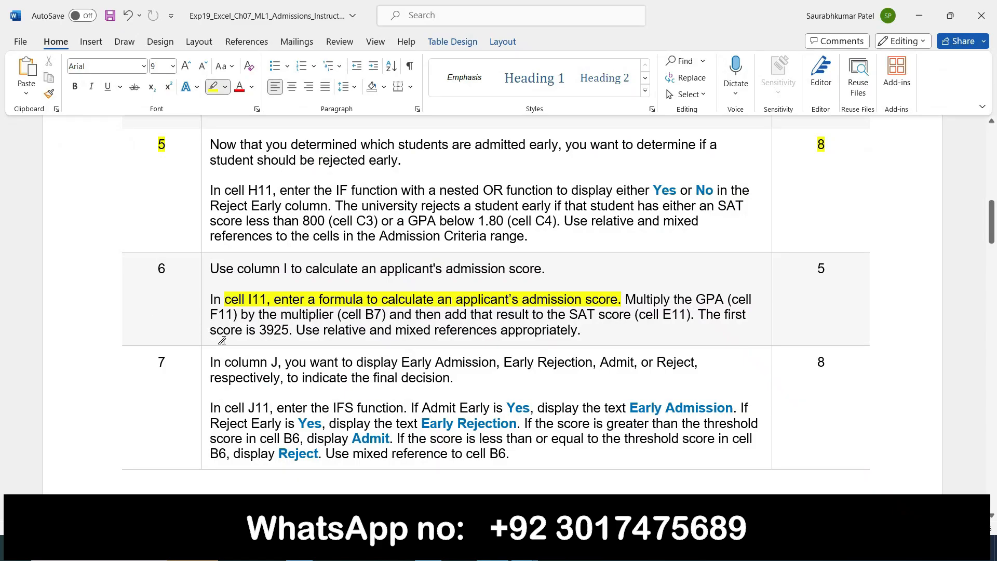
drag(259, 330, 289, 331)
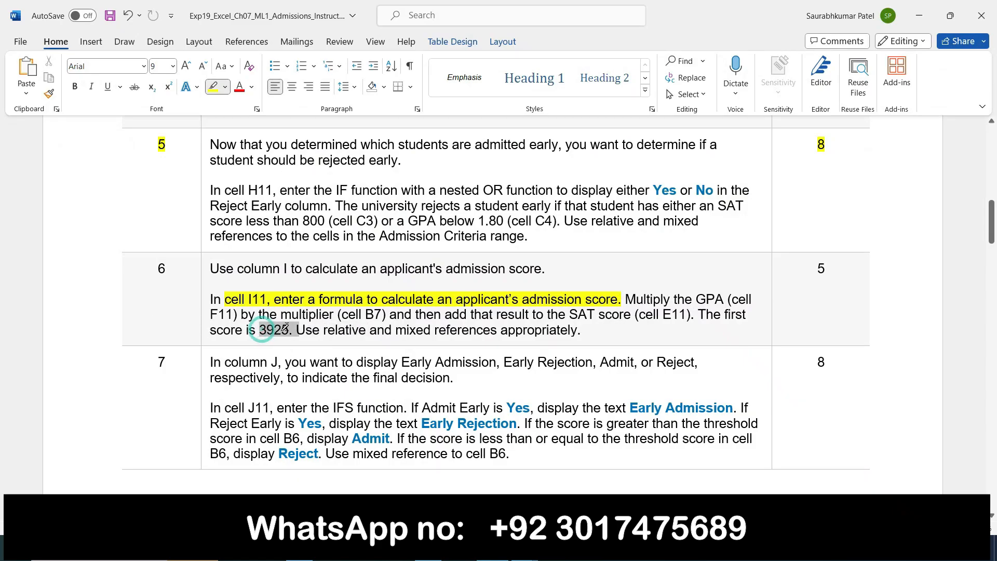
click(524, 548)
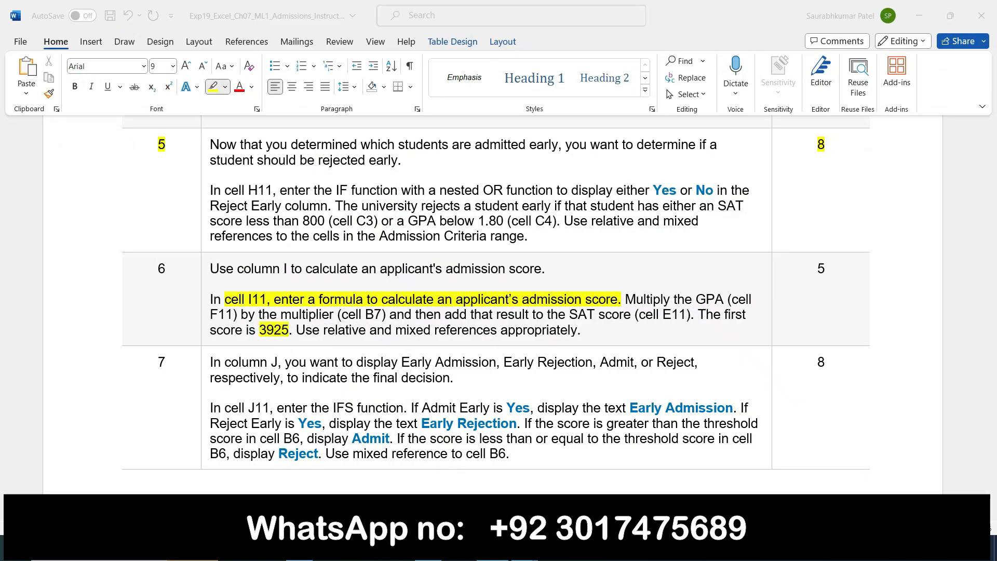
In Excel, make the multiplier reference absolute in cell I11 so the formula reads =E11+F11*$B$7
click(609, 326)
click(609, 326)
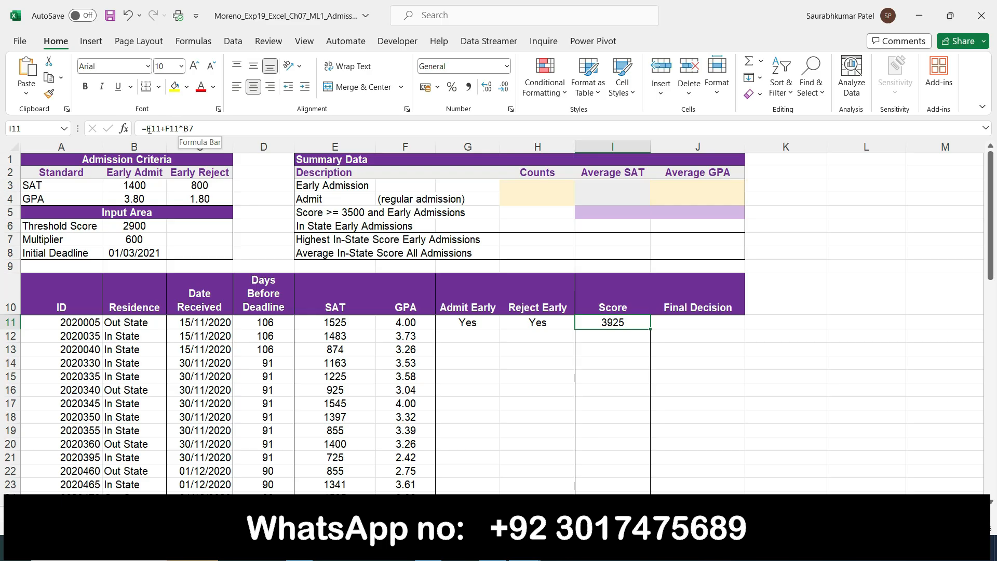
click(190, 127)
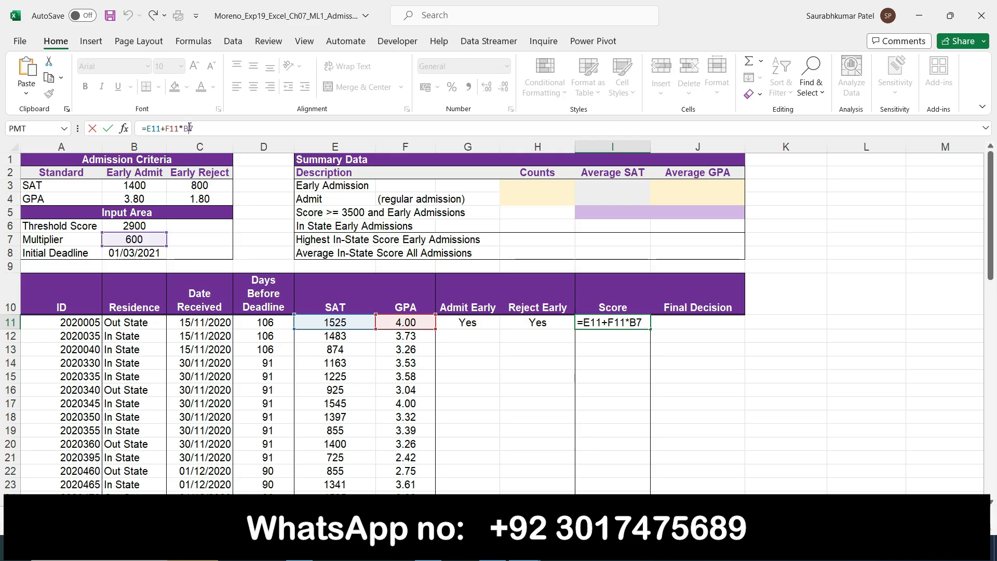
key(F4)
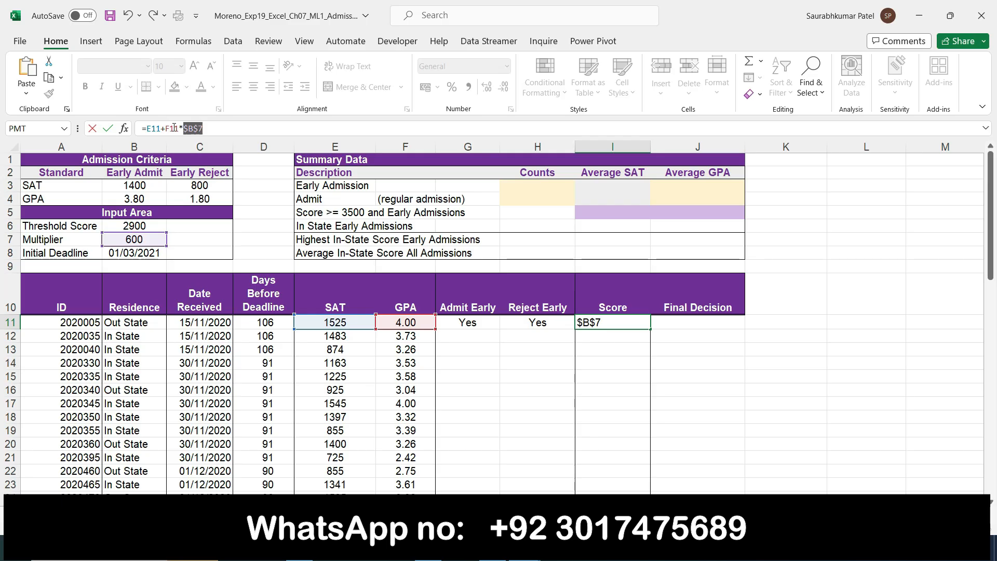
key(Return)
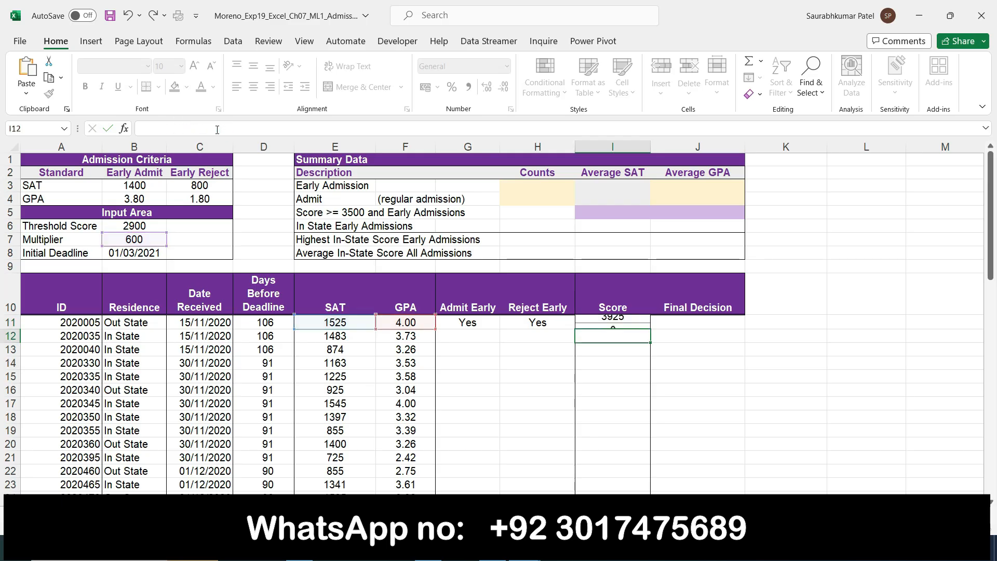
click(580, 322)
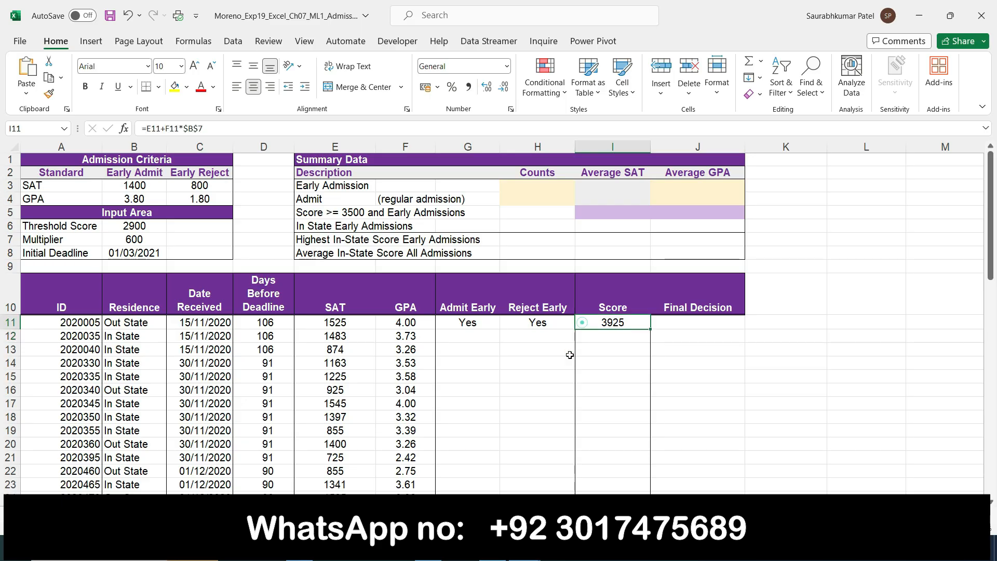
Switch to the Word instructions and highlight "In cell J11, enter the IFS function" in step 7
click(491, 548)
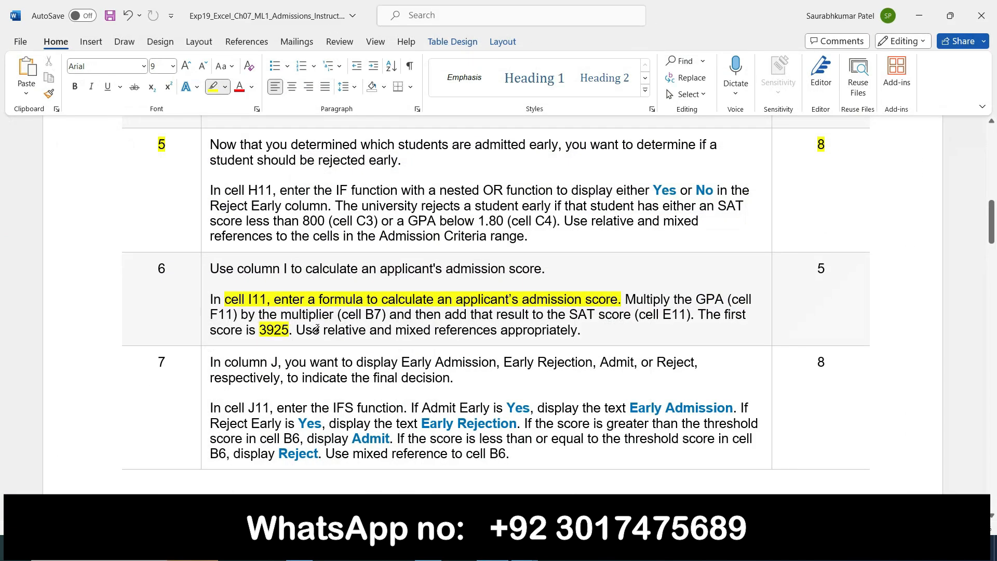
scroll(231, 323, down, 5)
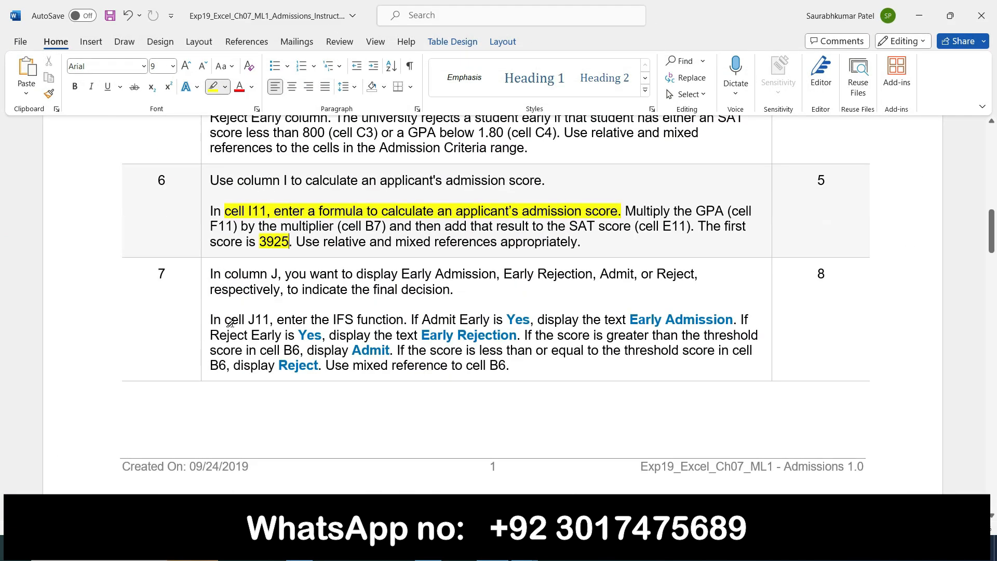
scroll(232, 323, up, 1)
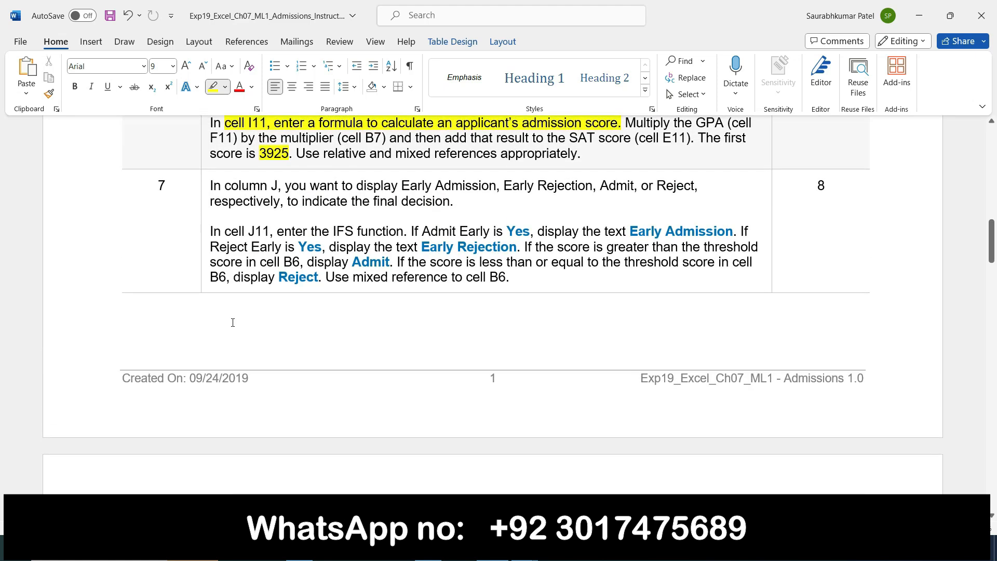
scroll(990, 514, down, 9)
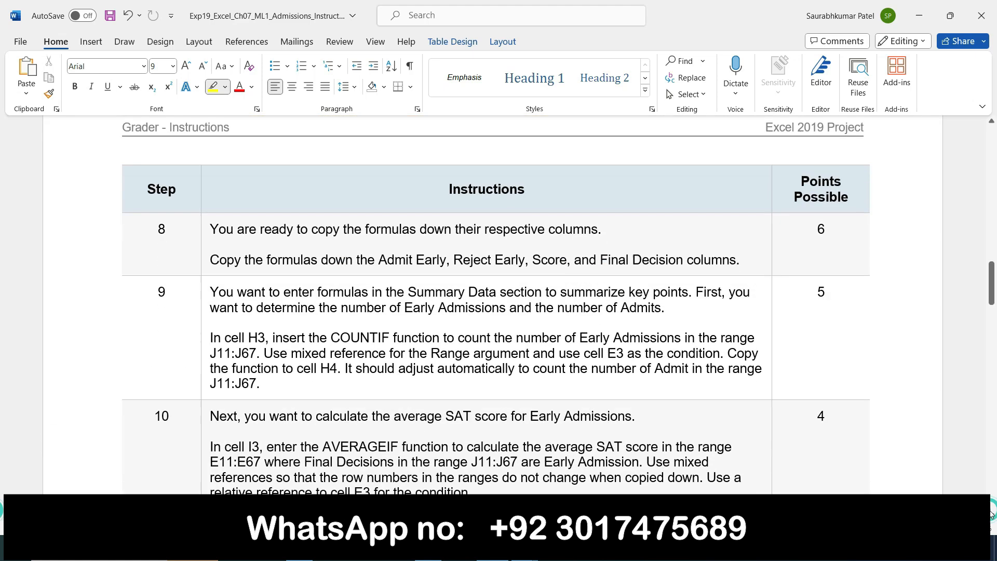
scroll(991, 124, up, 5)
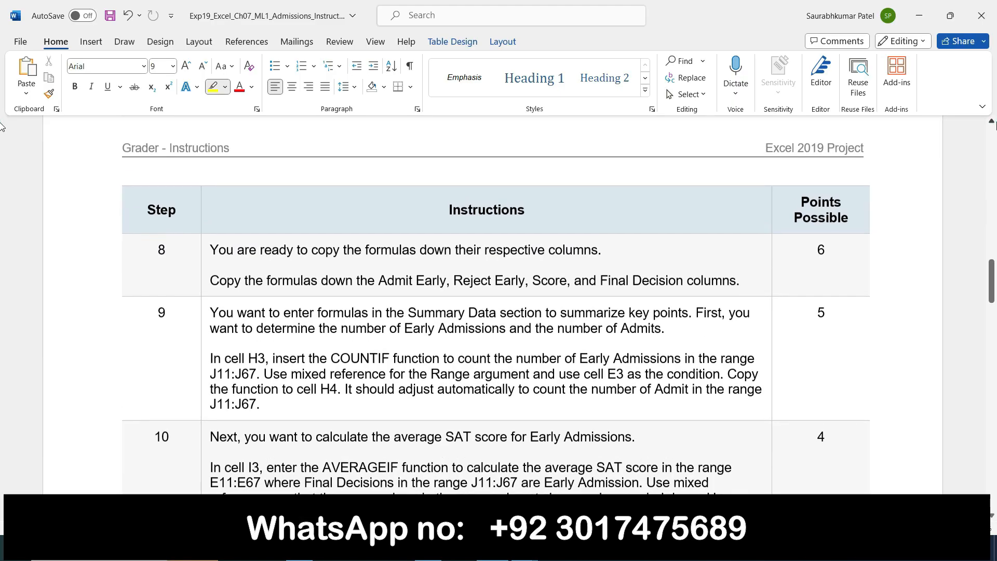
scroll(2, 127, up, 7)
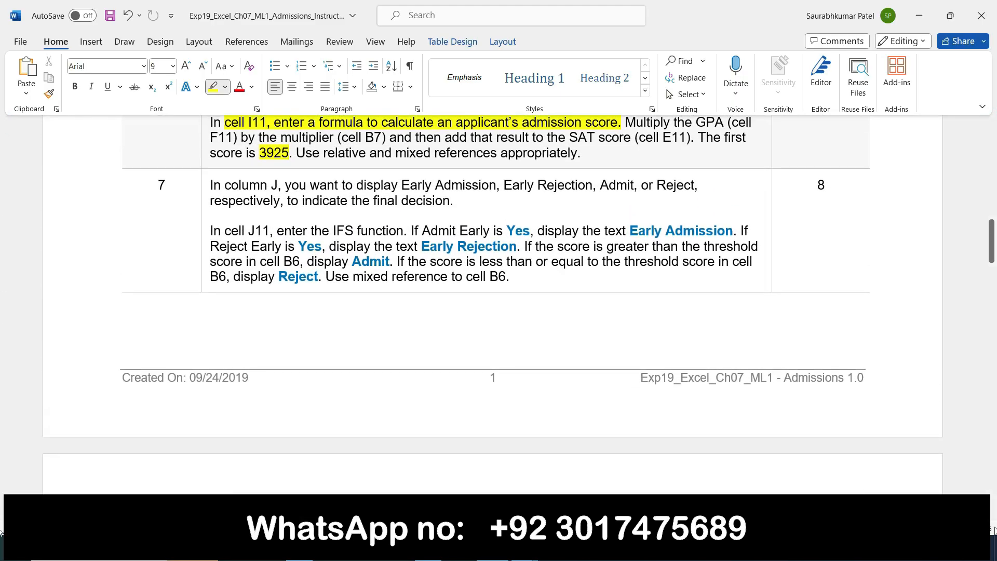
scroll(987, 388, down, 8)
drag(991, 301, 993, 262)
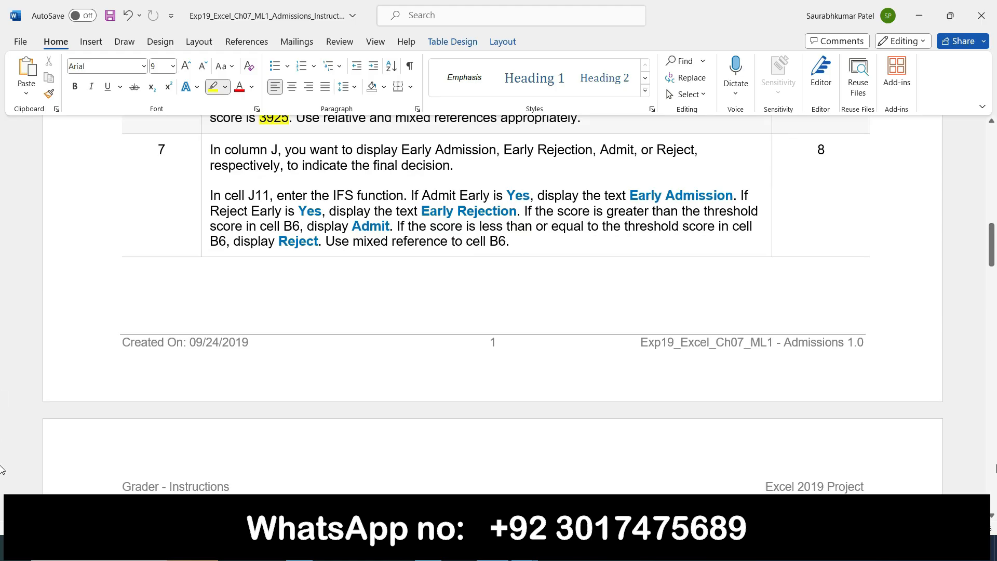
click(993, 511)
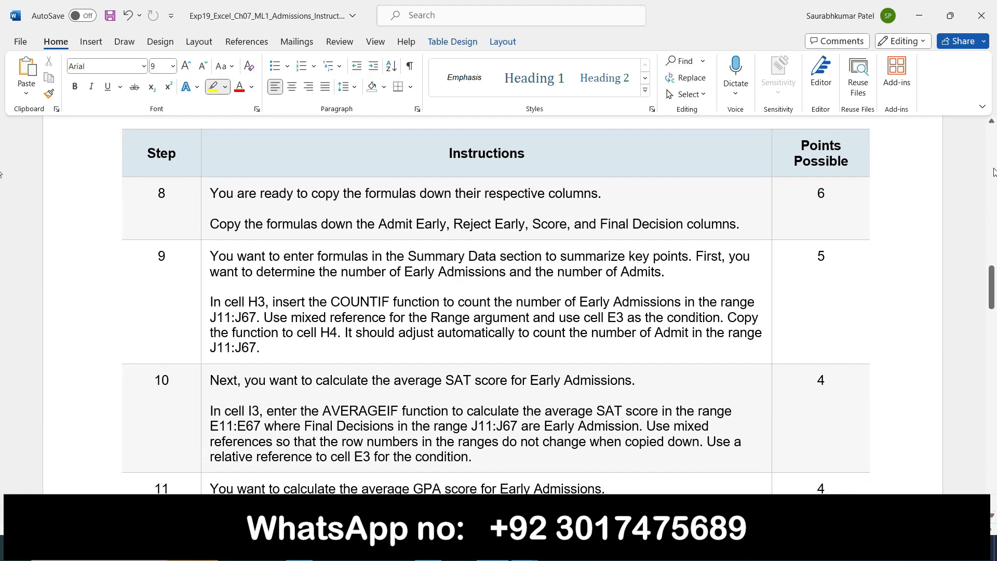
click(993, 129)
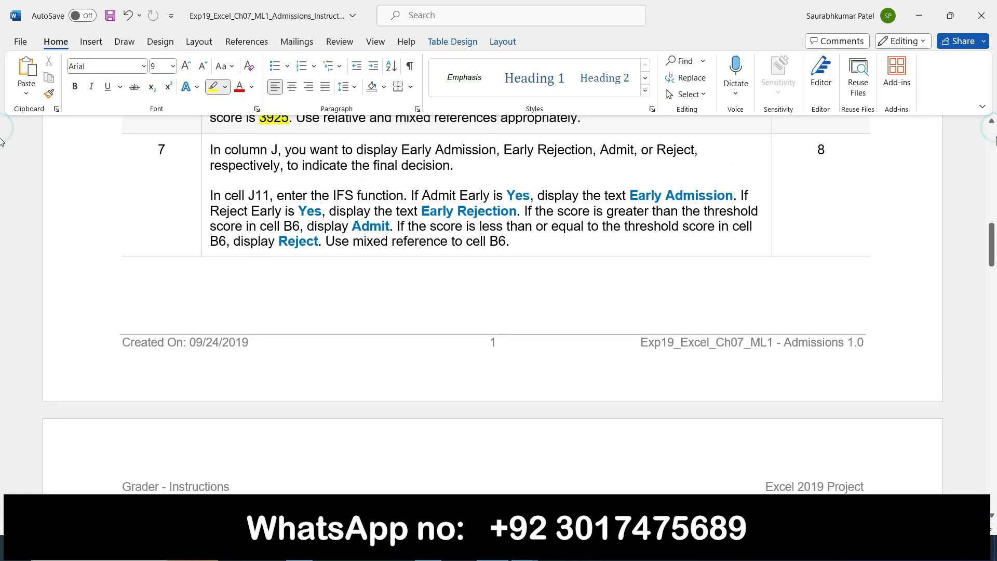
drag(992, 255, 991, 257)
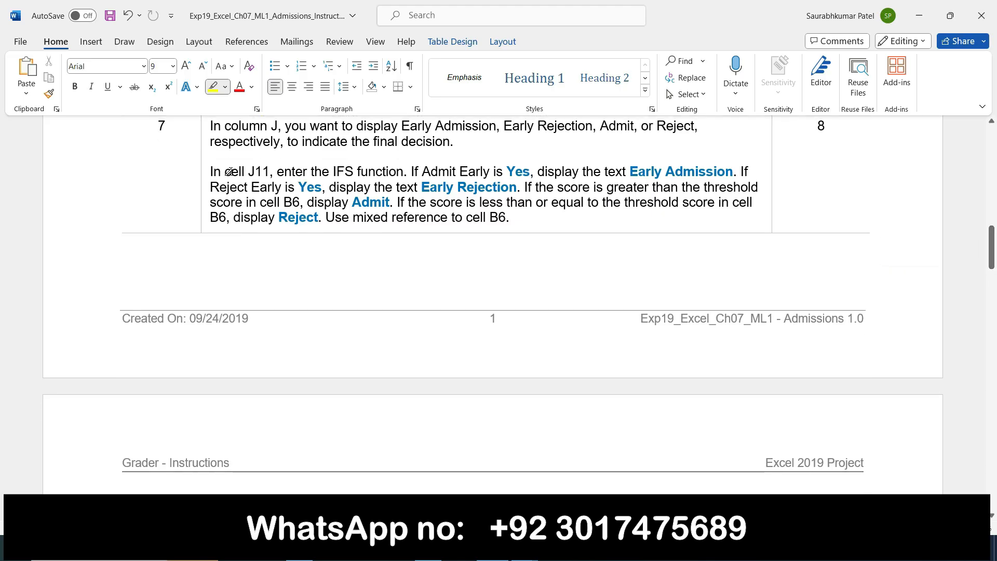
drag(214, 170, 395, 177)
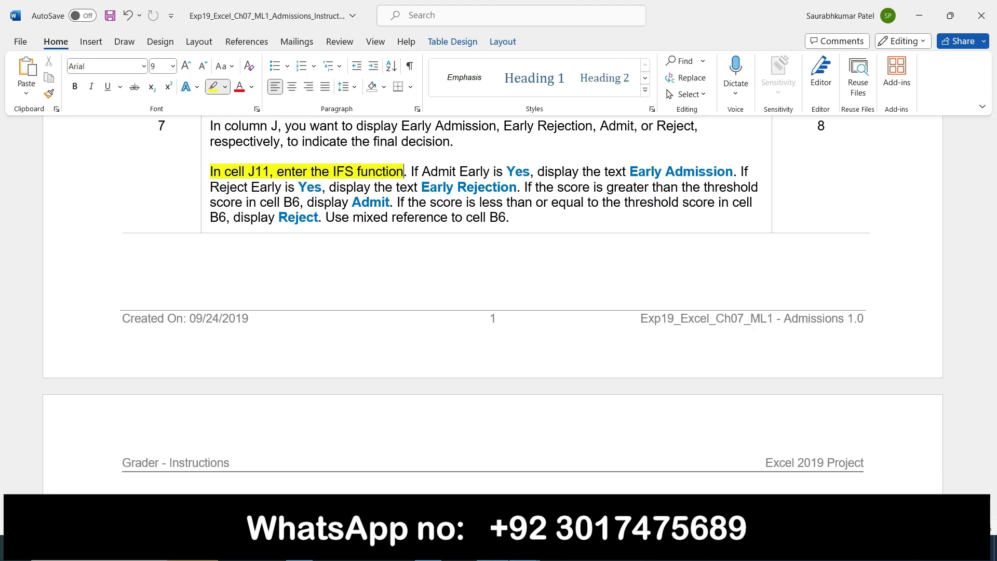
Return to the Excel workbook and begin the final decision formula in cell J11 with =IFS(G11=Yes, consulting step 7 in Word
mouse_move(523, 548)
click(562, 445)
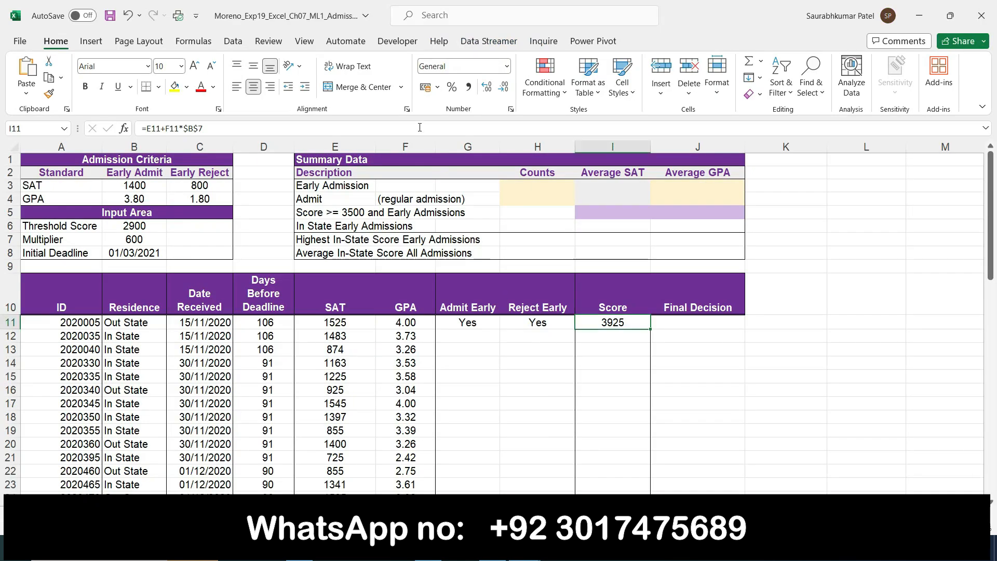
click(677, 324)
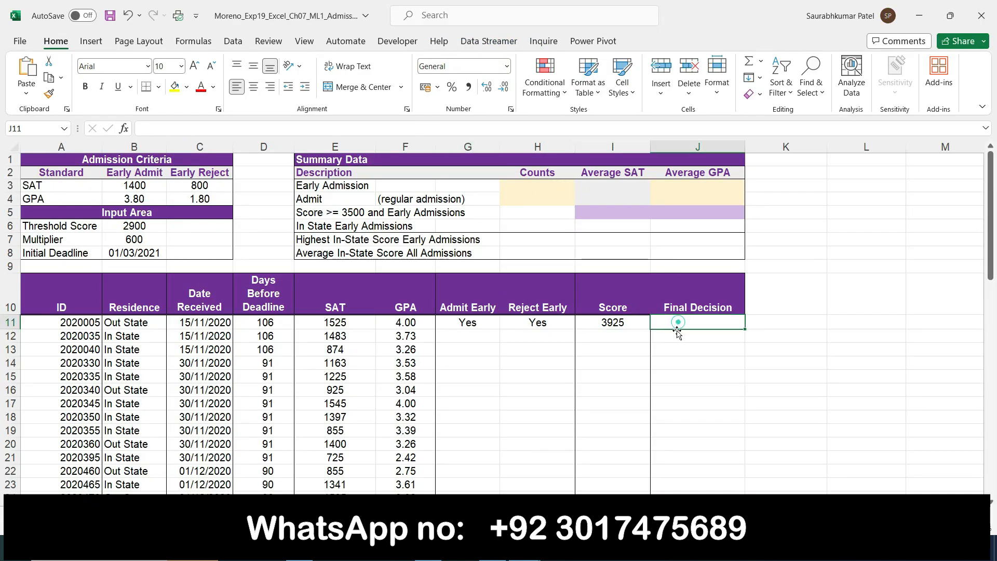
text(=ifs)
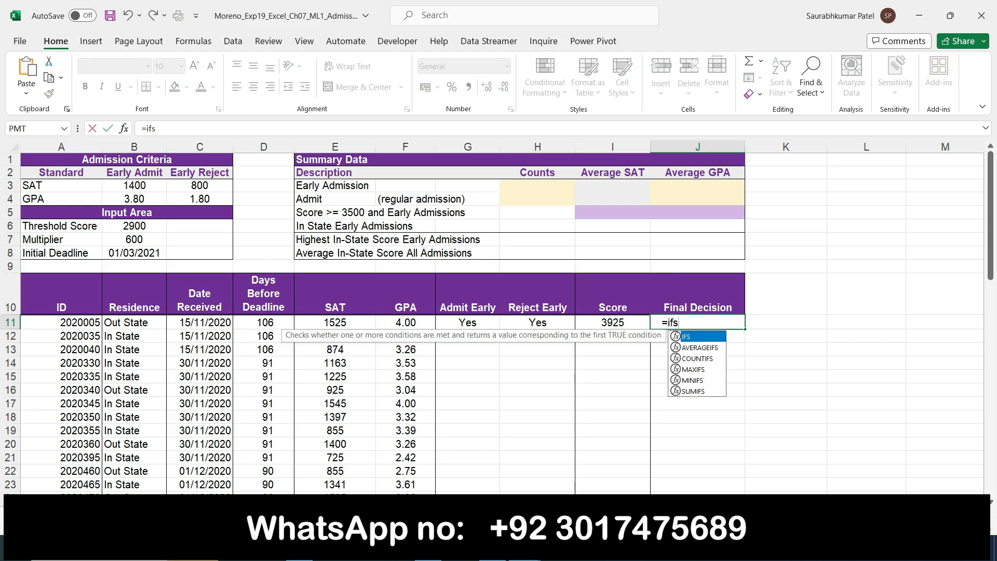
key(alt+Tab)
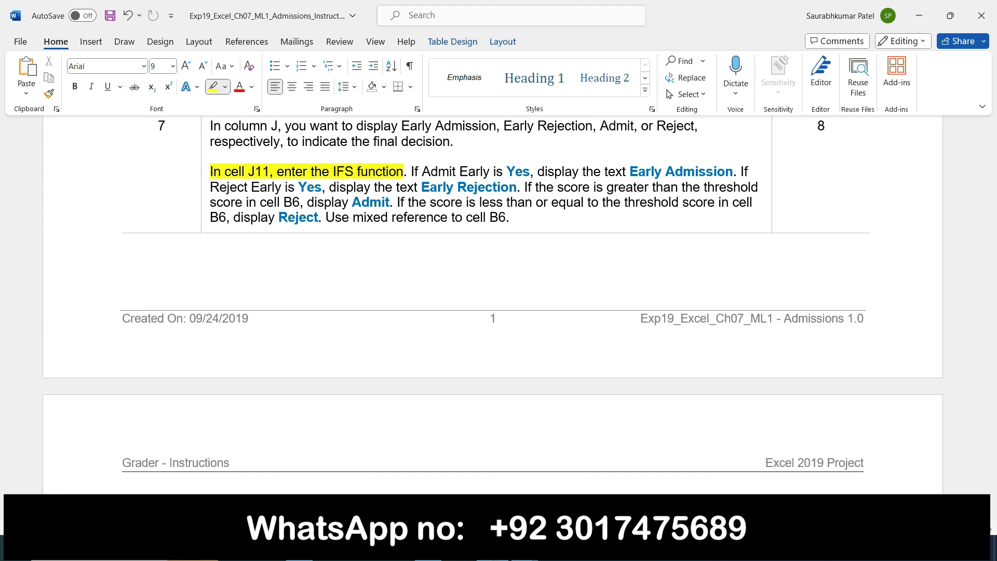
key(alt+Tab)
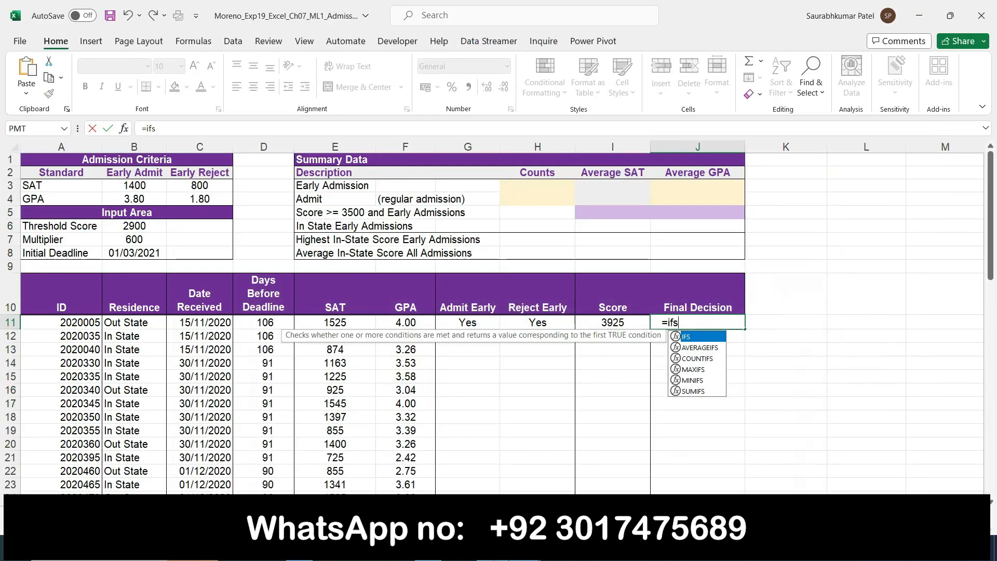
double_click(706, 338)
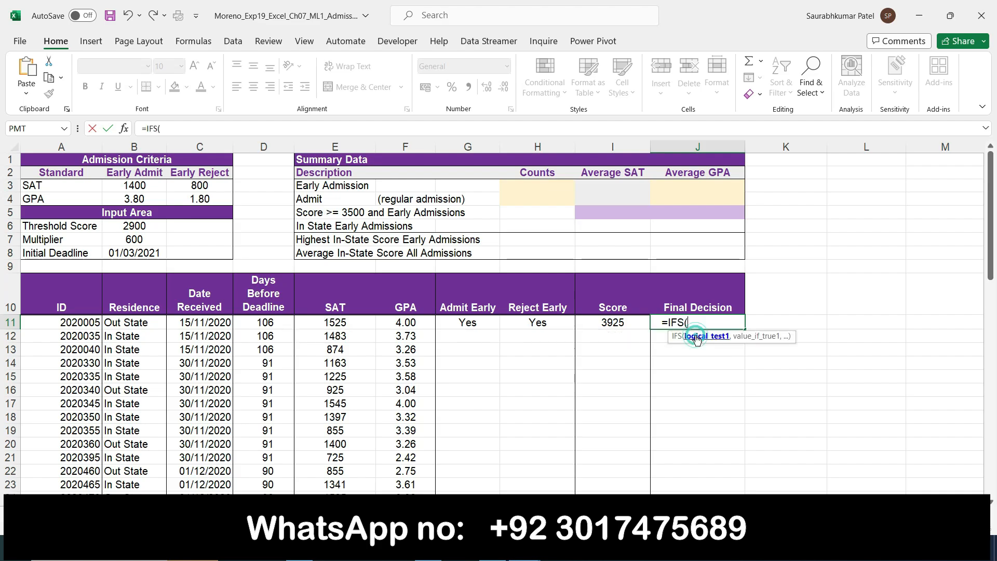
click(452, 325)
text(=)
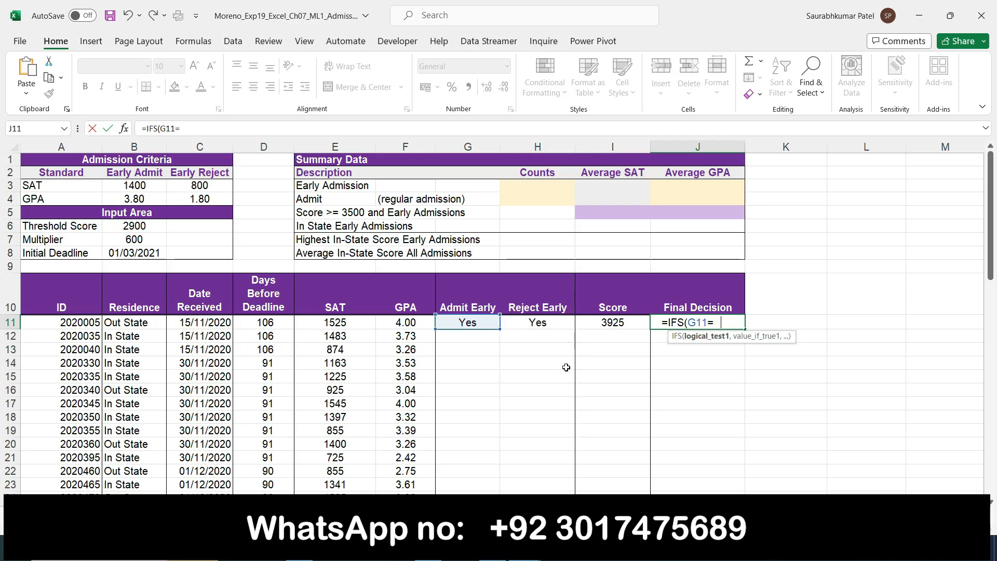
text(Yes)
Switch to the Word instructions, turn off the highlighter, select "Early Admission" in step 7, and go back to Excel
key(alt+Tab)
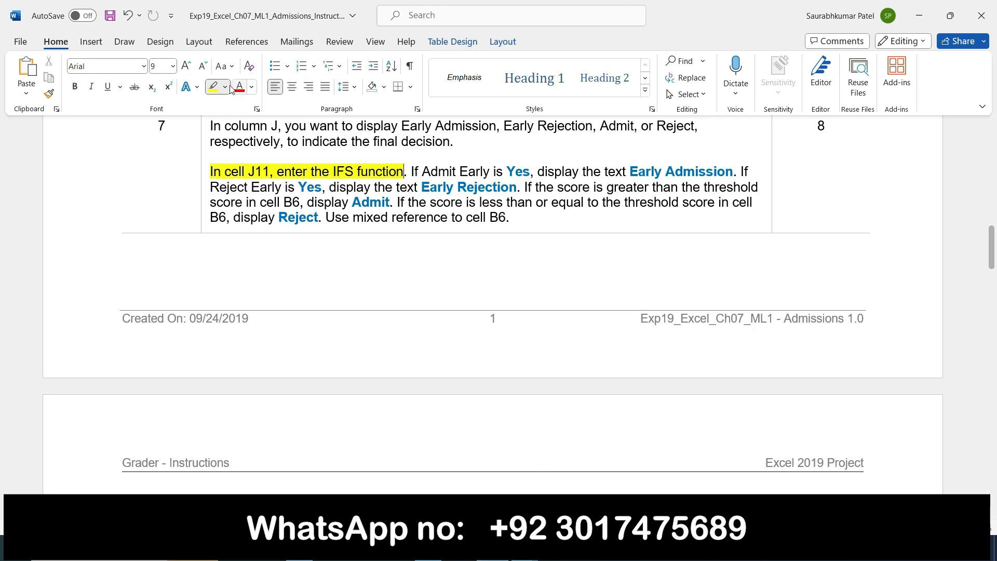
click(209, 86)
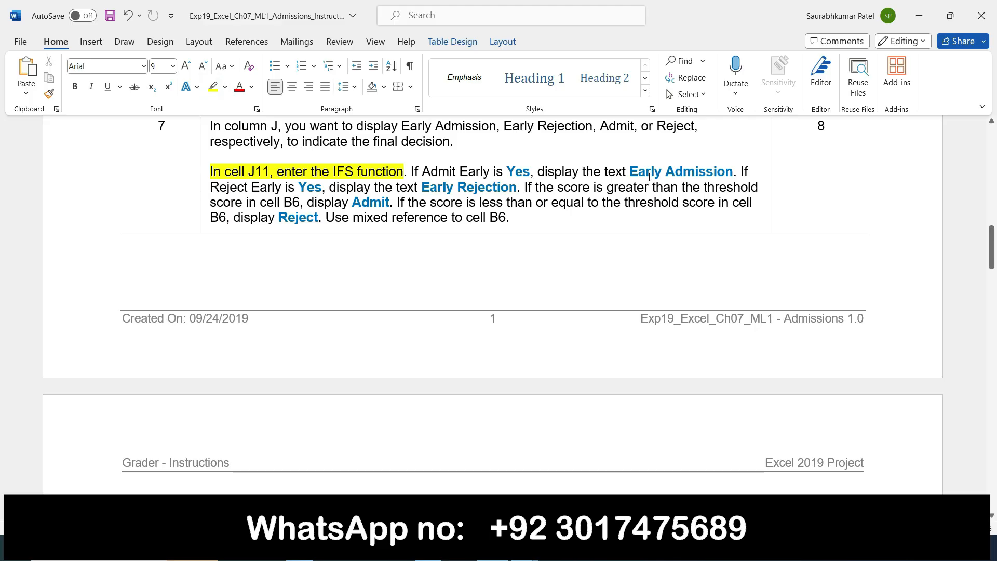
drag(629, 170, 726, 174)
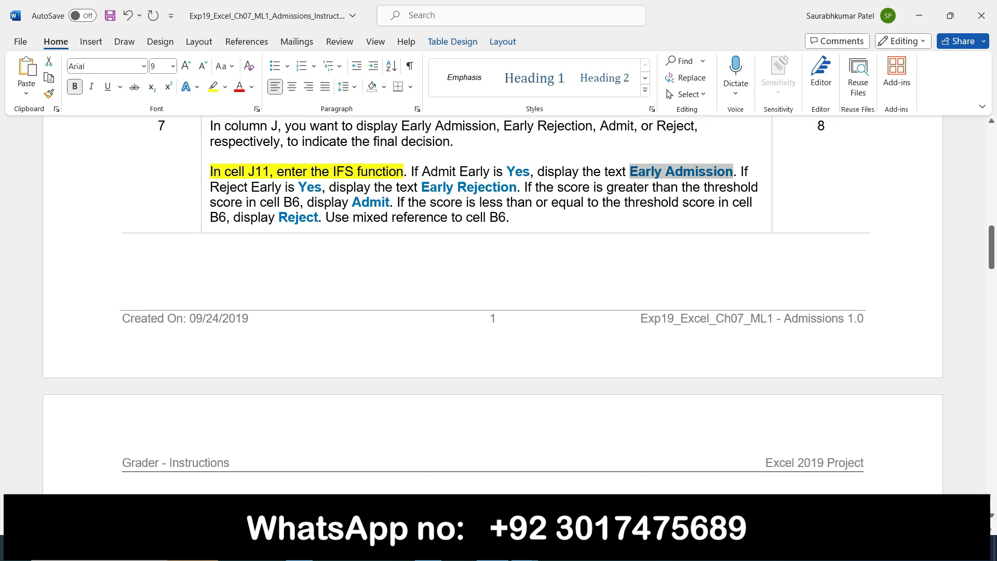
click(524, 547)
click(594, 475)
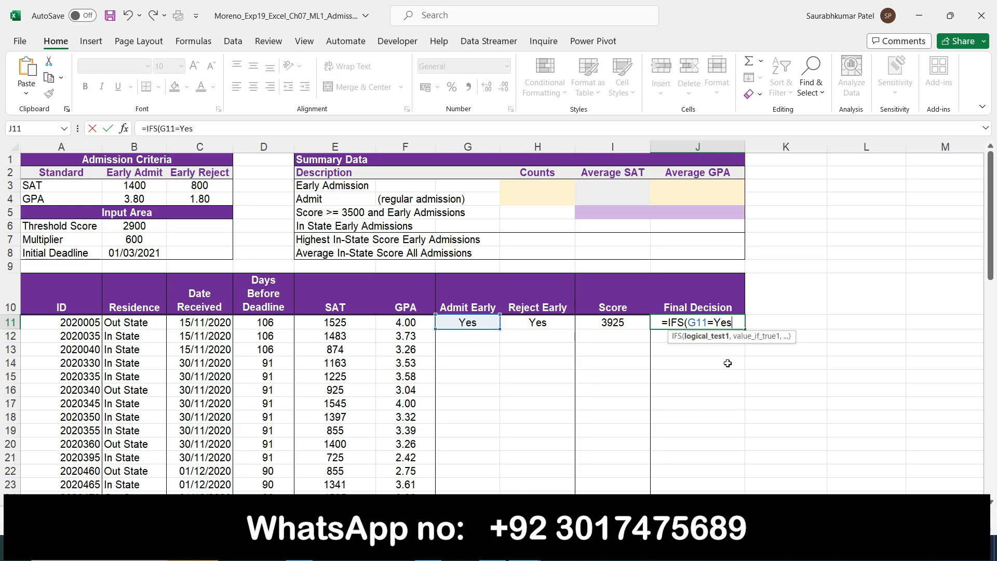
Complete the J11 formula as =IFS(G11="Yes","Early Admission",H11="Yes","Early Rejection",I11>B$6,"Admit",I11<=B$6,"Reject")
text(,)
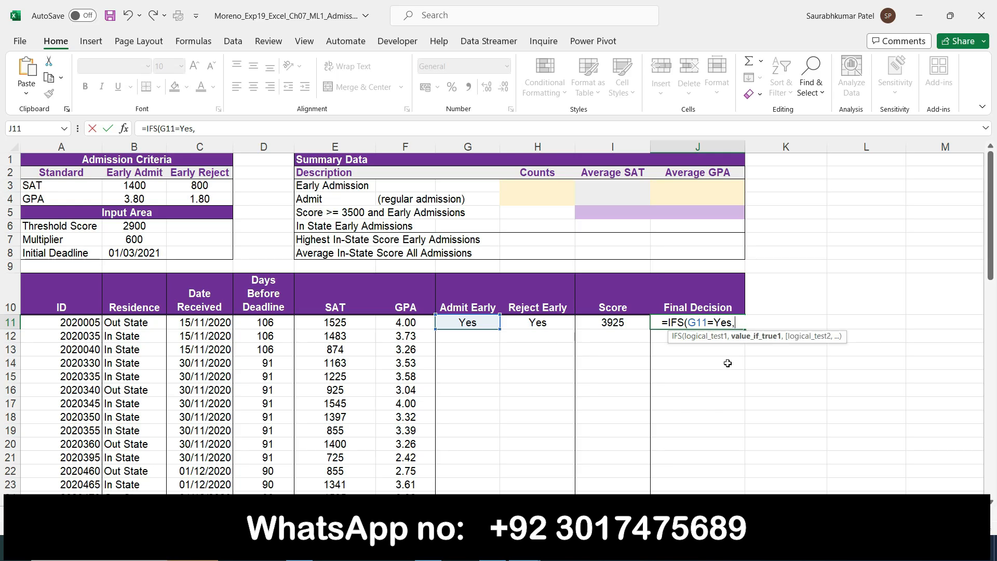
text('Early Admission)
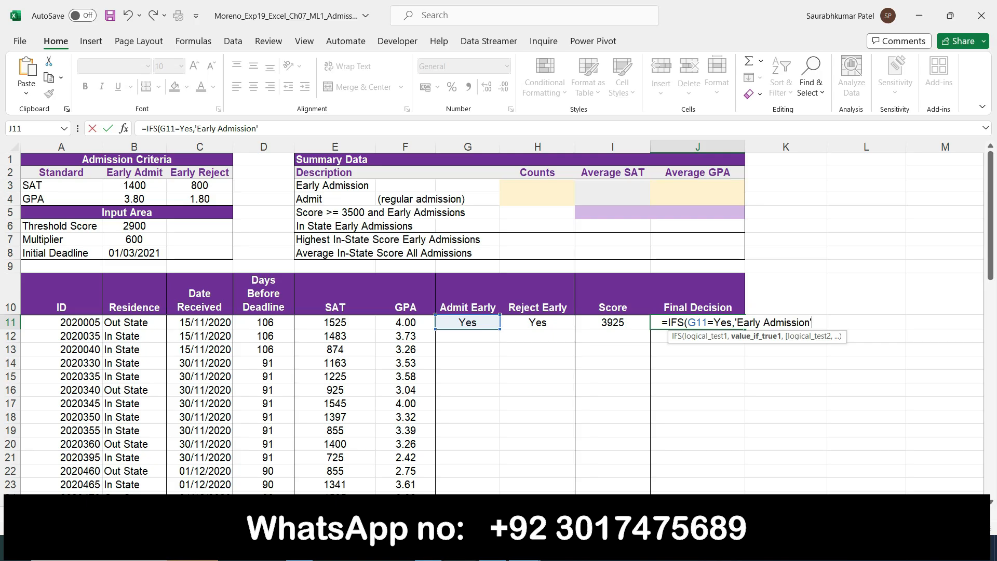
key(alt+Tab)
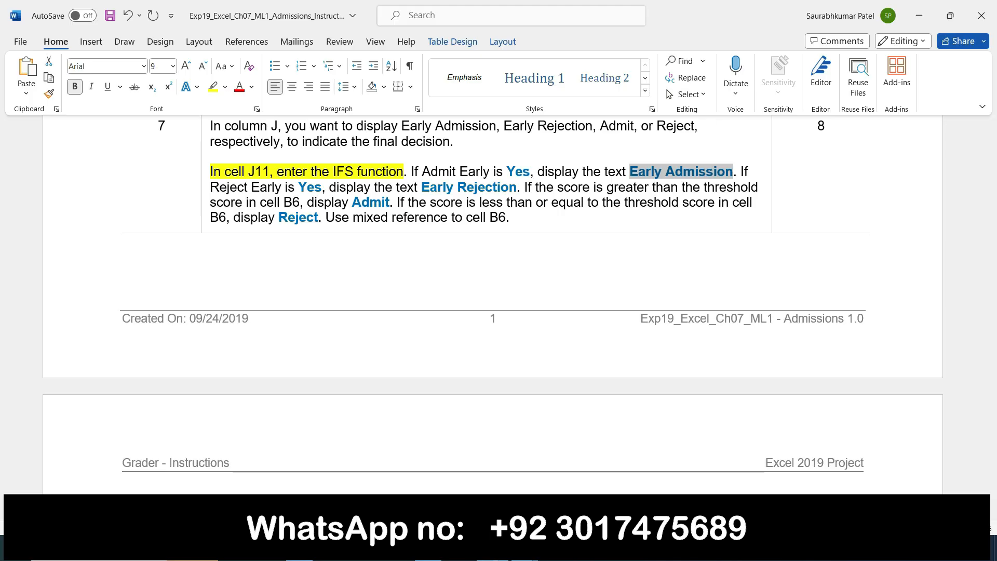
key(alt+Tab)
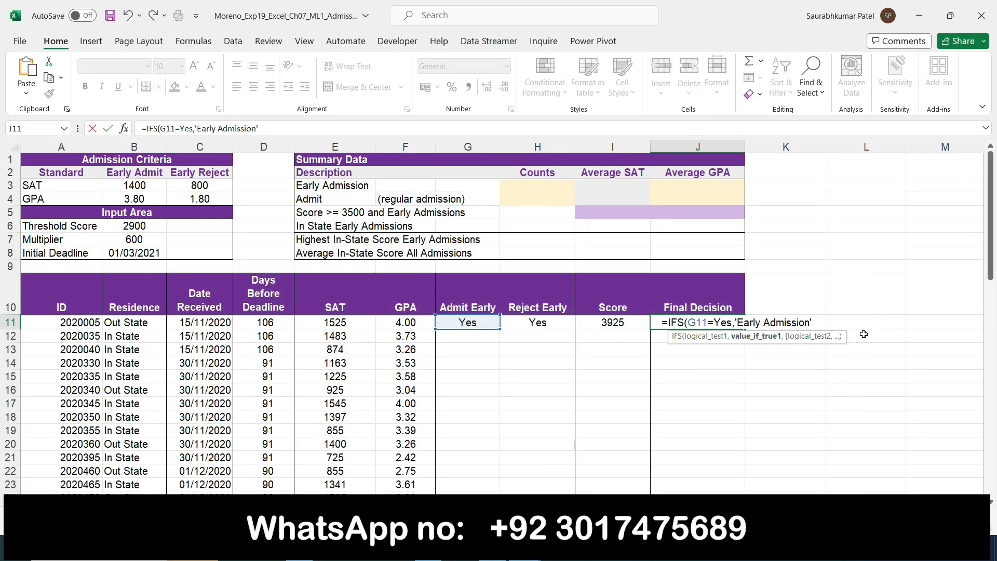
text(,)
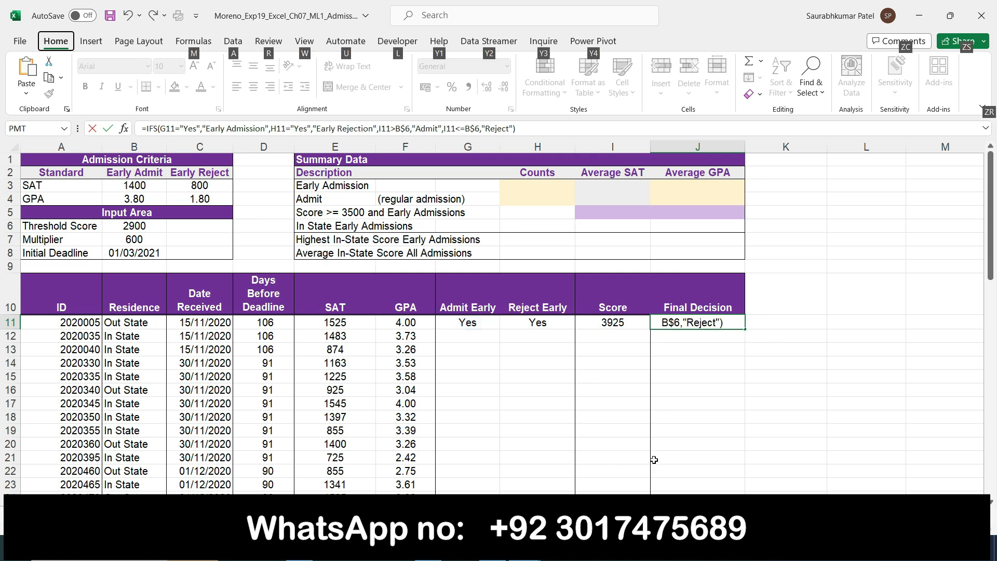
click(653, 457)
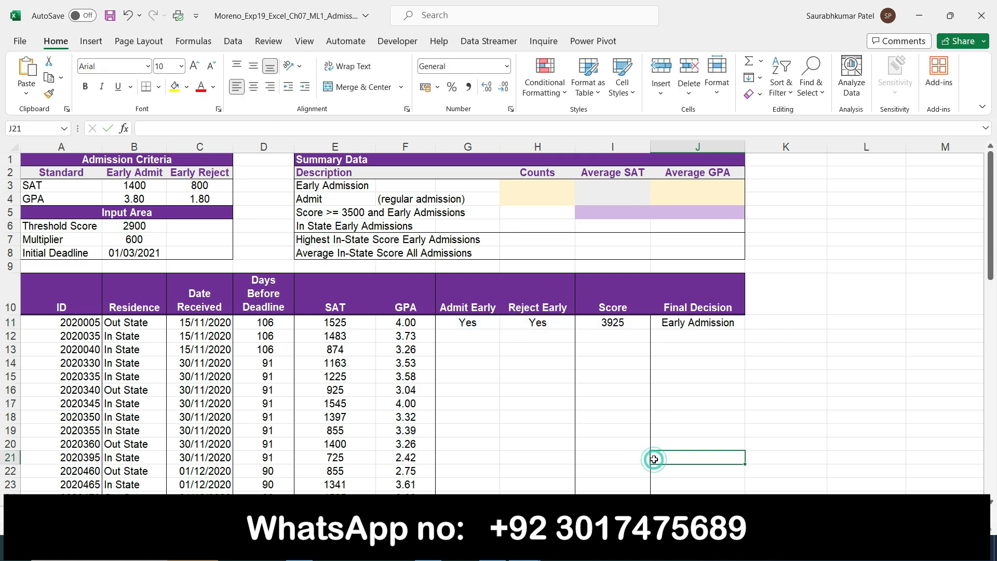
Select cell J11 in Excel, switch to the Word instructions, and highlight the selected "Early Admission" text in step 7
click(673, 325)
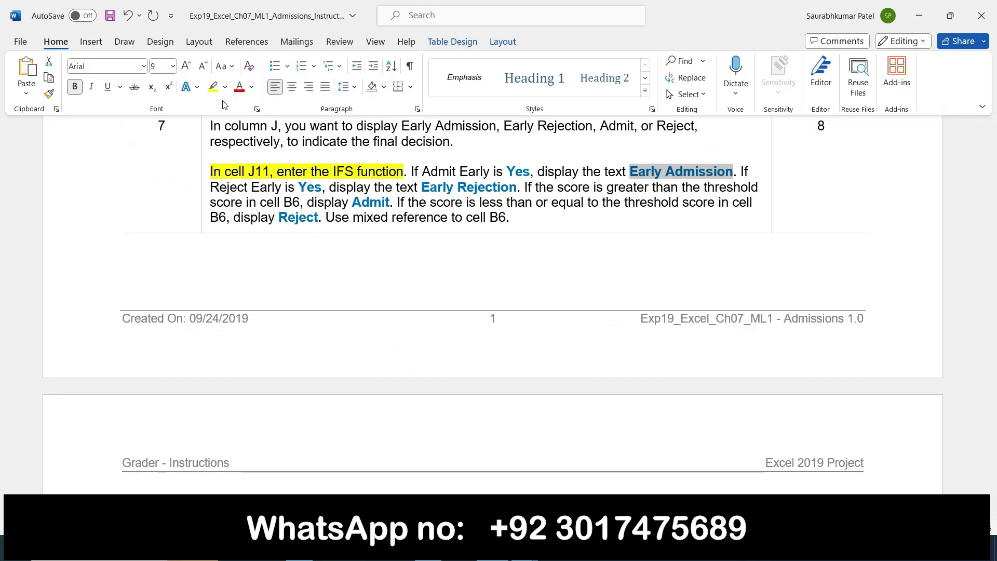
click(212, 87)
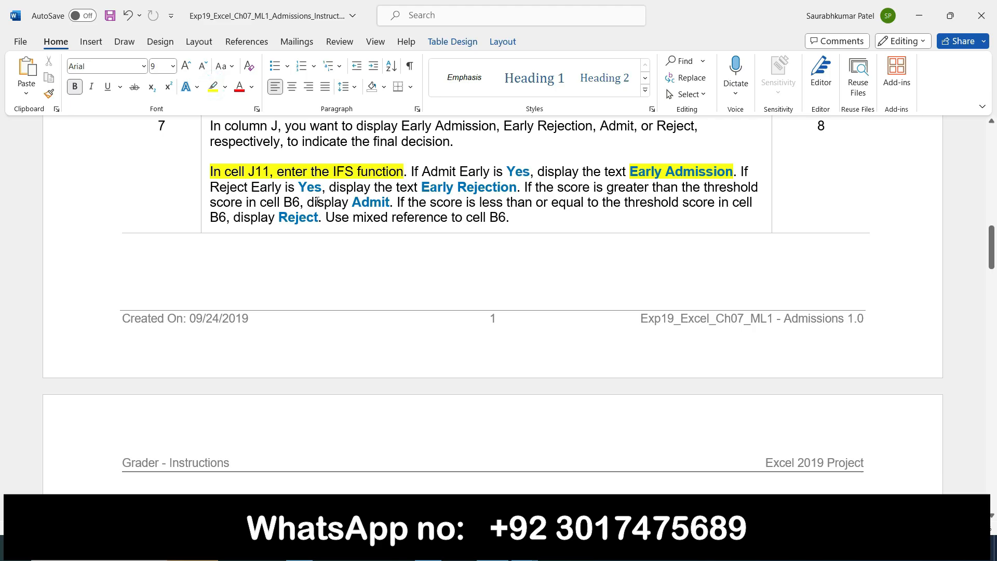
Highlight step 7's text from "If the score is less than" through "cell B6", then re-enter the unchanged J11 formula in the Excel workbook
click(213, 86)
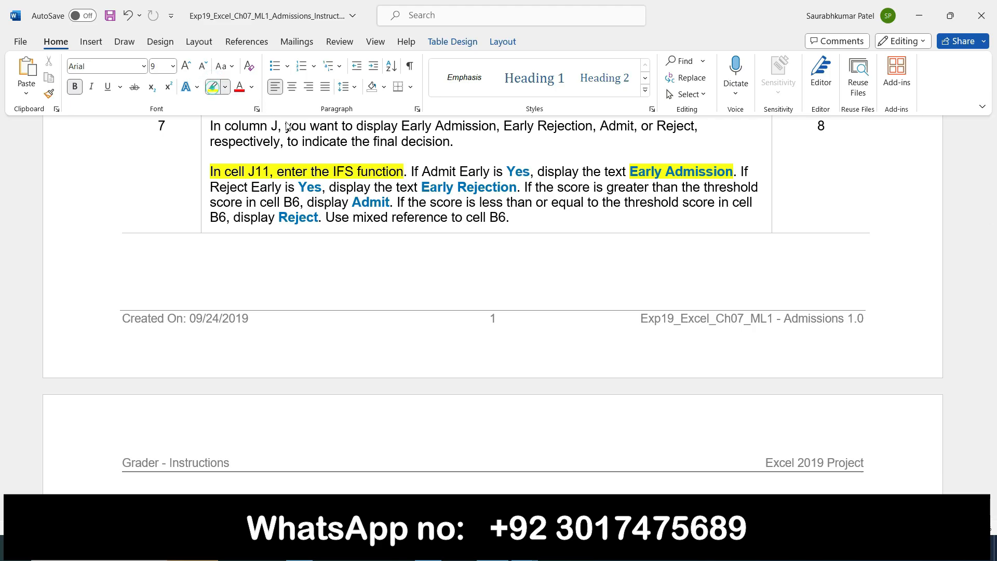
drag(390, 202, 495, 222)
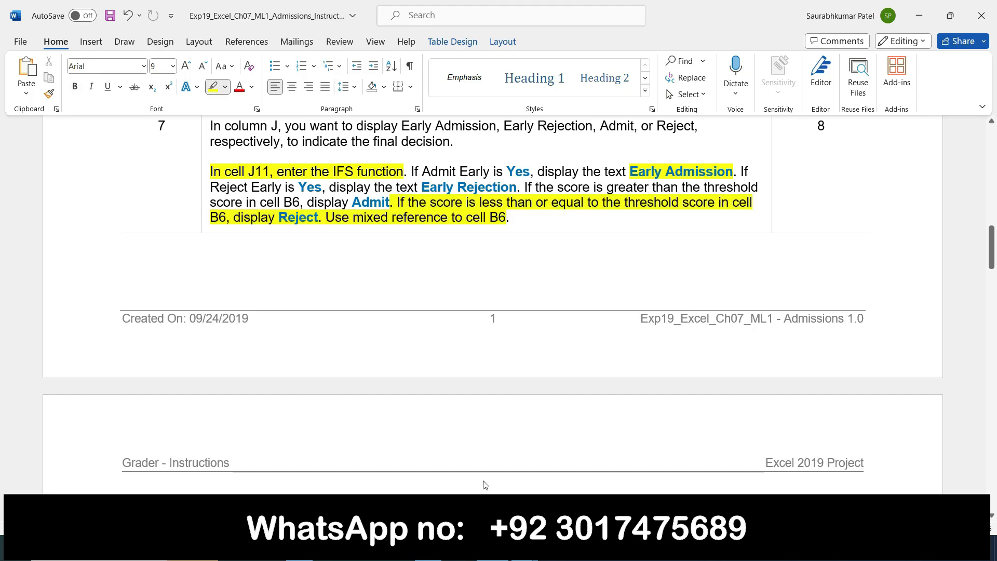
click(494, 548)
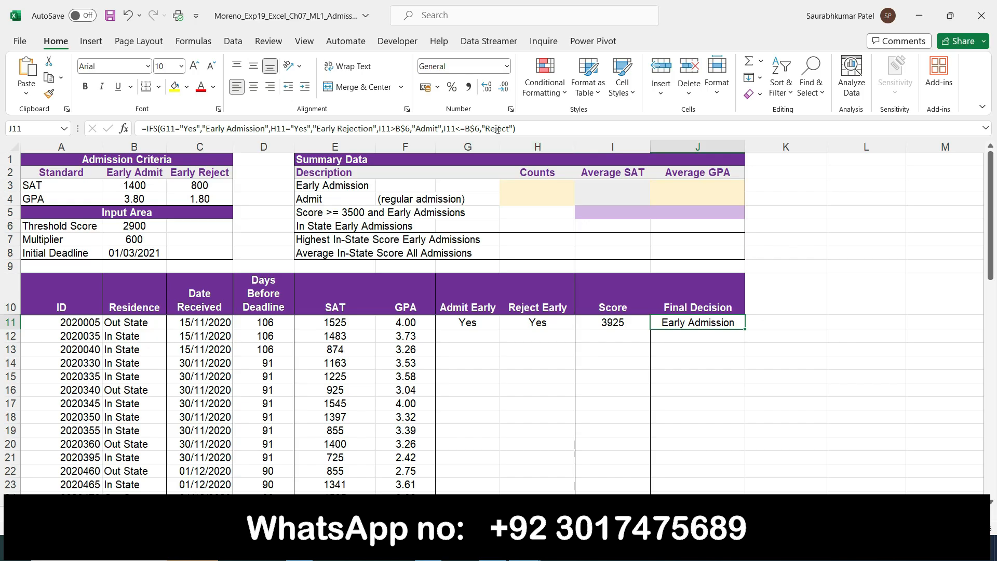
click(529, 130)
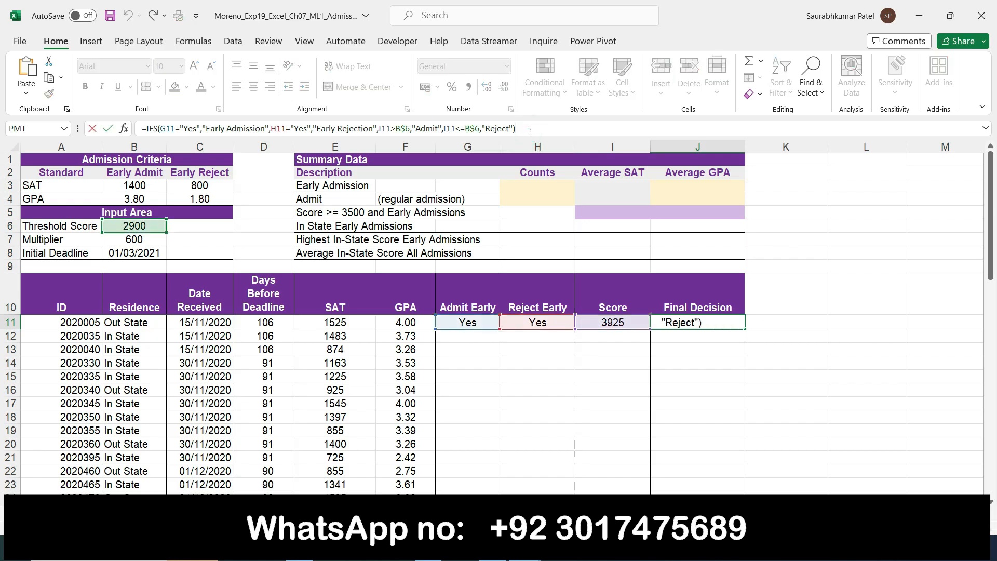
key(Return)
Switch to the Word instructions and highlight step 8's sentence about copying the formulas down the Admit Early, Reject Early, Score, and Final Decision columns
click(493, 549)
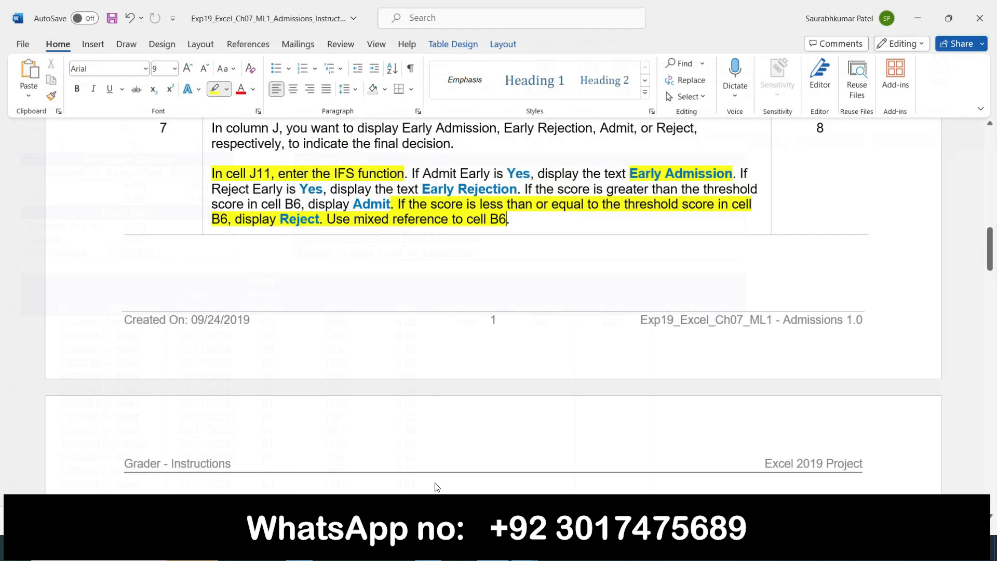
scroll(150, 136, down, 7)
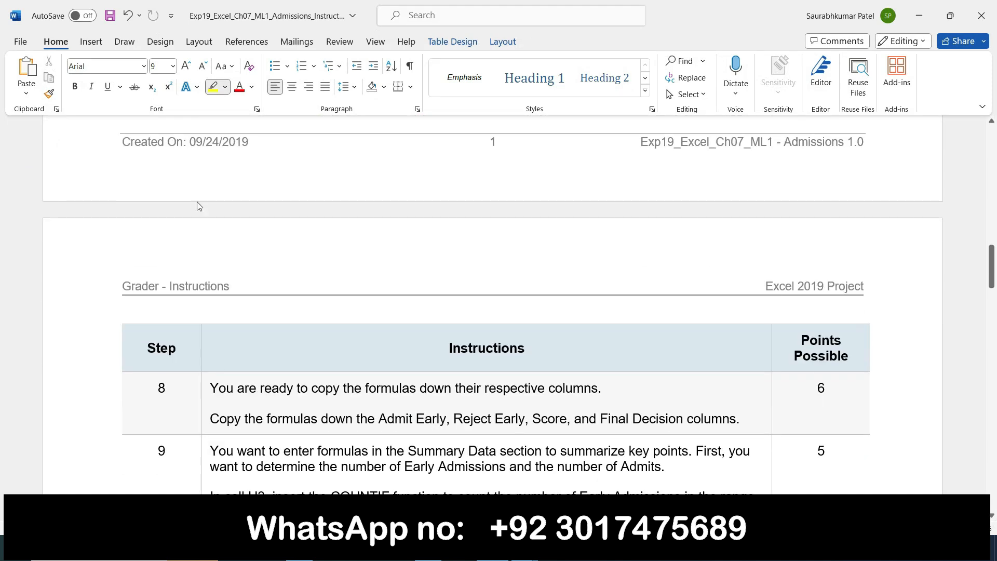
scroll(195, 202, down, 2)
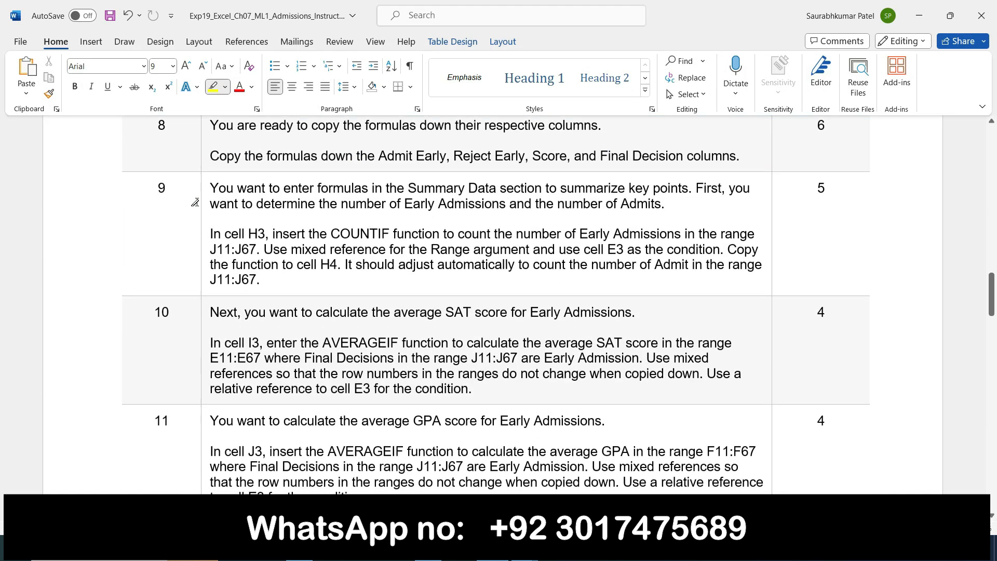
click(991, 121)
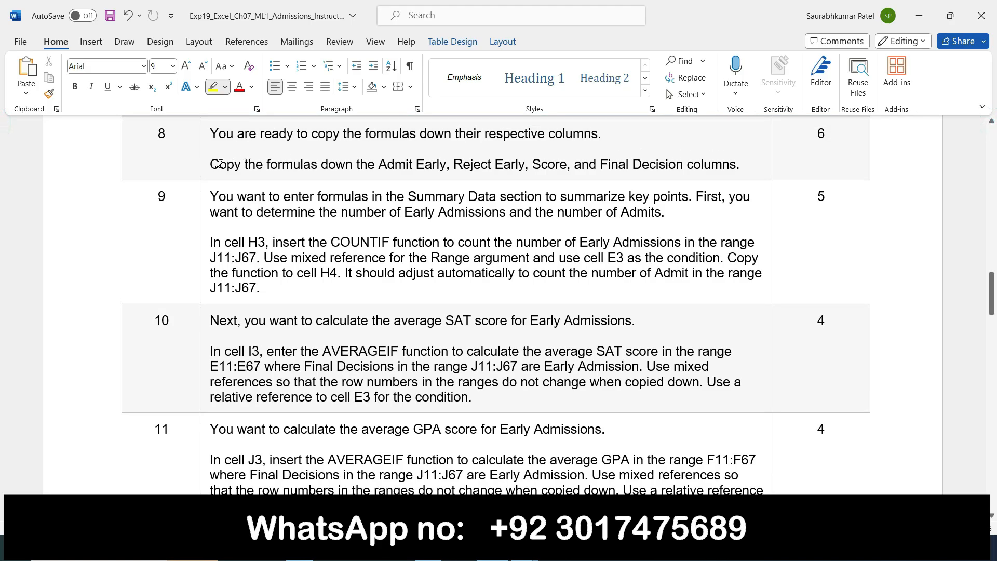
mouse_move(213, 164)
mouse_down()
mouse_move(615, 154)
mouse_move(734, 175)
mouse_up()
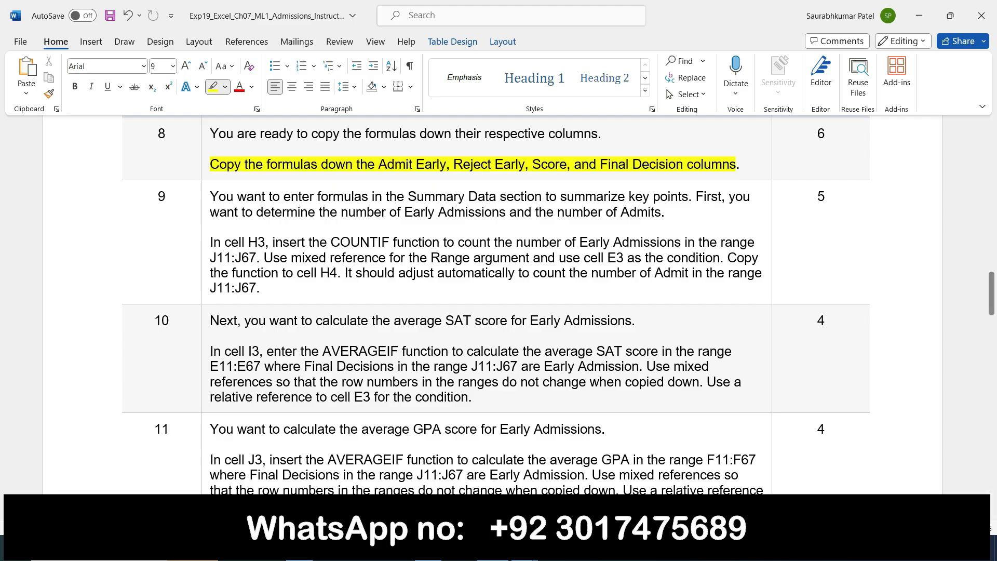
Switch to the Excel workbook and fill the Admit Early formula in G11 down through the last applicant row
mouse_move(524, 549)
click(580, 462)
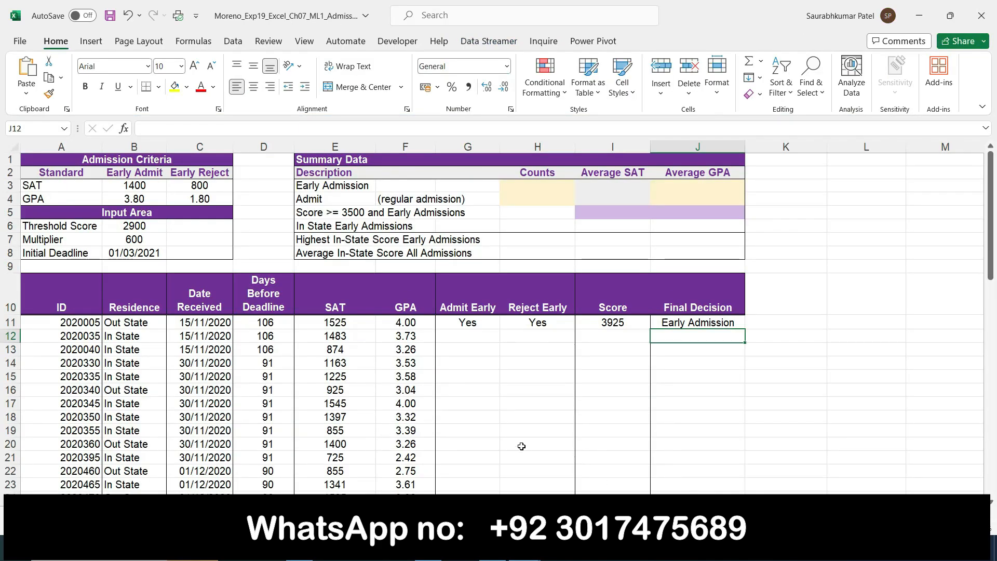
scroll(552, 430, down, 15)
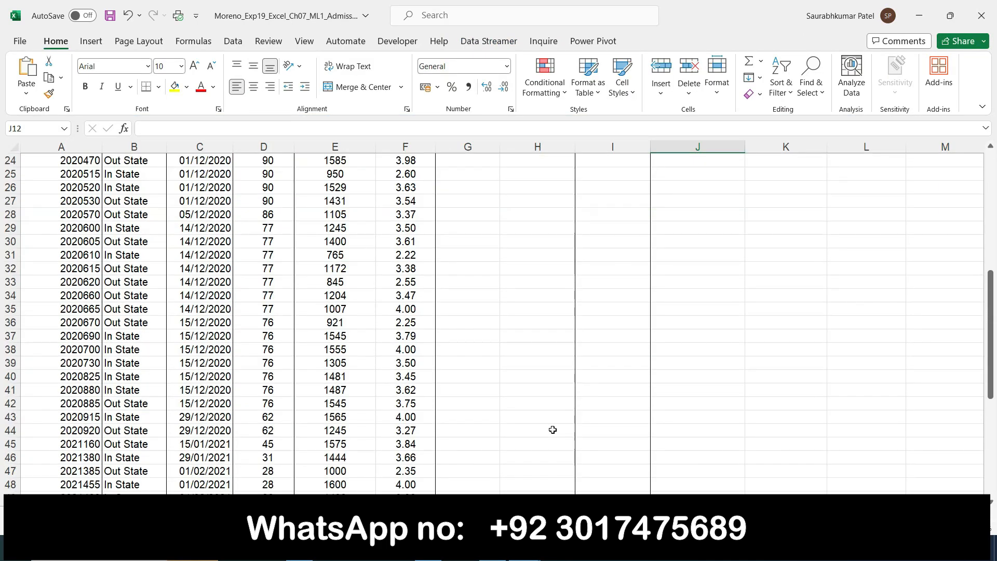
scroll(552, 429, up, 15)
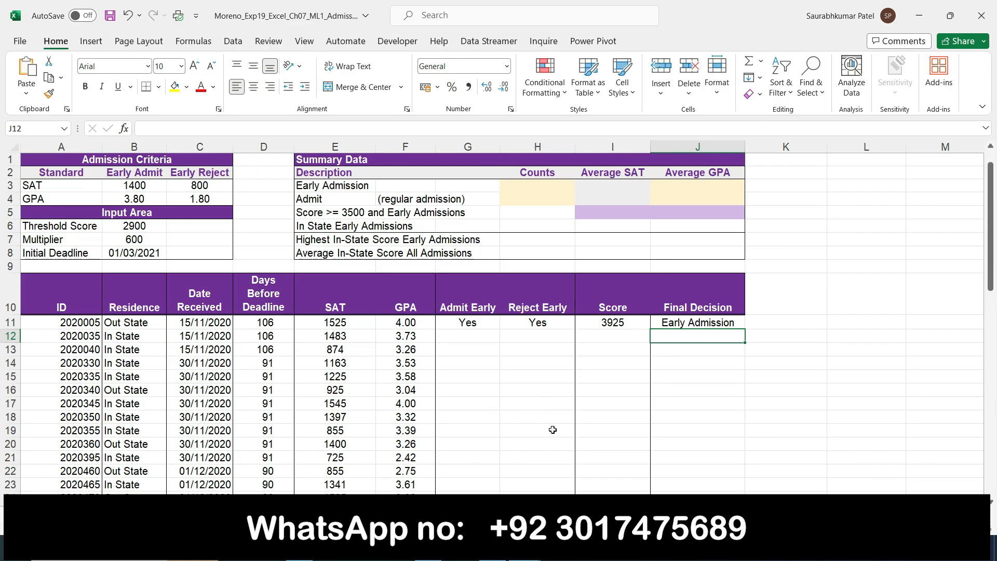
click(477, 324)
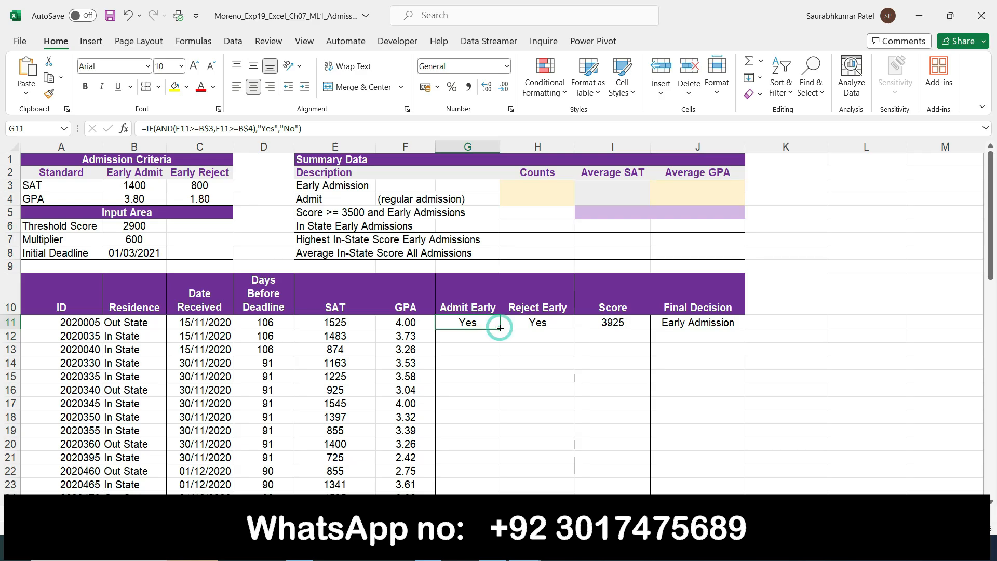
double_click(500, 329)
scroll(507, 367, down, 14)
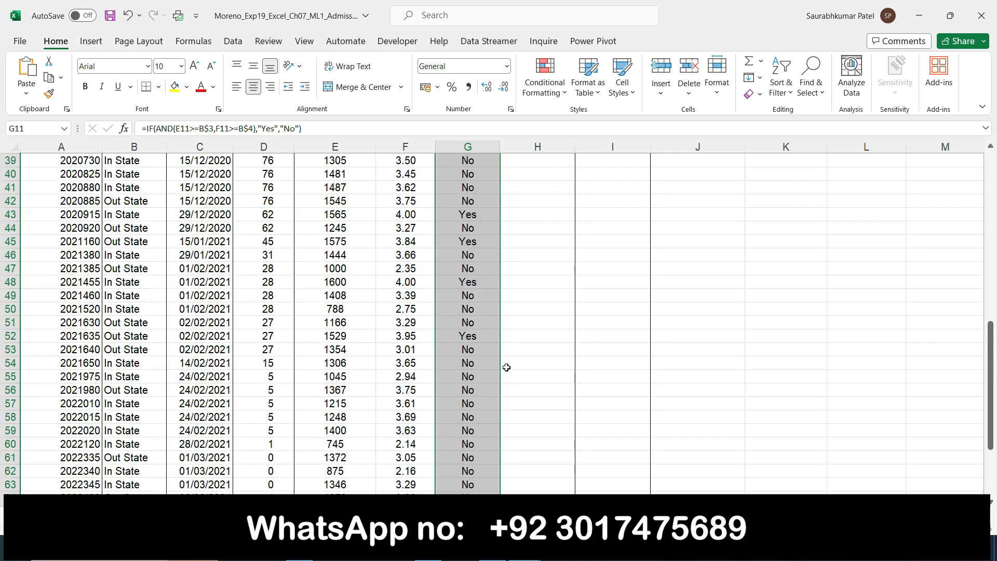
scroll(506, 367, up, 7)
scroll(506, 367, up, 8)
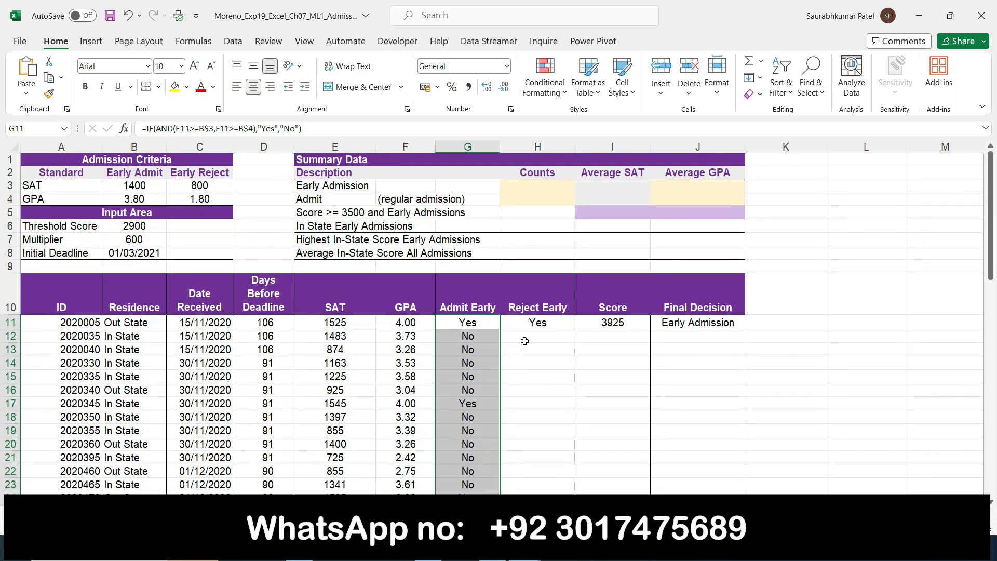
Fill the Reject Early formula in H11 and the Score formula in I11 down their columns to the last applicant row
click(533, 321)
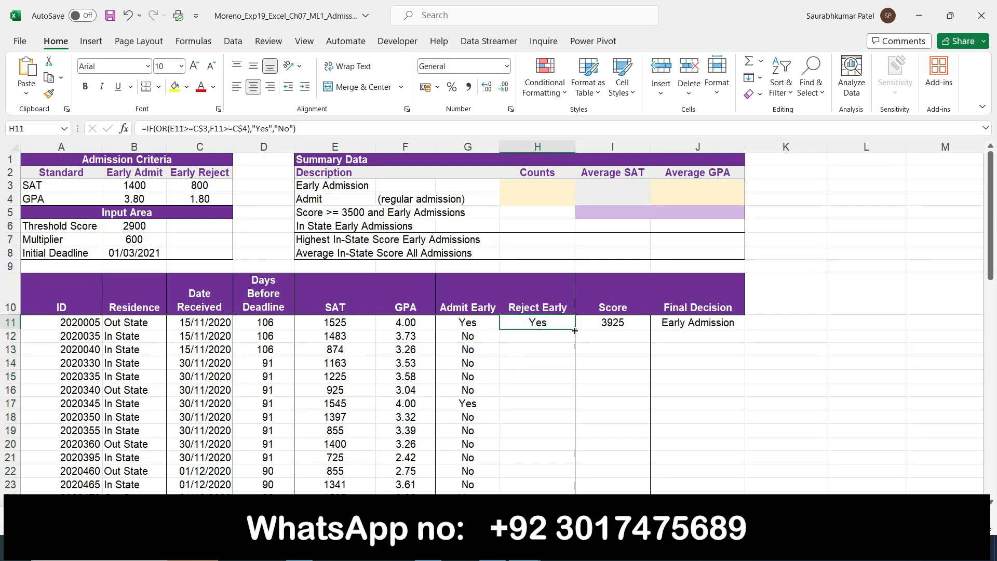
double_click(574, 330)
click(621, 322)
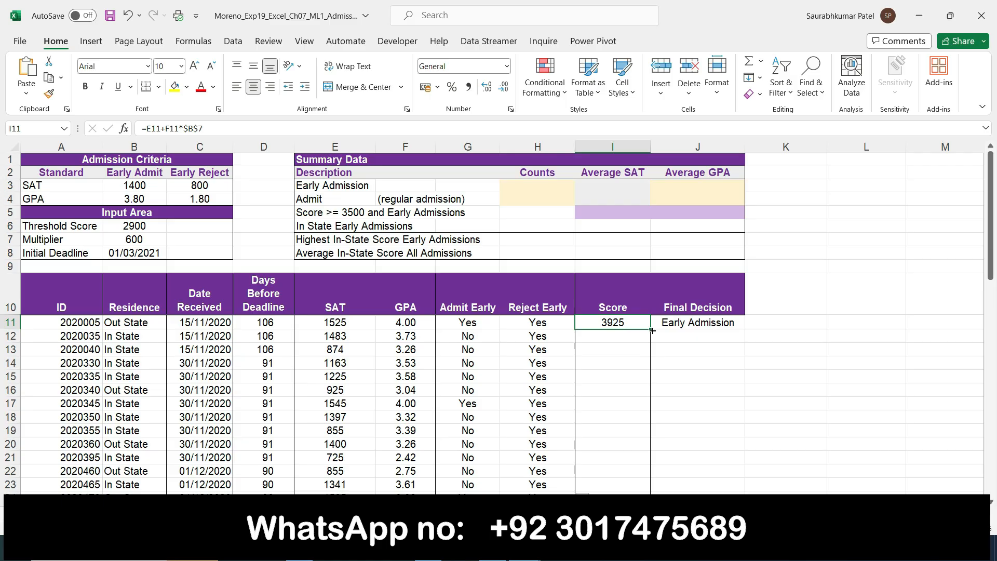
double_click(652, 330)
Fill the Final Decision formula in J11 down to row 67 and check the filled column
click(677, 322)
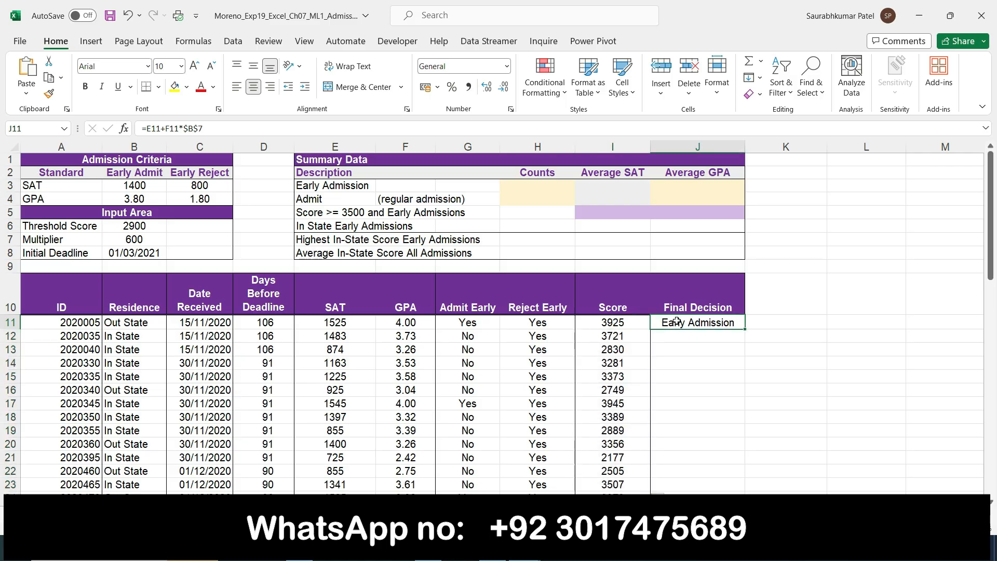
double_click(743, 328)
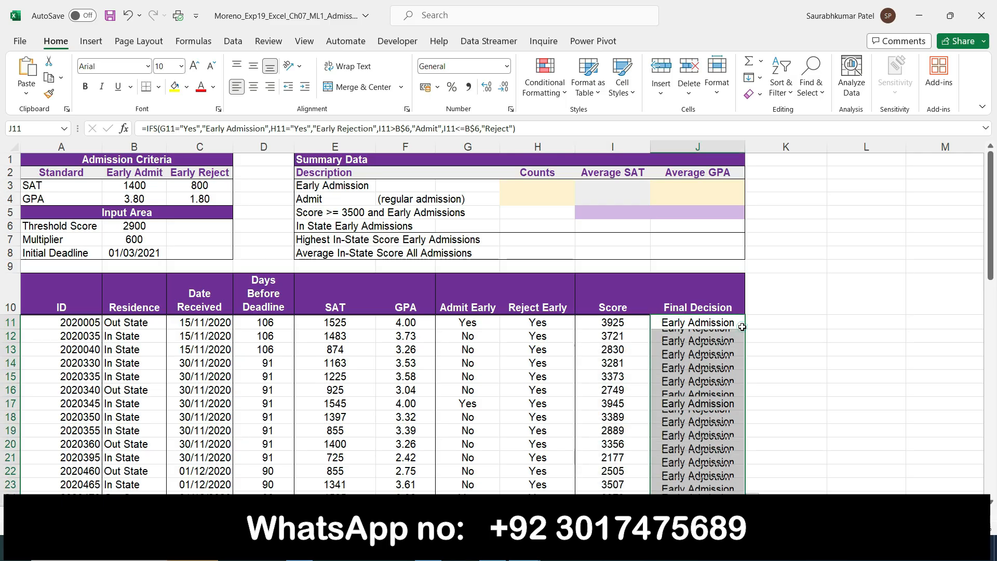
scroll(732, 378, down, 6)
scroll(732, 378, down, 7)
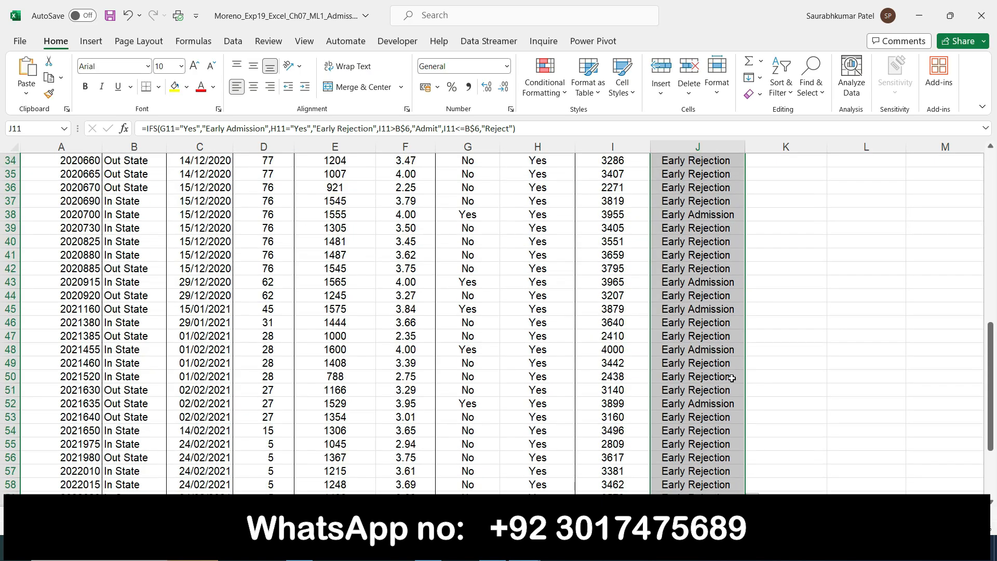
scroll(731, 378, down, 3)
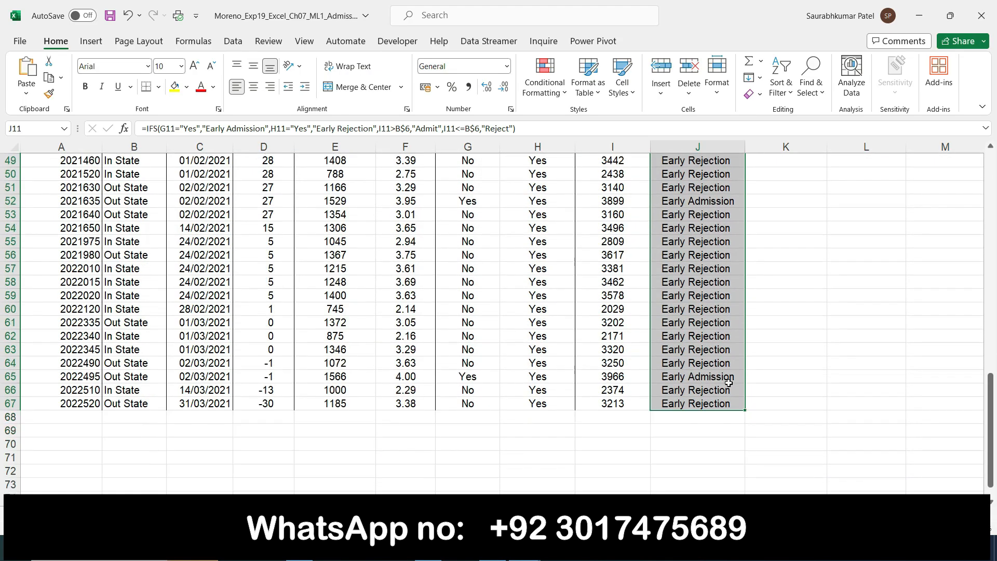
scroll(729, 380, up, 14)
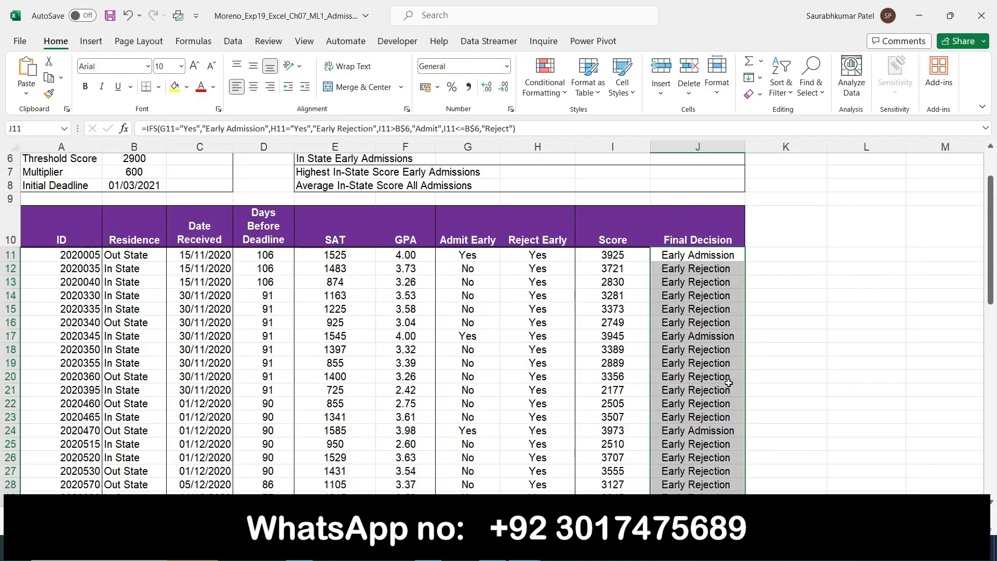
scroll(728, 383, up, 2)
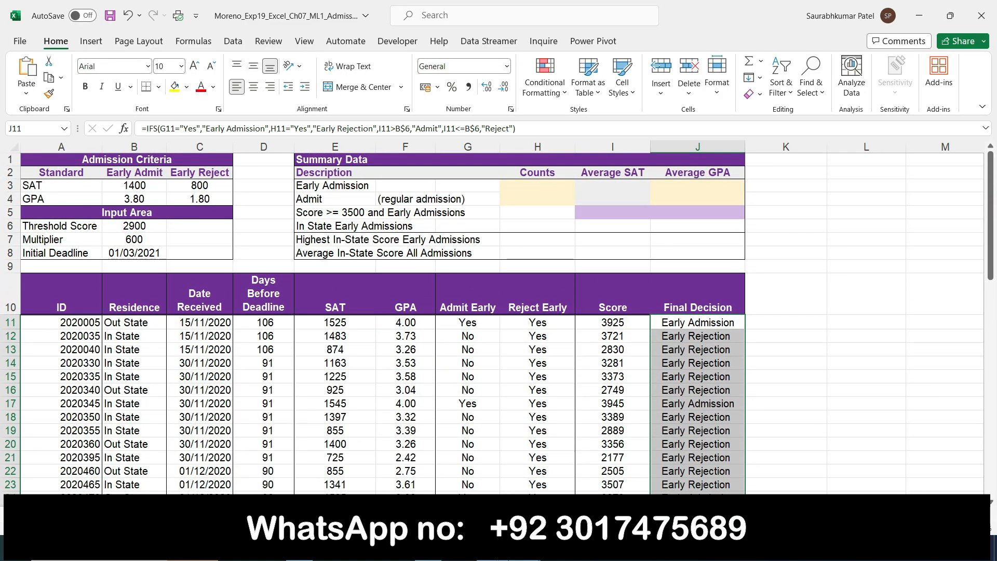
Switch to the Word instructions, skim the remaining steps, and clear the highlighting from step 8
click(493, 548)
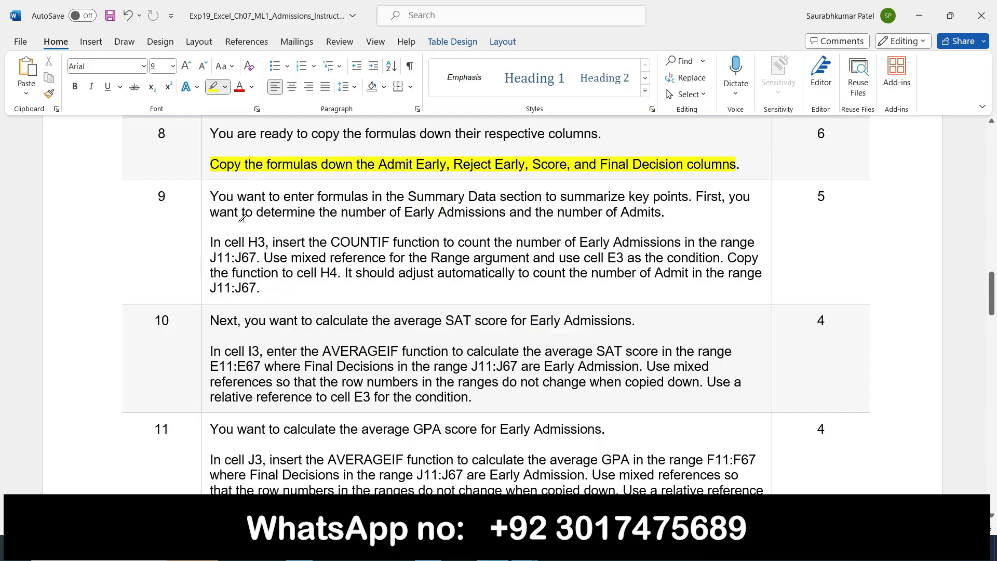
scroll(347, 316, down, 20)
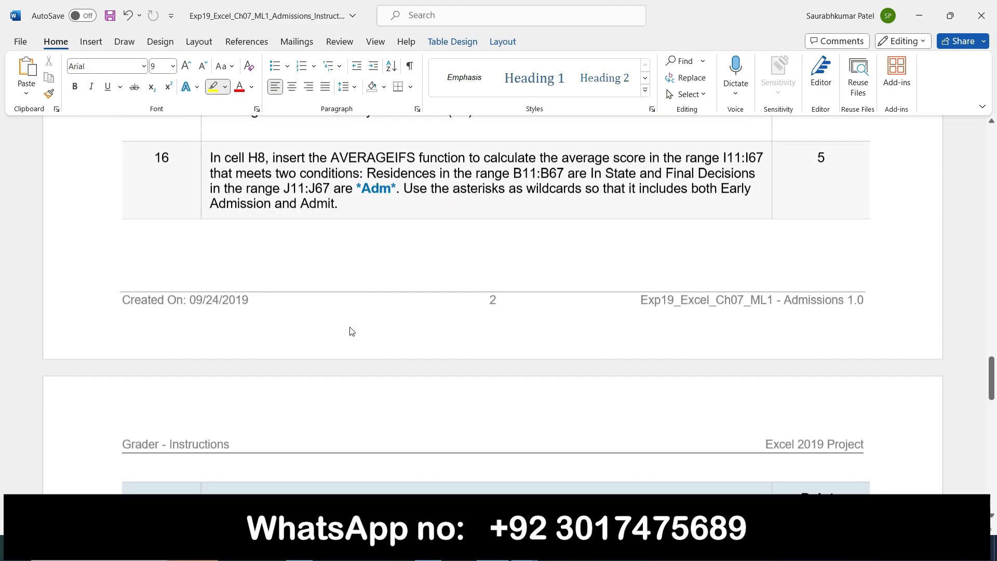
scroll(351, 327, up, 20)
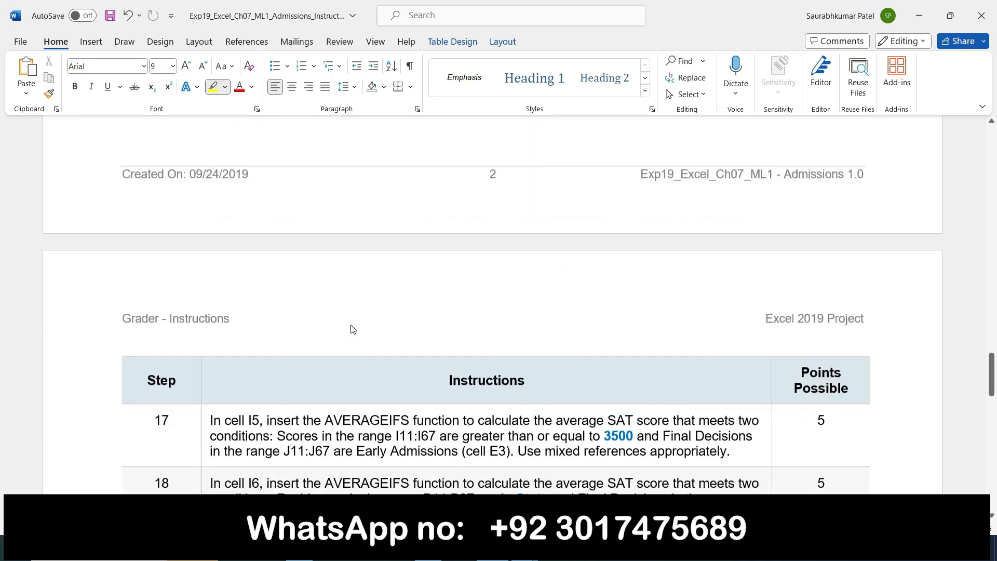
scroll(348, 322, up, 3)
scroll(347, 320, down, 2)
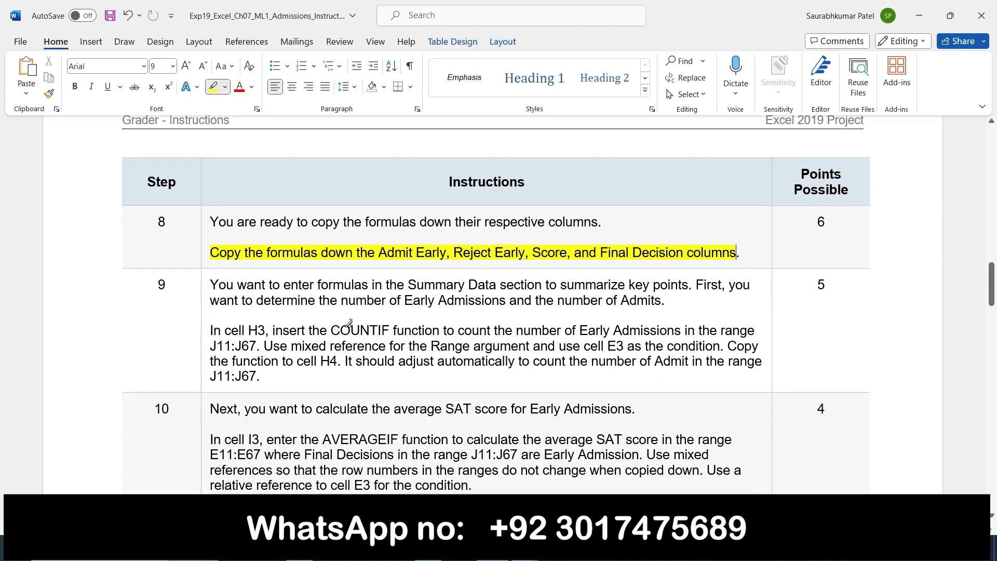
click(206, 252)
click(206, 252)
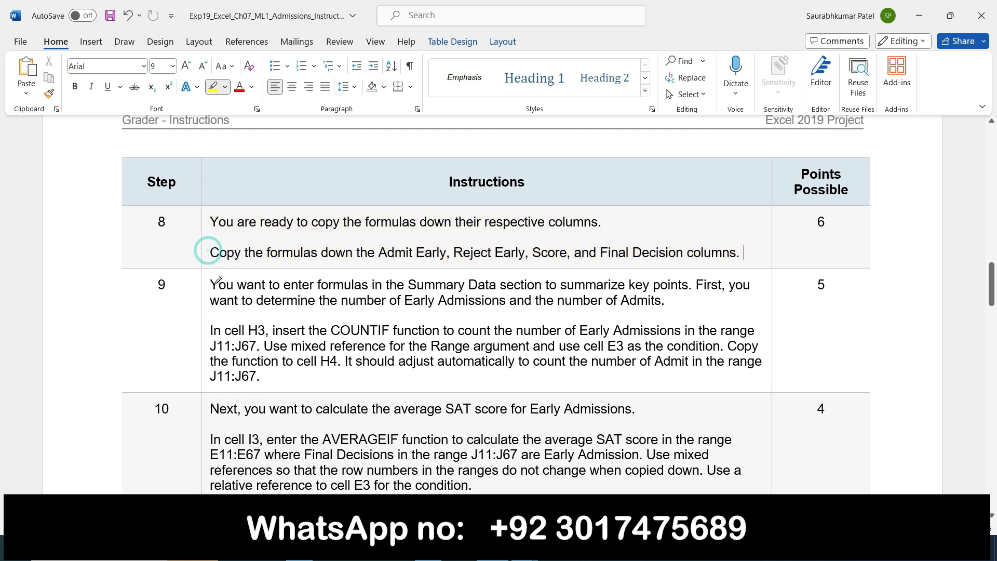
Clear the highlighting from all of step 9 and highlight only "In cell H3, insert the COUNTIF"
click(206, 326)
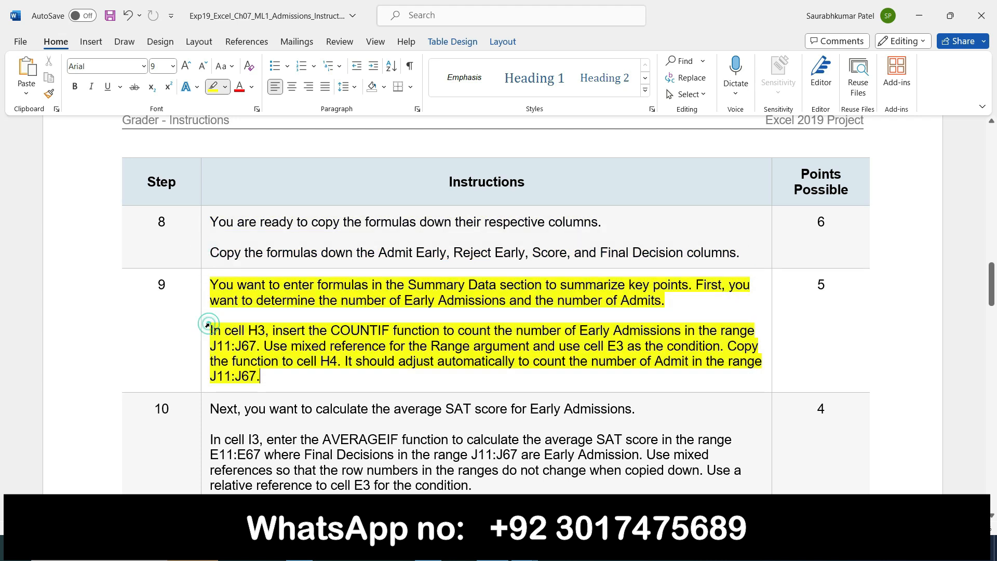
click(208, 327)
drag(211, 329, 389, 330)
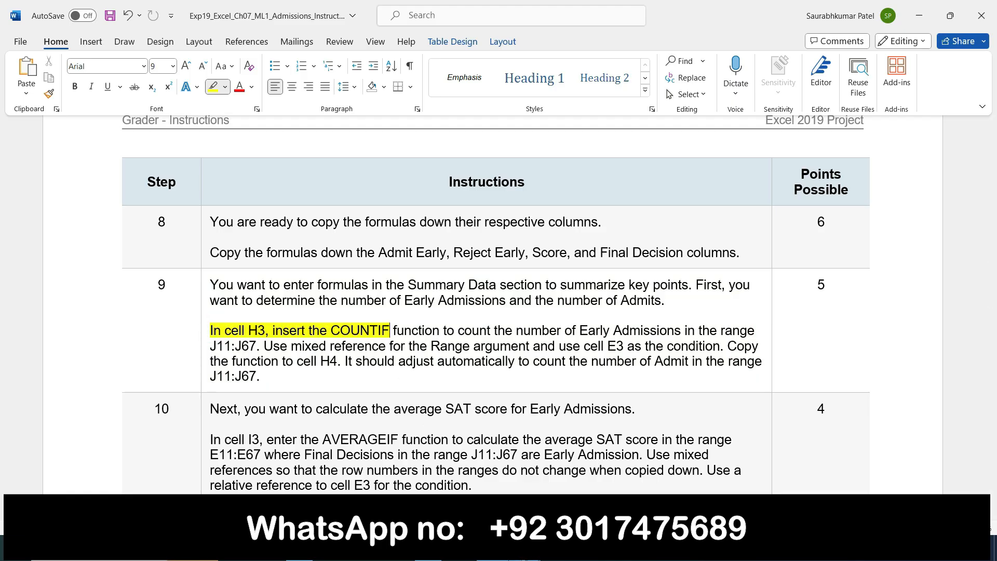
Switch to the Excel workbook and select cell H3, consulting step 9 in the Word instructions
mouse_move(524, 548)
click(582, 488)
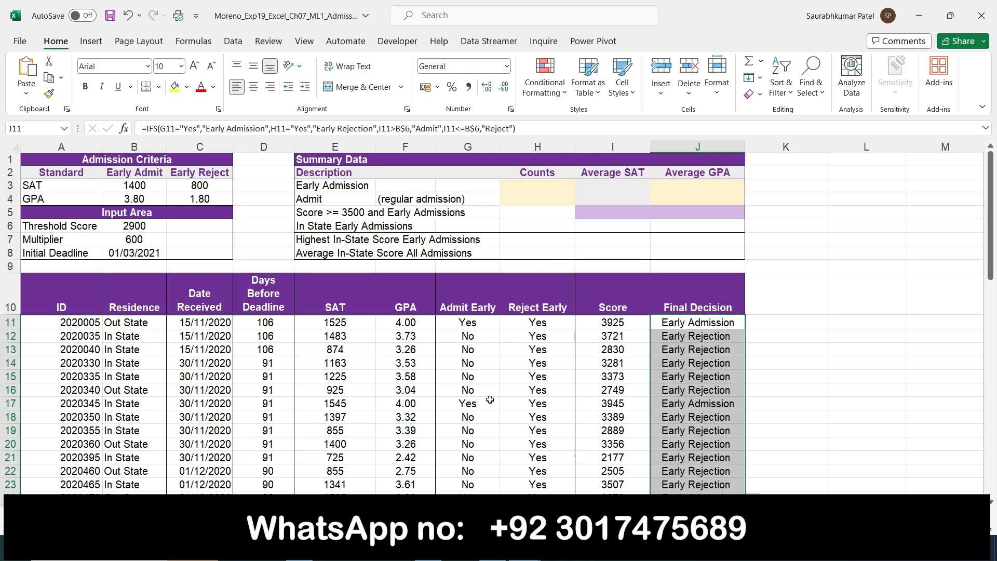
key(alt+Tab)
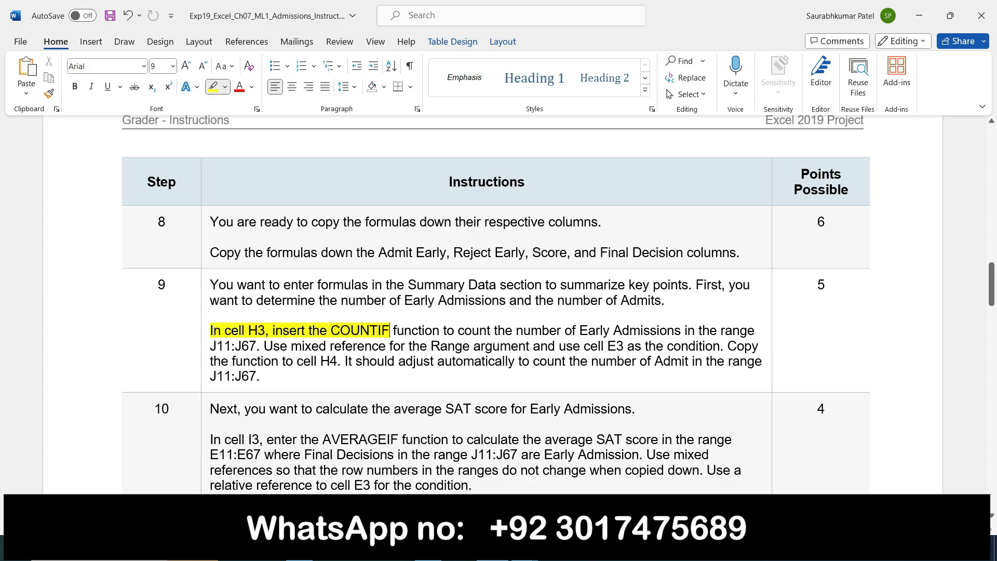
key(alt+Tab)
click(530, 185)
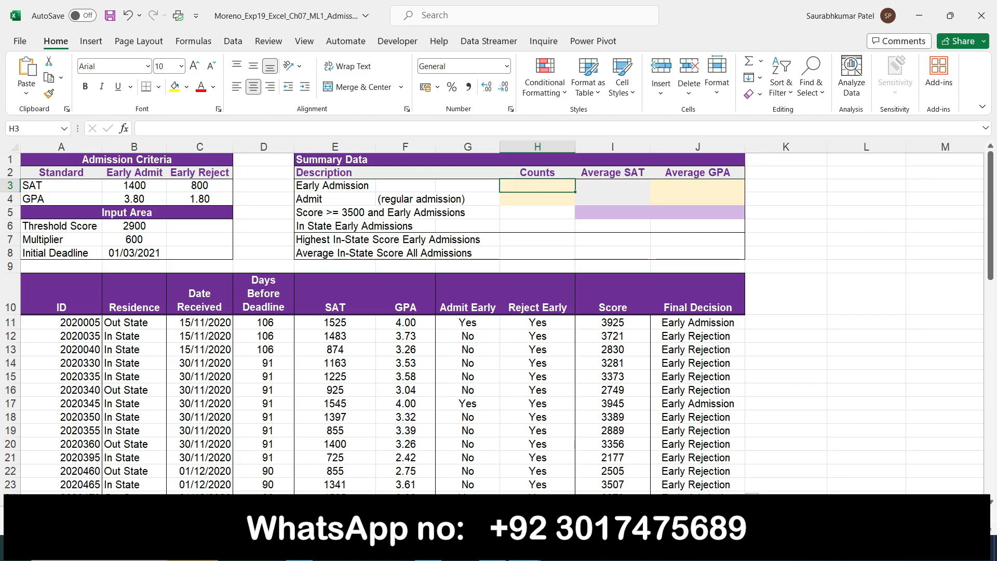
key(alt+Tab)
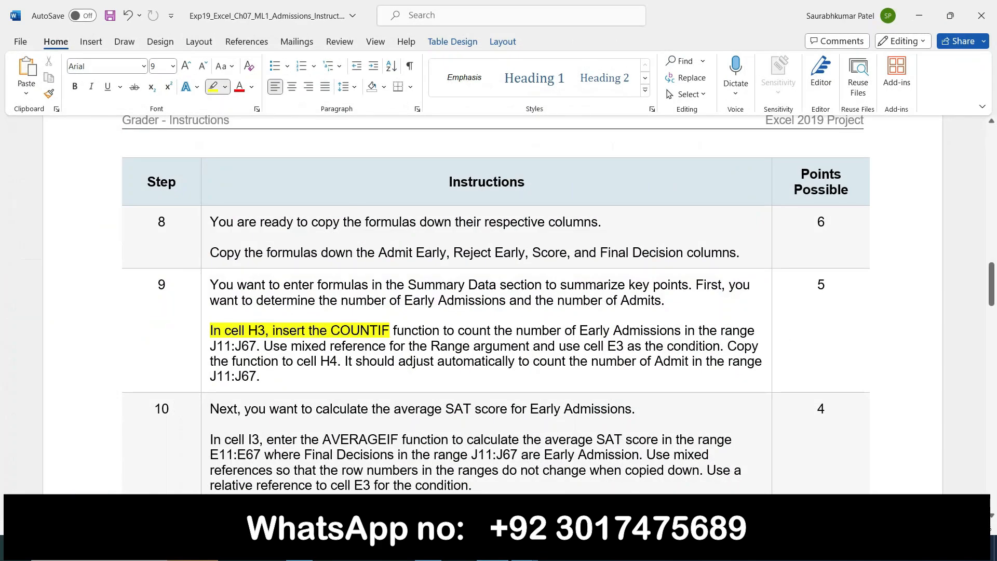
key(alt+Tab)
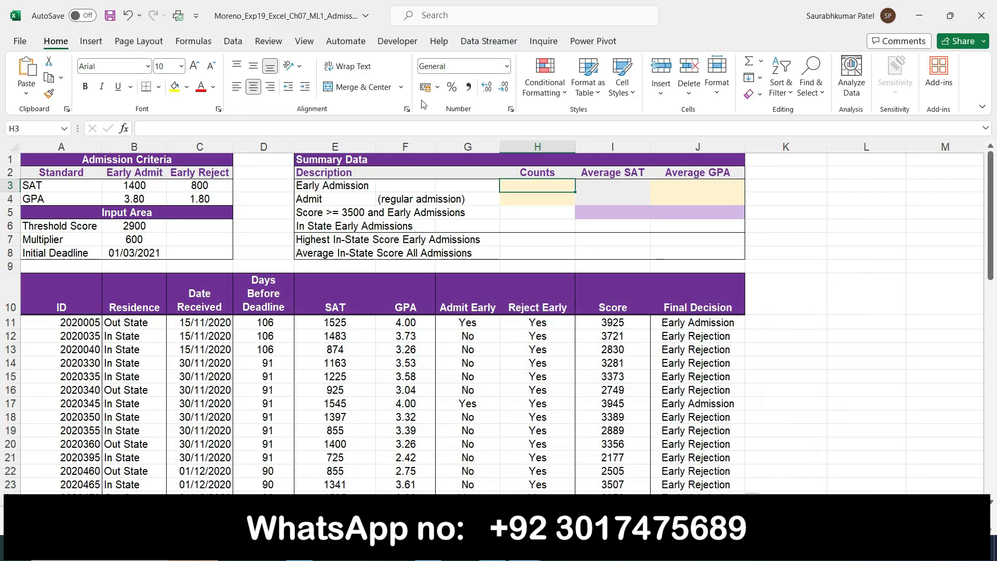
Enter the formula =COUNTIF(J$11:J$67,E3) in cell H3, consulting step 9 in the Word instructions
text(=)
click(227, 127)
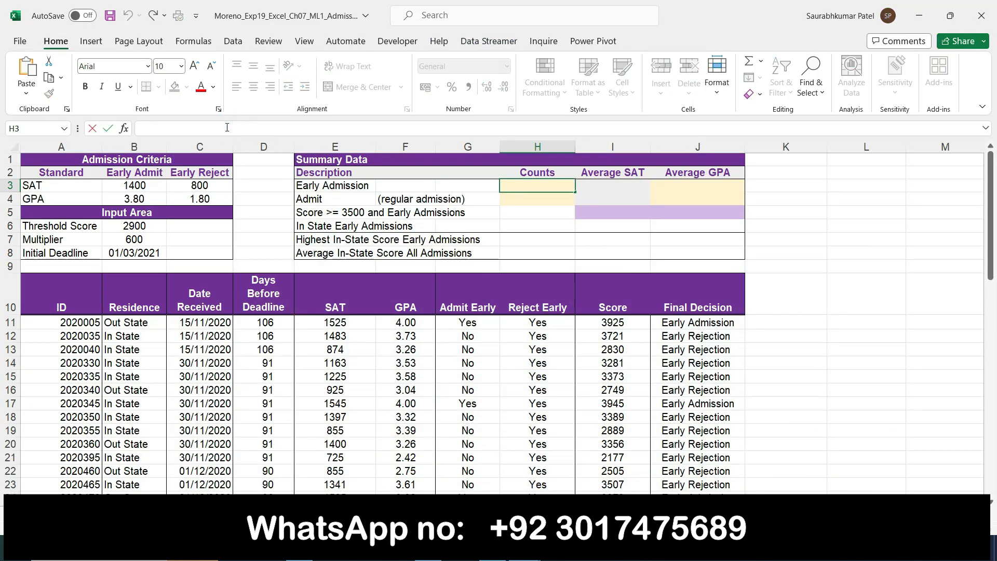
text(countif)
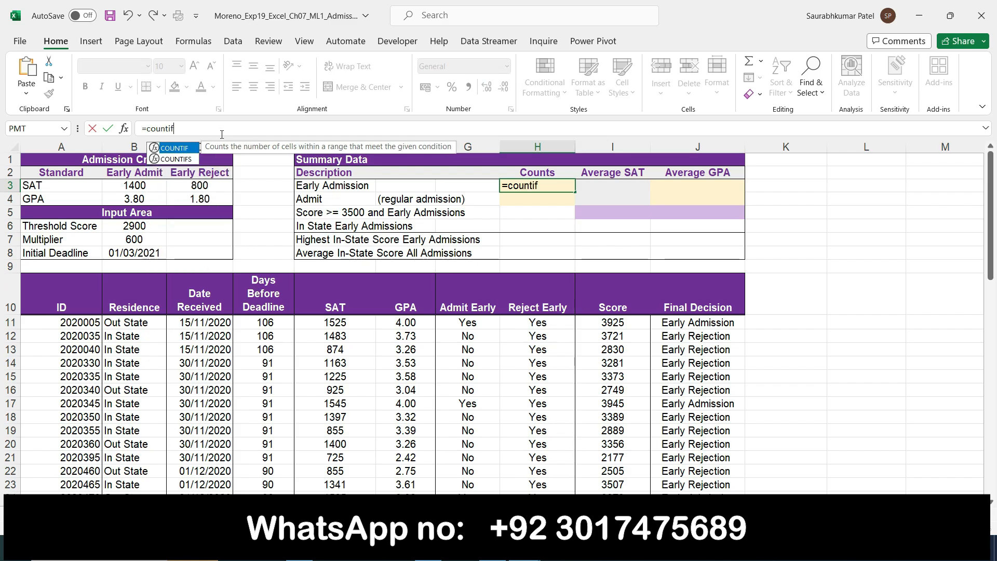
double_click(168, 150)
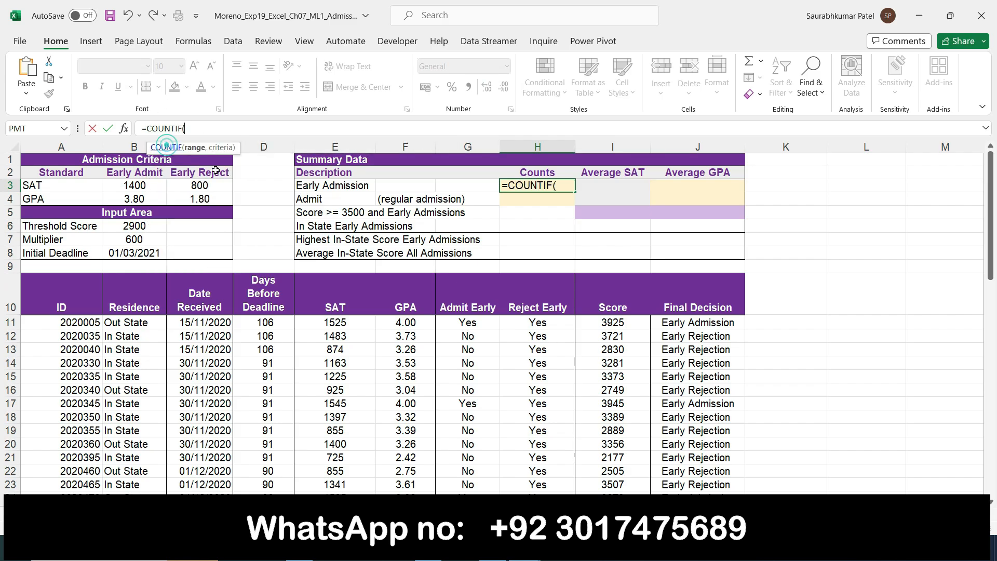
click(525, 548)
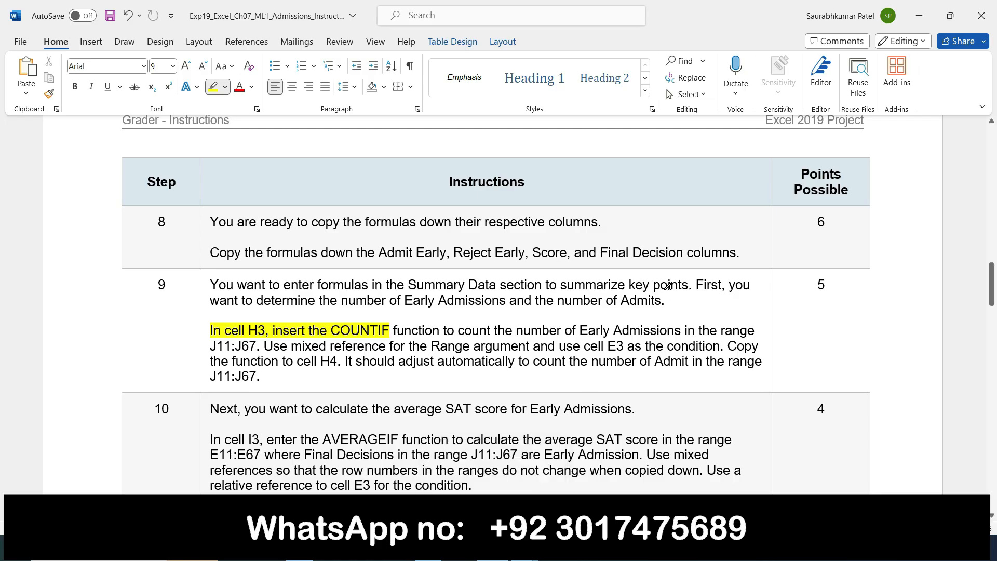
key(alt+Tab)
click(865, 403)
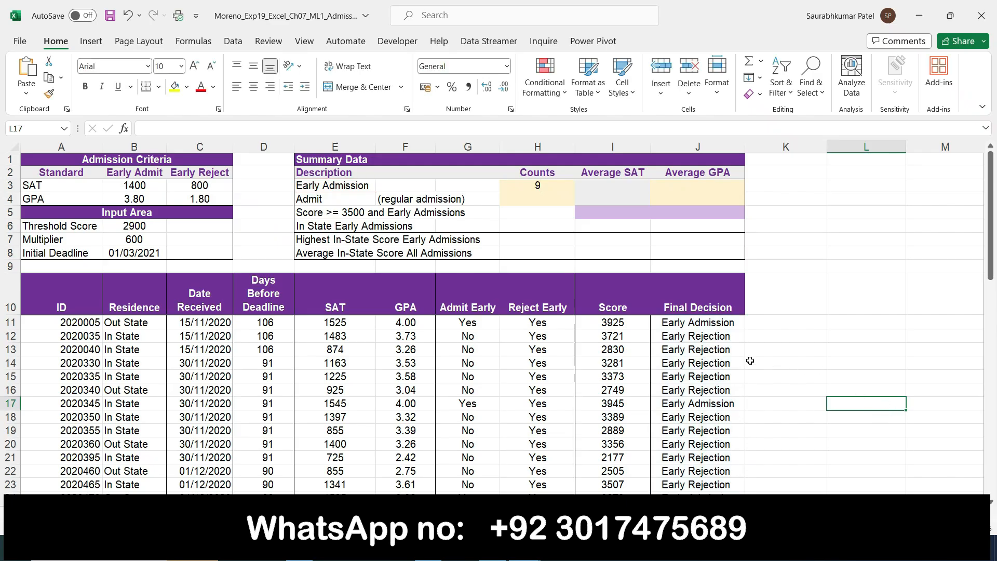
click(529, 183)
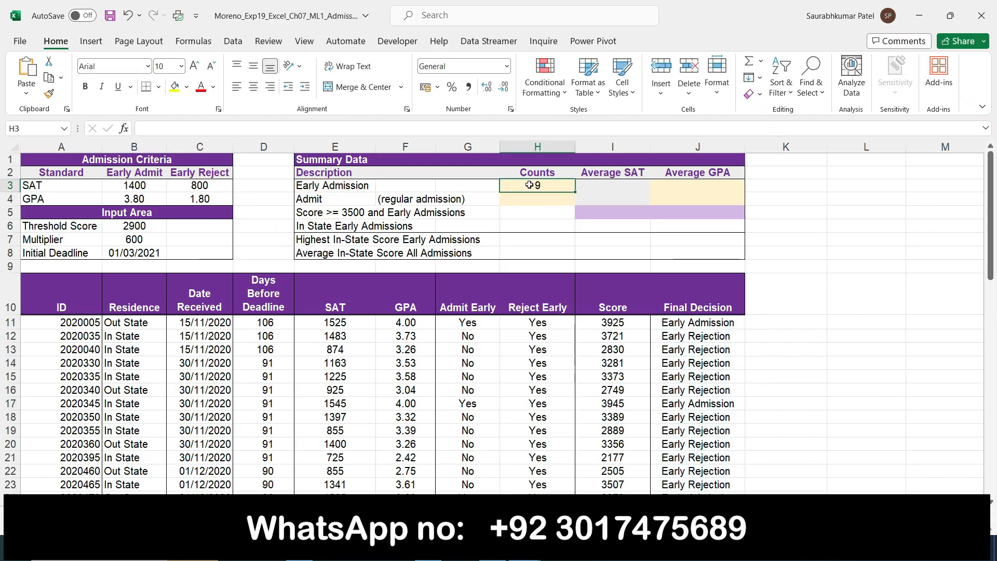
Return to the working Admissions workbook and copy the COUNTIF formula from H3 to H4
key(alt+Tab)
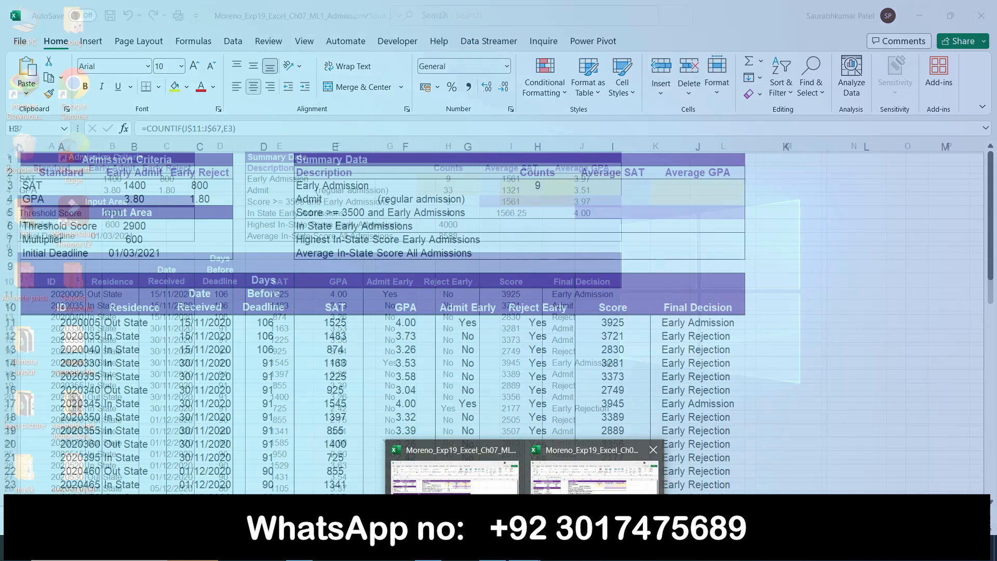
click(593, 482)
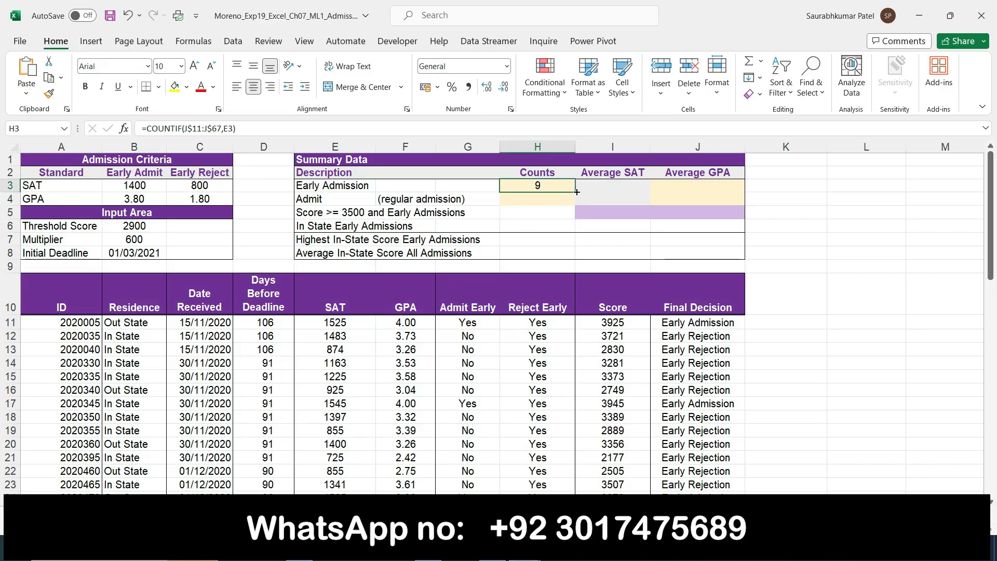
drag(575, 193, 575, 205)
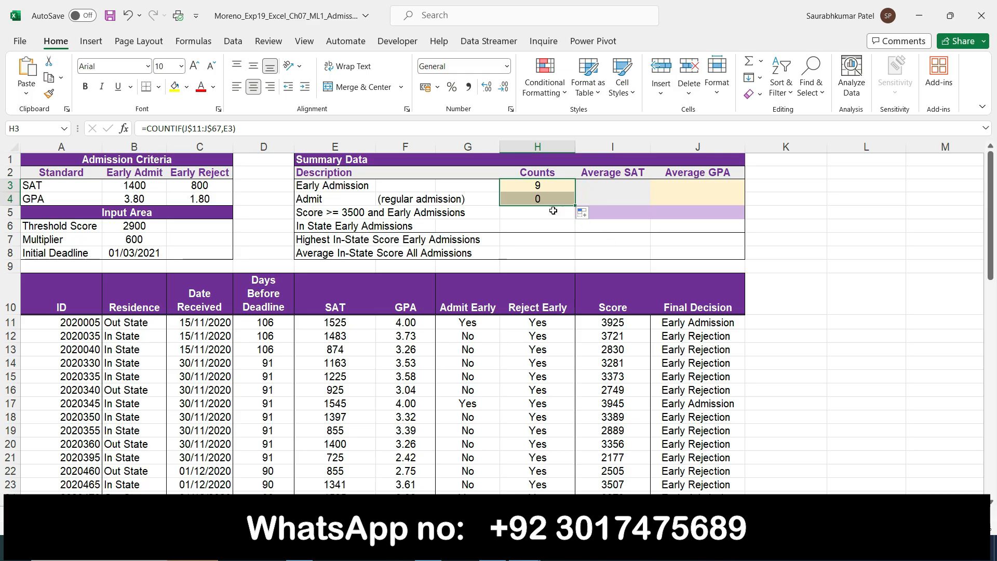
Make the COUNTIF criterion in H3 absolute as $E$3 and fill the formula down to H4
click(537, 186)
click(230, 128)
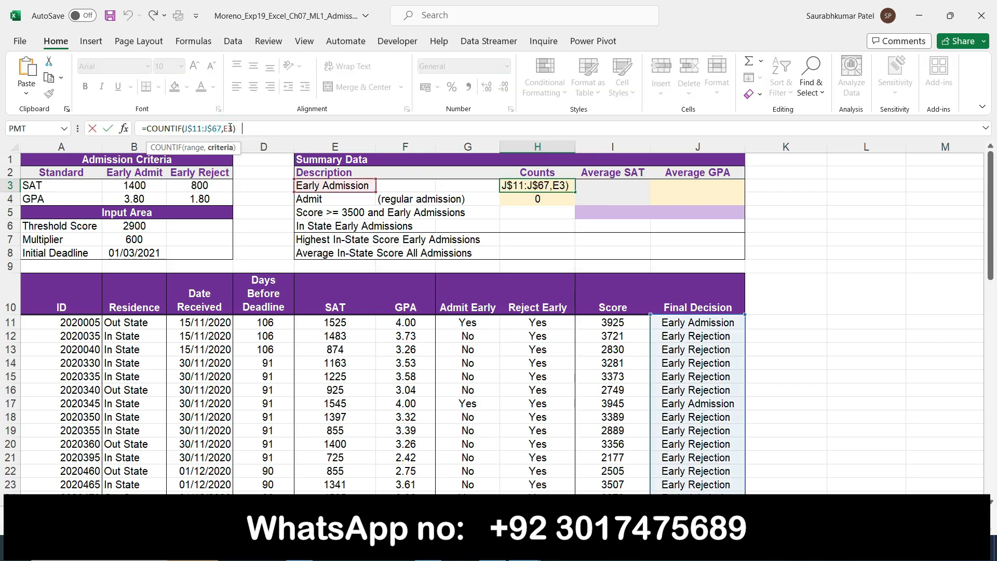
click(253, 127)
key(Return)
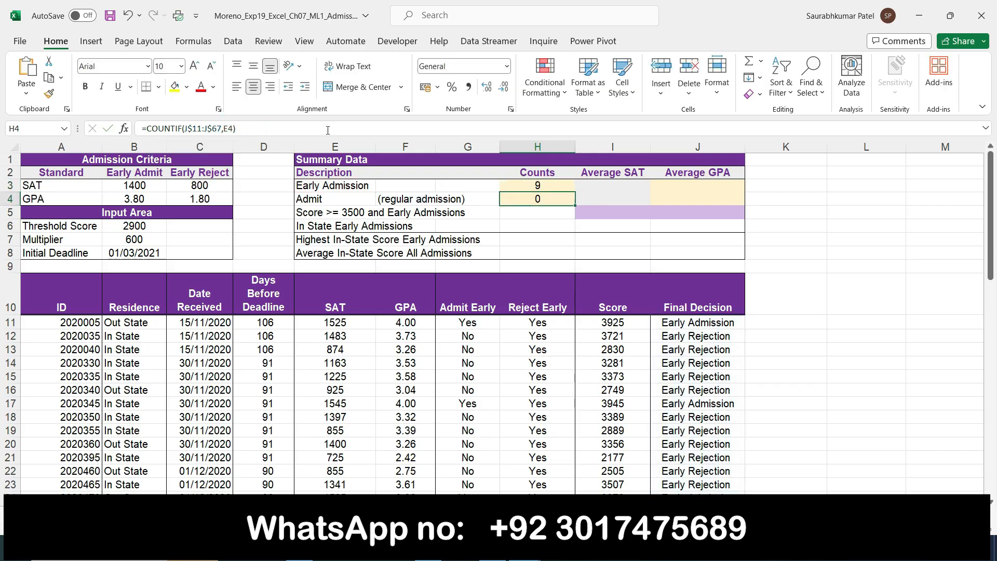
click(536, 182)
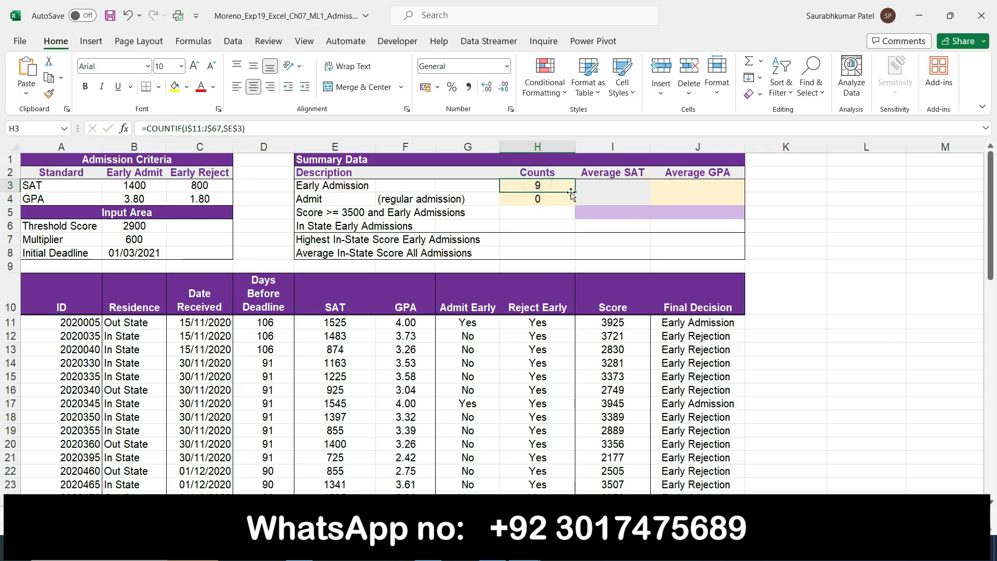
drag(576, 192, 577, 204)
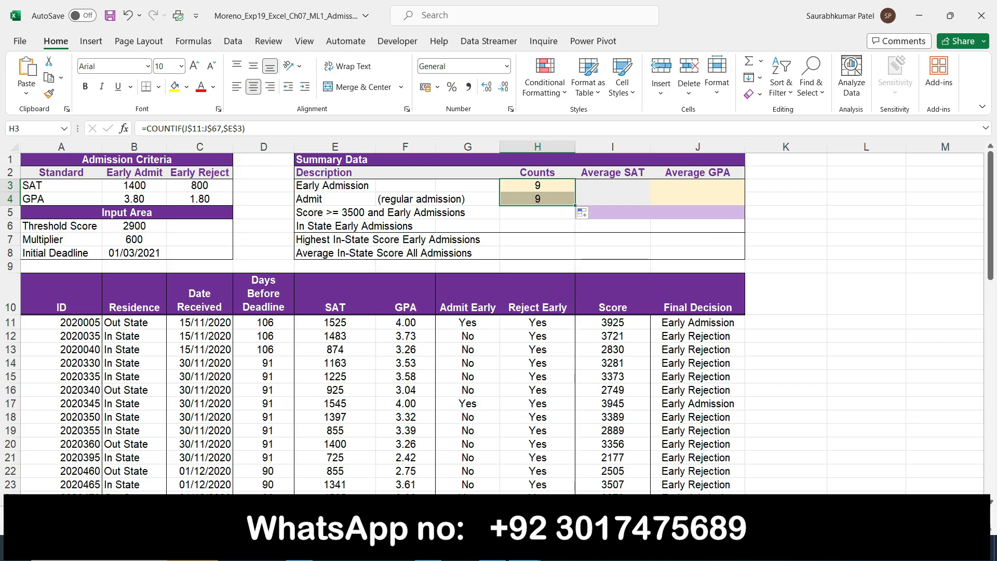
Switch to the solution workbook and review its Summary Data, the applicant rows, and the Admissions by State map sheet
key(alt+Tab)
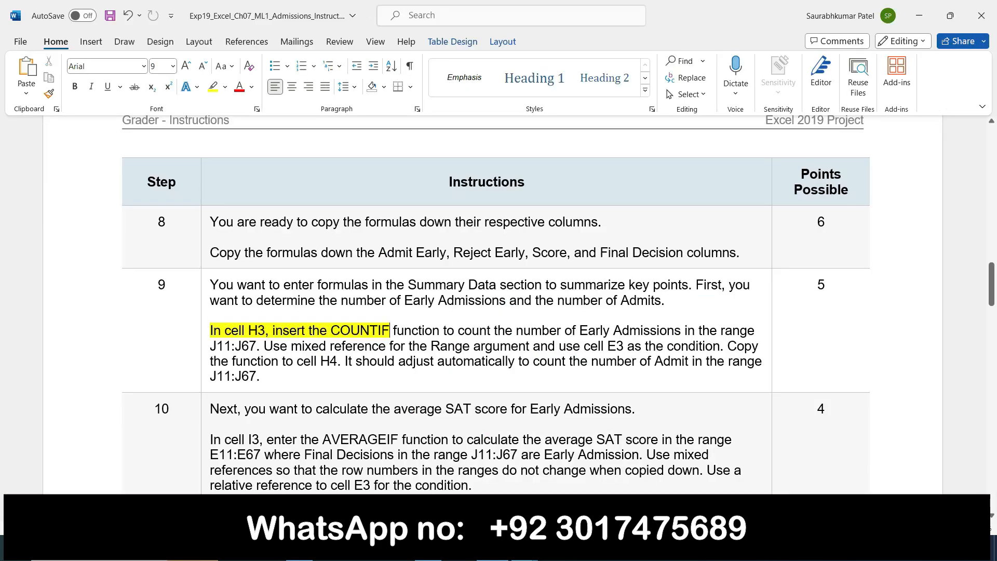
key(alt+Tab)
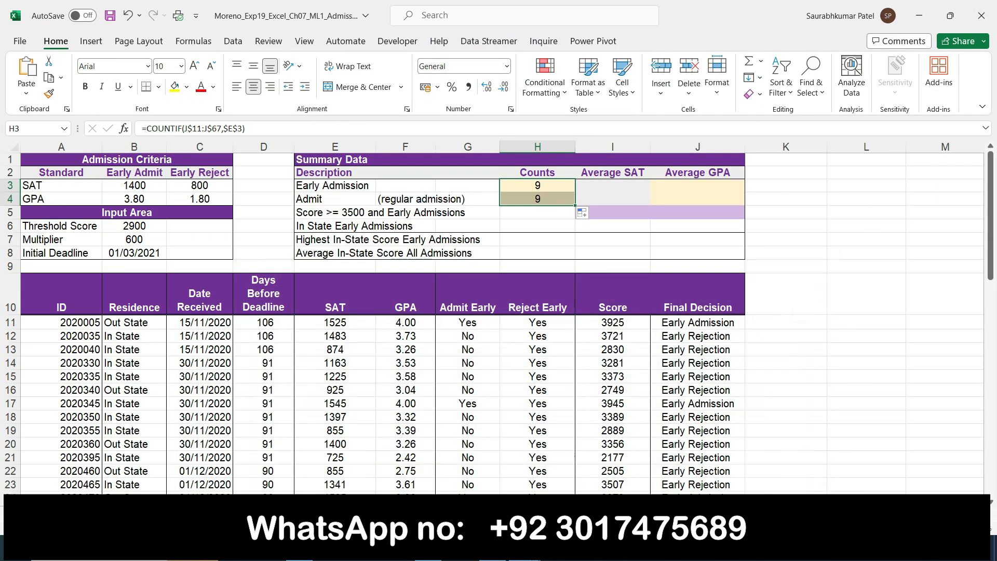
click(509, 450)
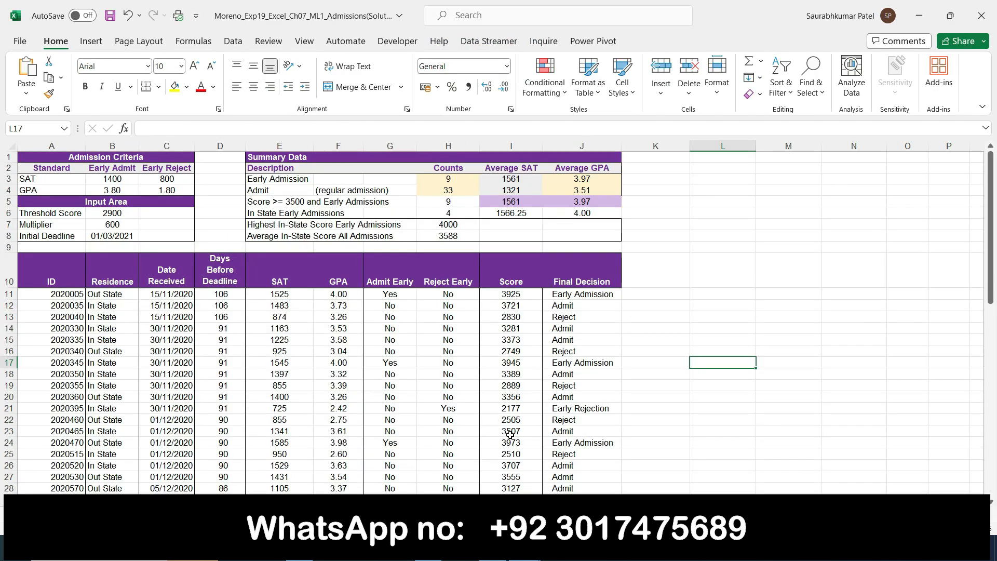
scroll(510, 435, down, 20)
scroll(509, 385, up, 18)
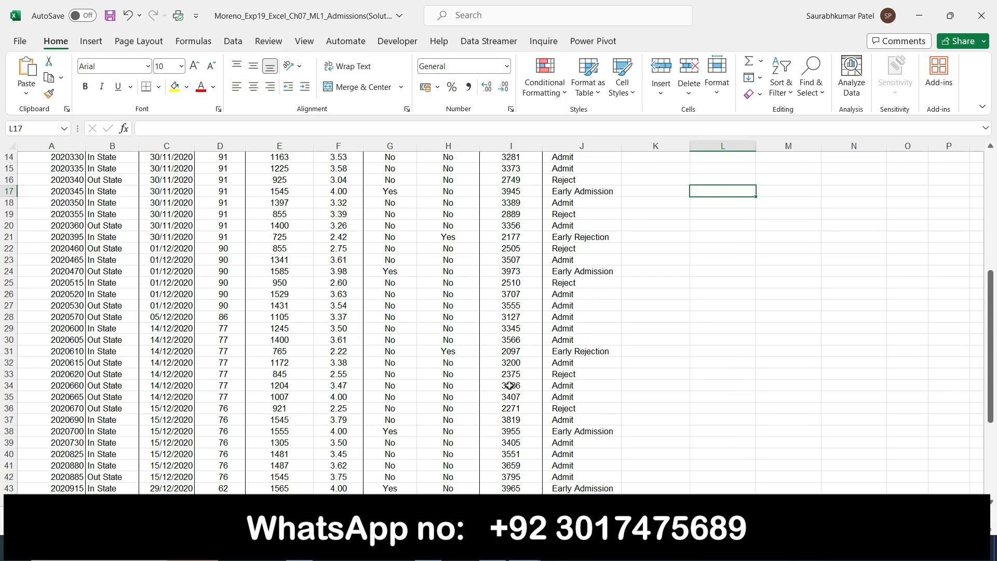
scroll(510, 386, up, 5)
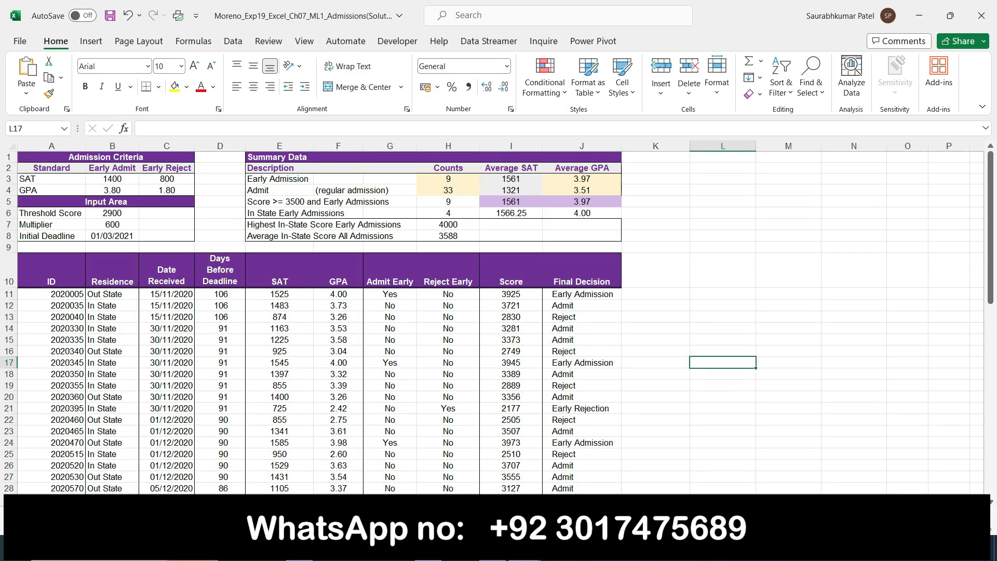
scroll(749, 438, up, 2)
scroll(749, 438, up, 1)
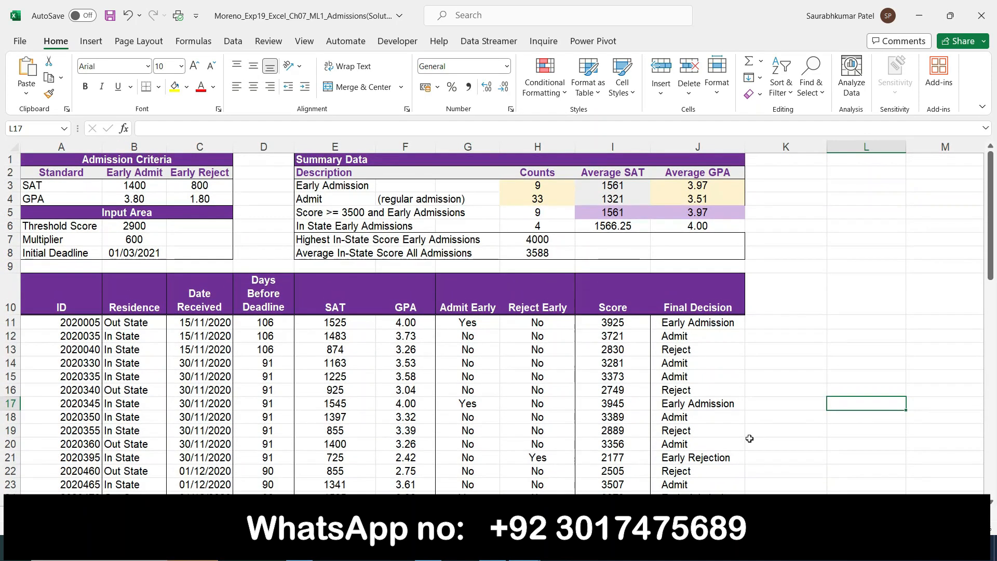
scroll(455, 360, down, 9)
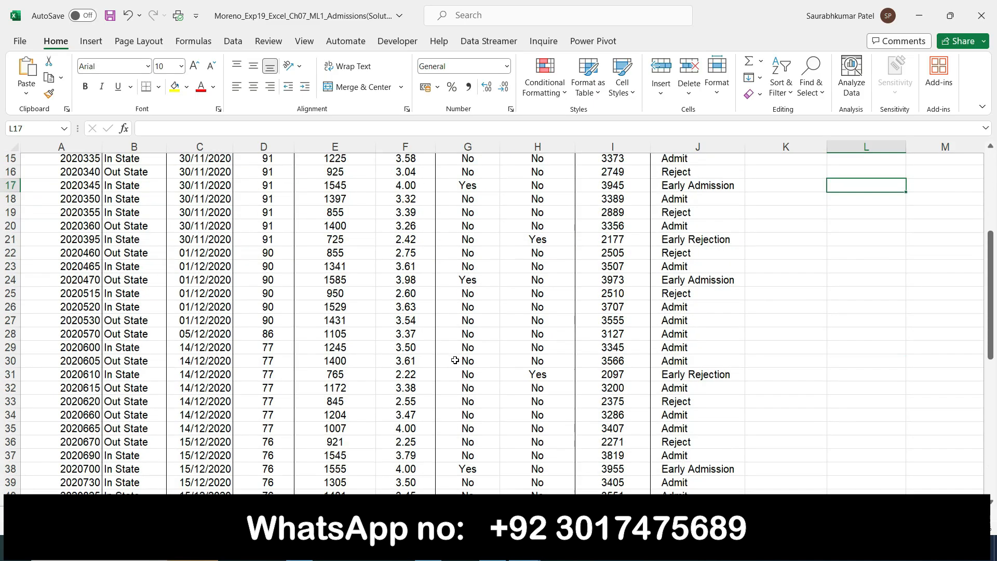
scroll(455, 360, down, 7)
scroll(455, 360, up, 16)
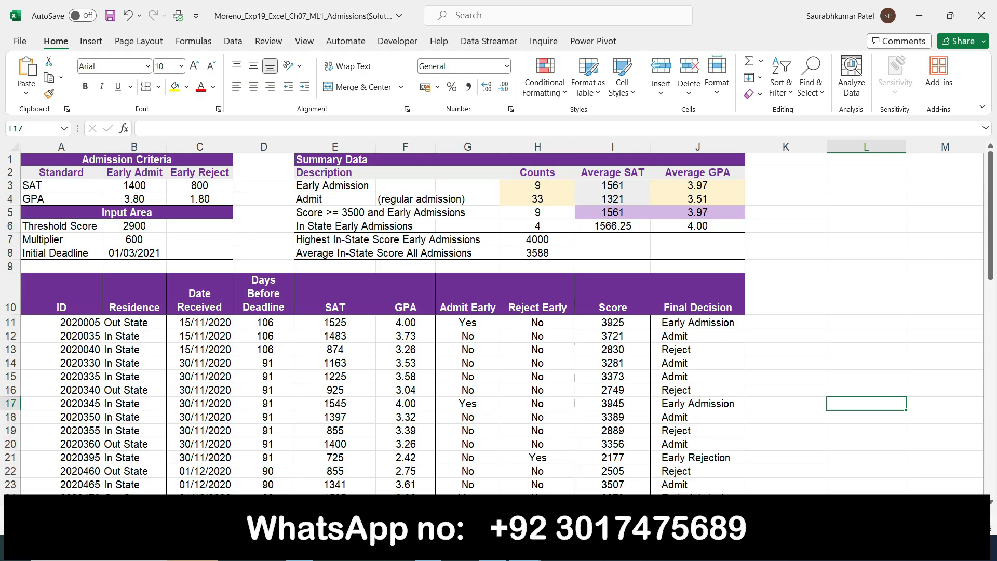
click(172, 513)
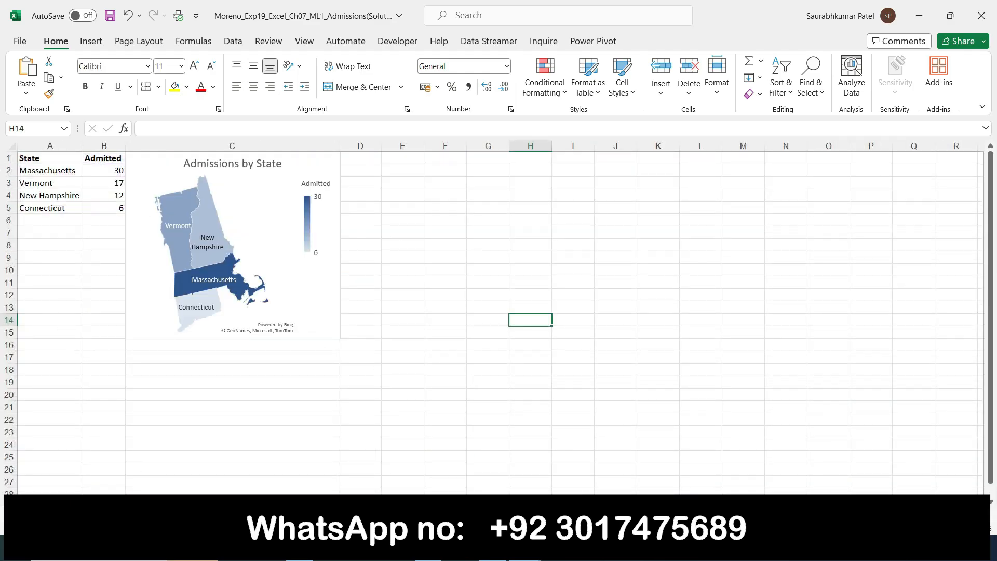
click(89, 513)
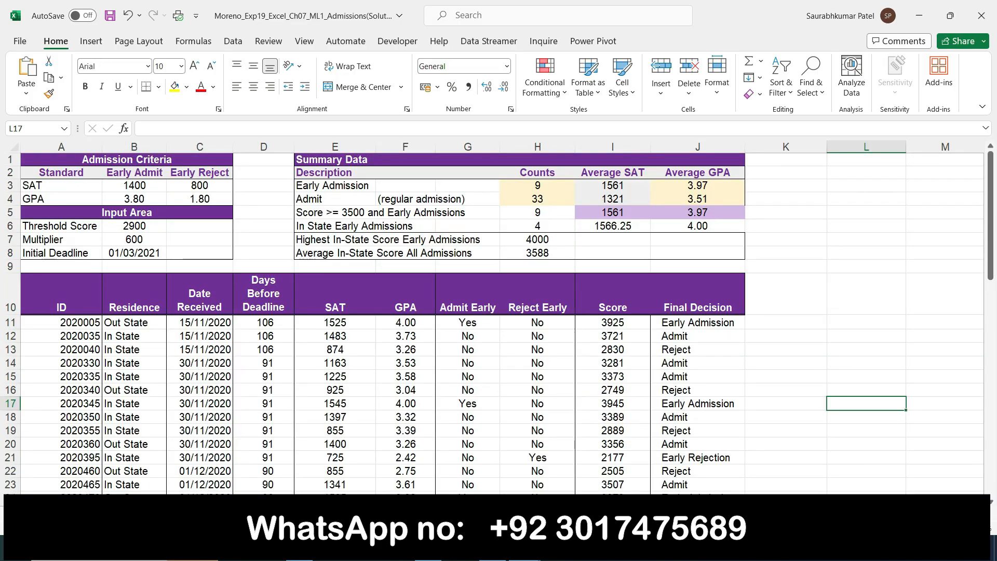
Switch to the Word instructions and skim all steps from the project description through step 23
click(492, 549)
scroll(480, 440, up, 13)
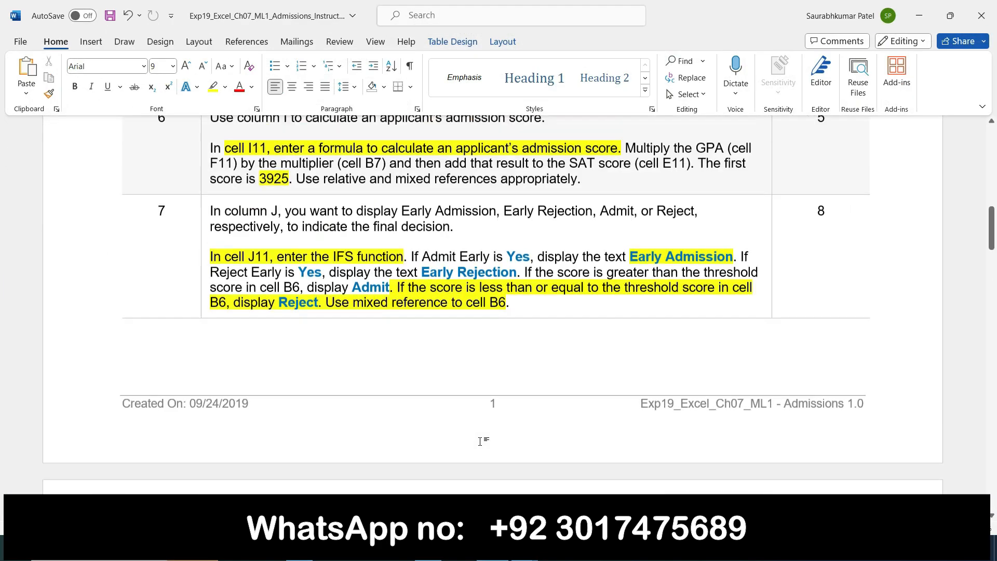
scroll(481, 441, up, 6)
scroll(481, 439, down, 15)
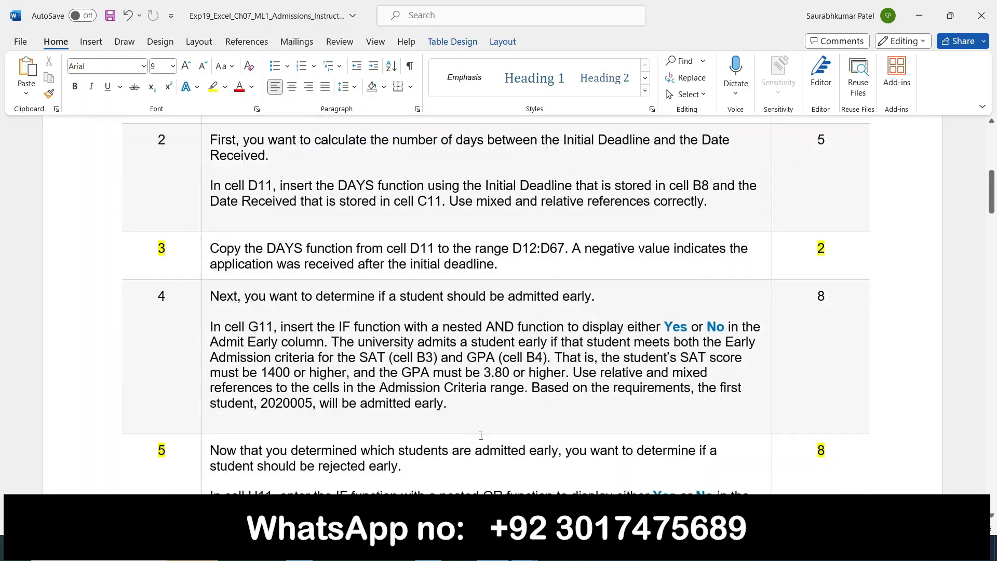
scroll(481, 436, down, 12)
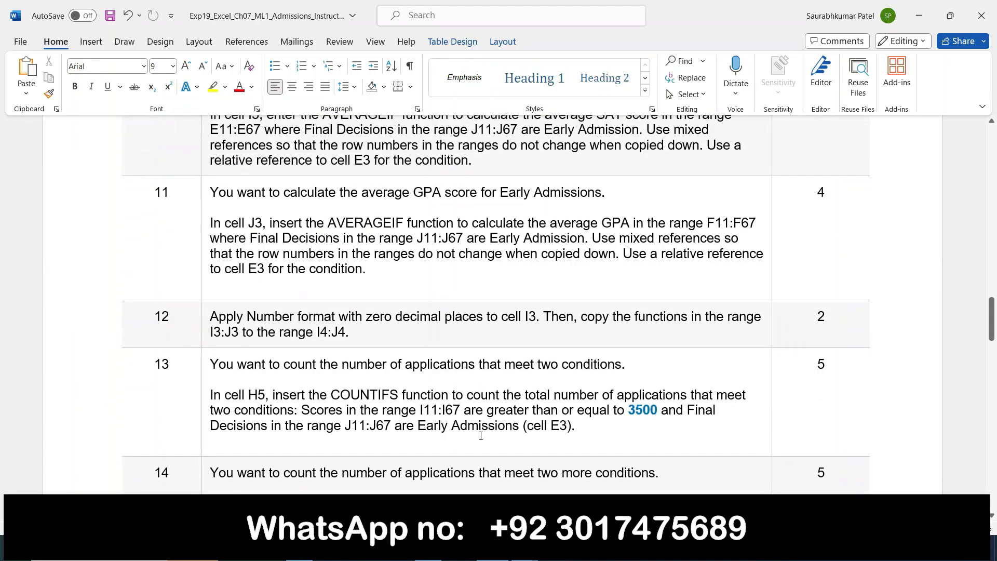
scroll(481, 435, down, 14)
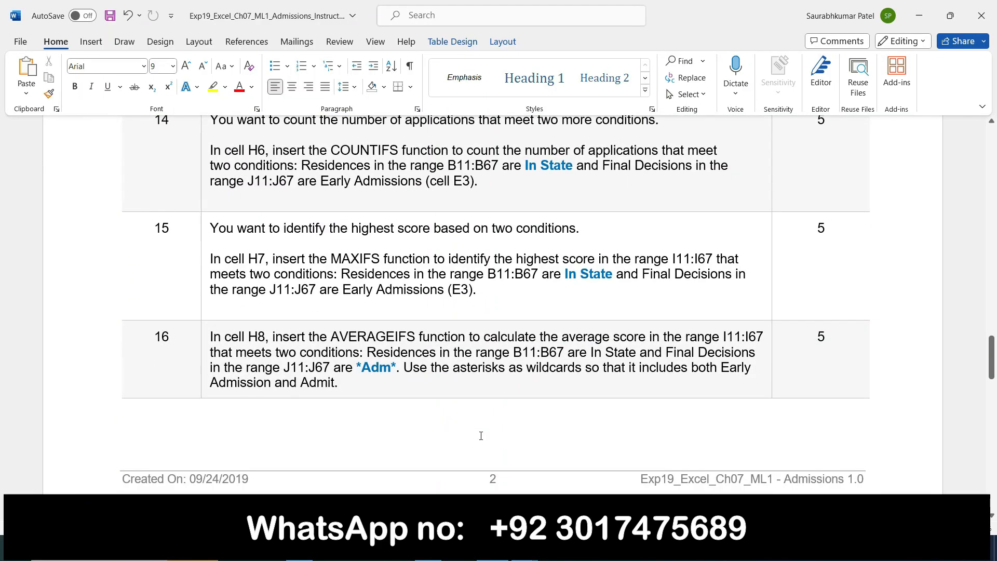
scroll(480, 436, down, 1)
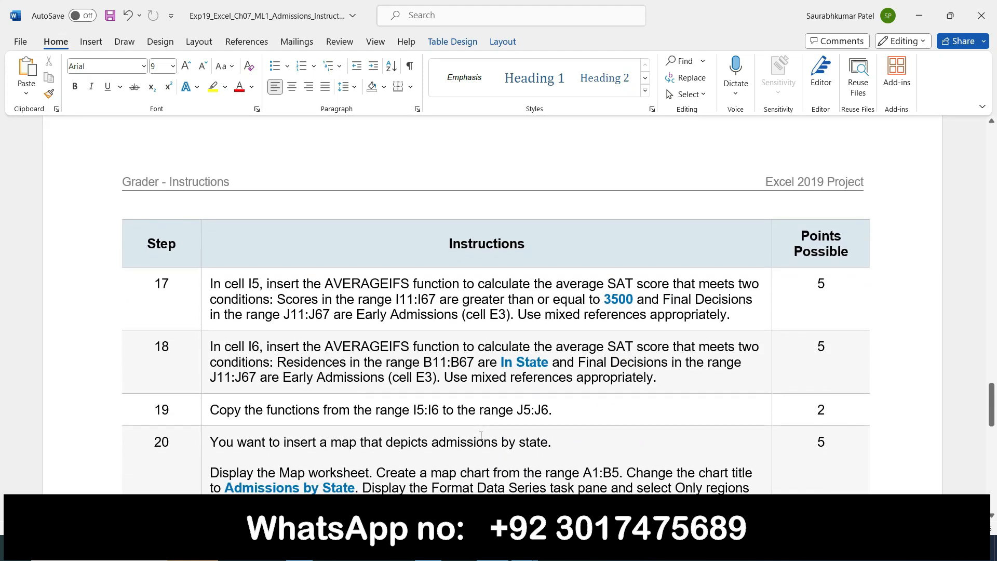
scroll(480, 436, down, 11)
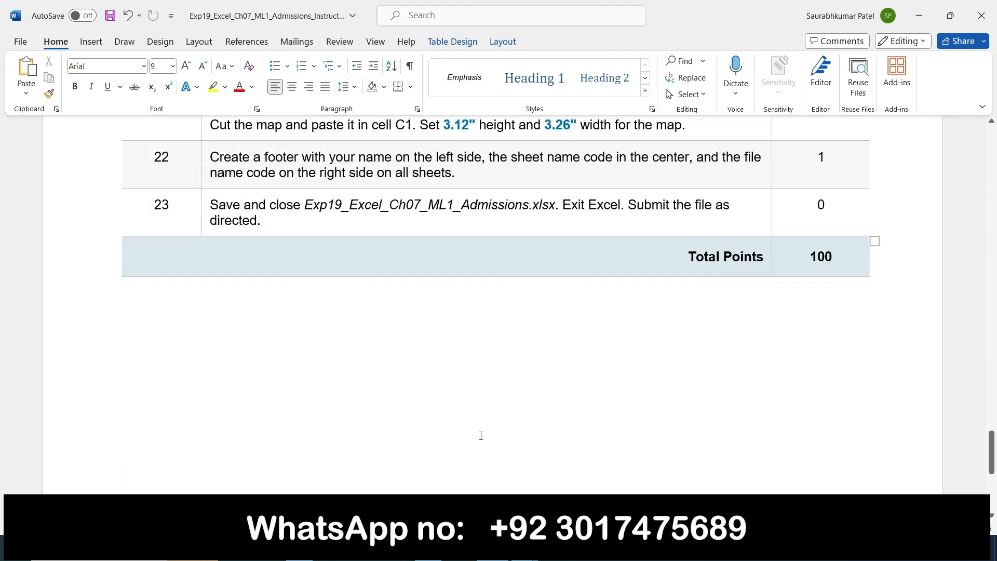
scroll(480, 438, up, 15)
scroll(481, 439, up, 20)
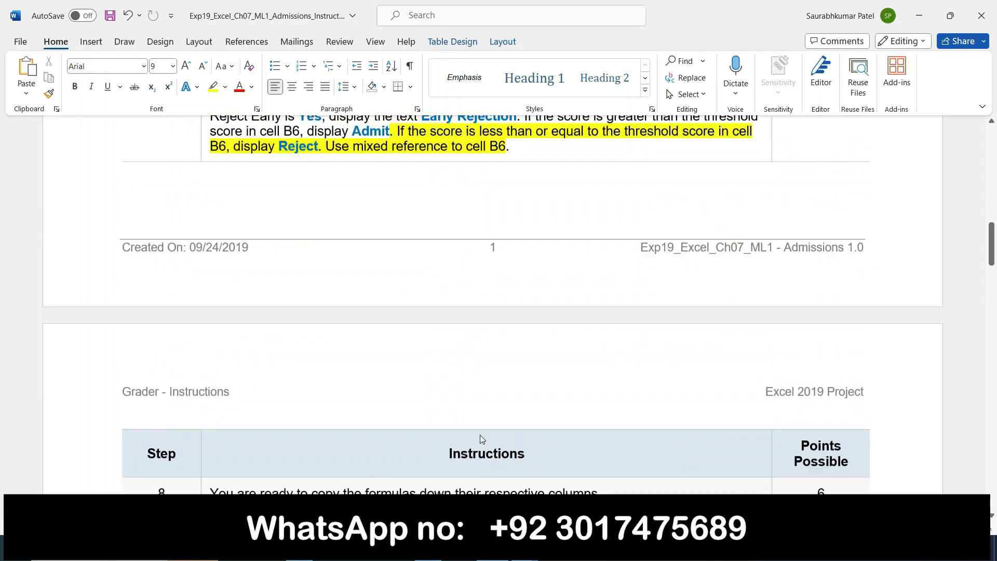
scroll(481, 435, down, 2)
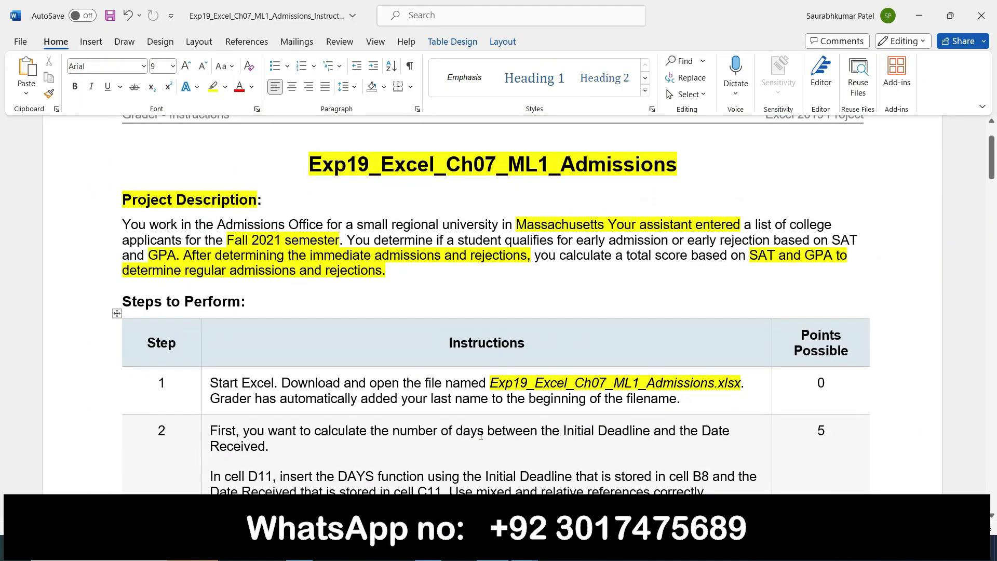
Look through the solution workbook's applicant data and map sheet once more, and return to the Word instructions
mouse_move(525, 549)
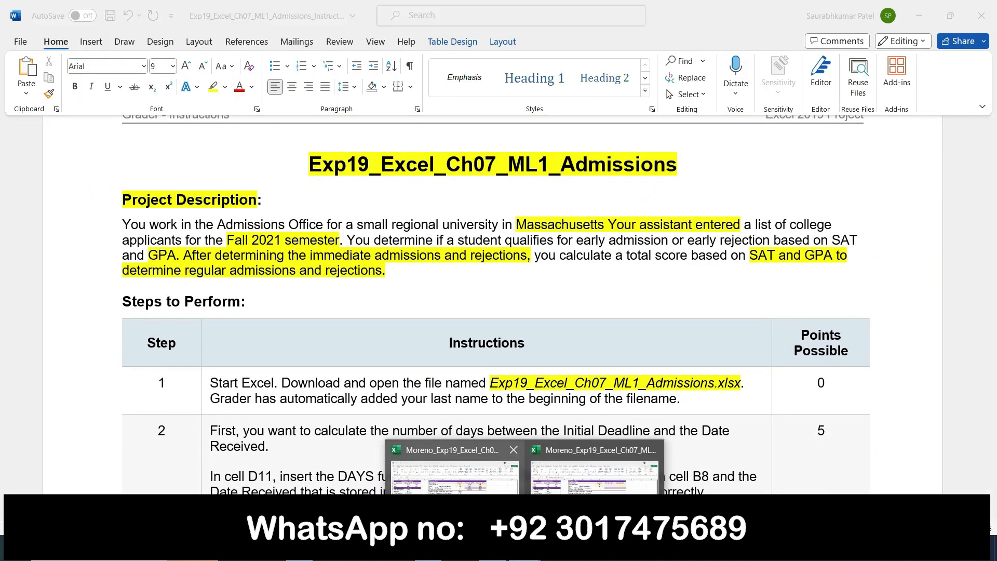
click(457, 484)
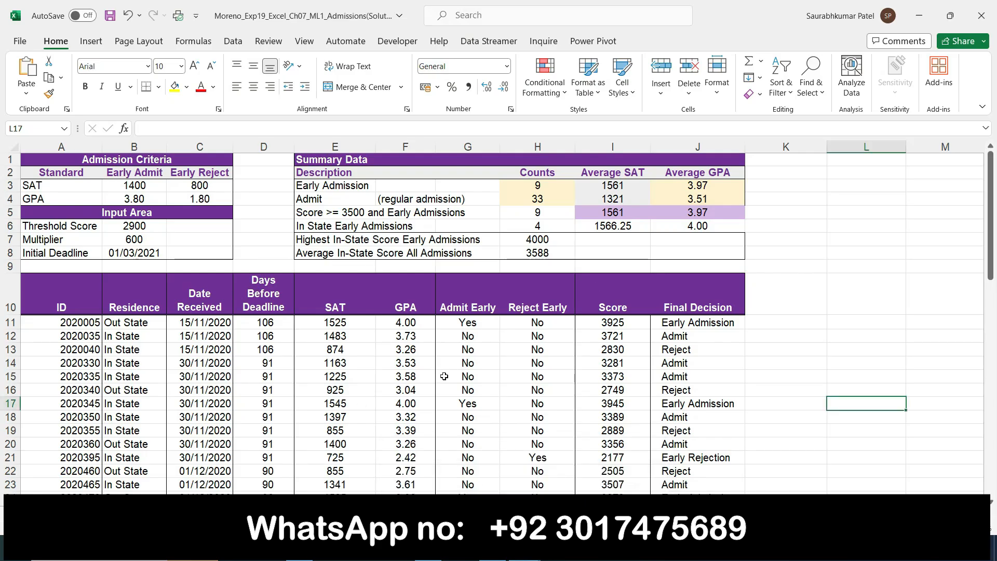
scroll(444, 398, down, 13)
scroll(444, 398, up, 13)
click(151, 514)
click(86, 514)
click(493, 548)
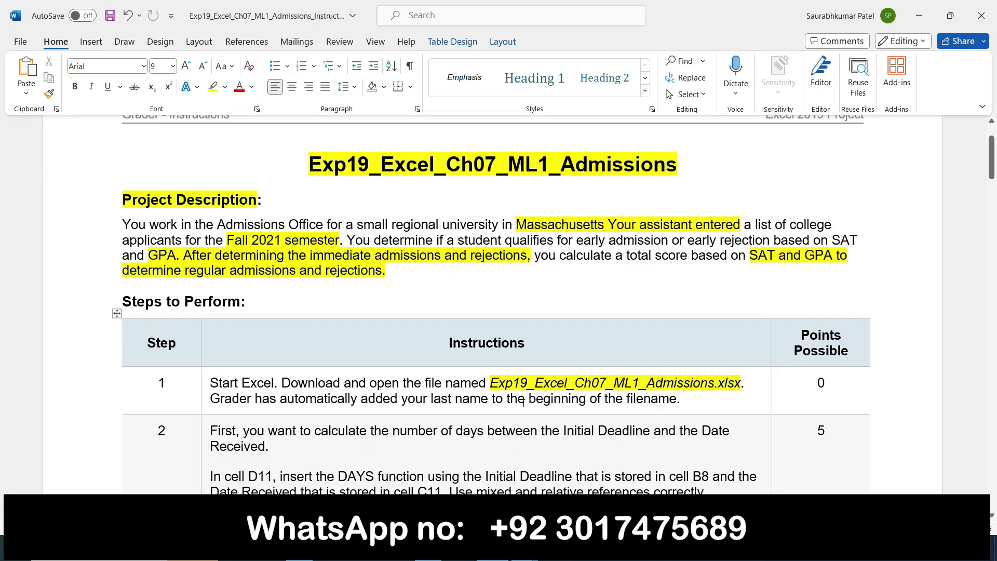